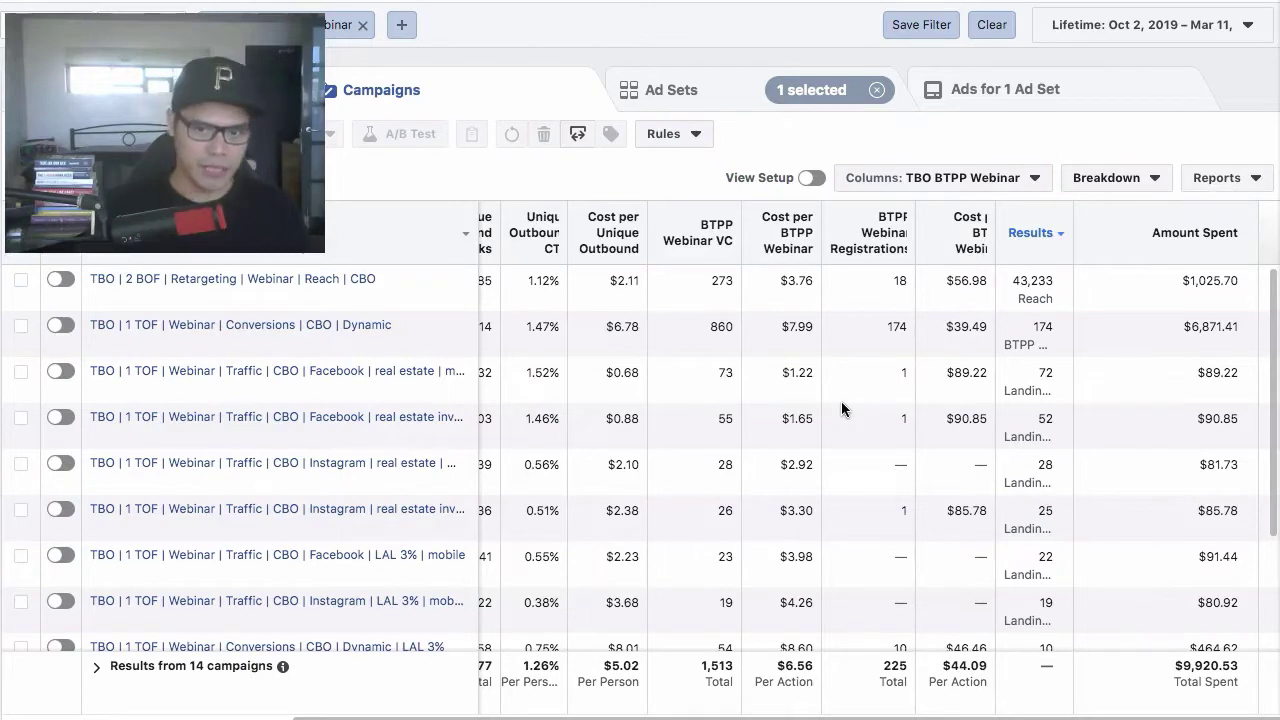
Step: Compare the webinar campaigns' cost and spend totals with the KPIs in the text notes, returning to Ads Manager
{"action": "left_click", "coordinate": [827, 177]}
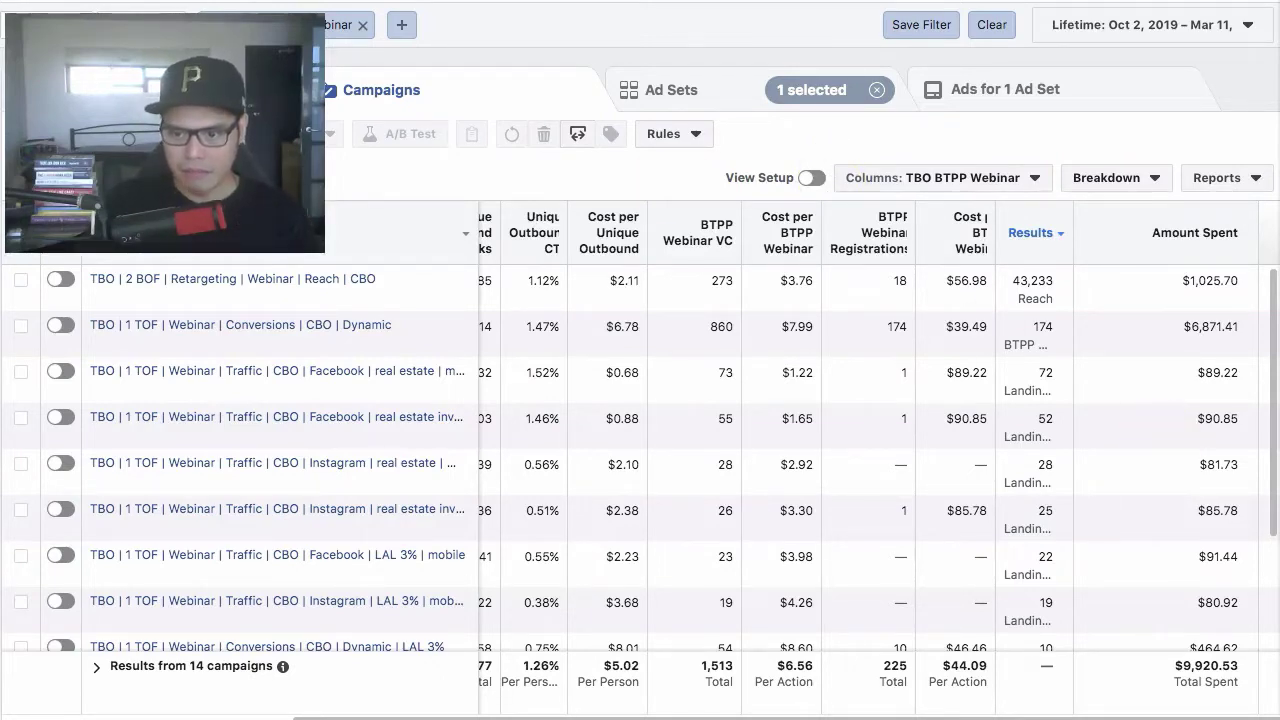
{"action": "key", "text": "super+Tab"}
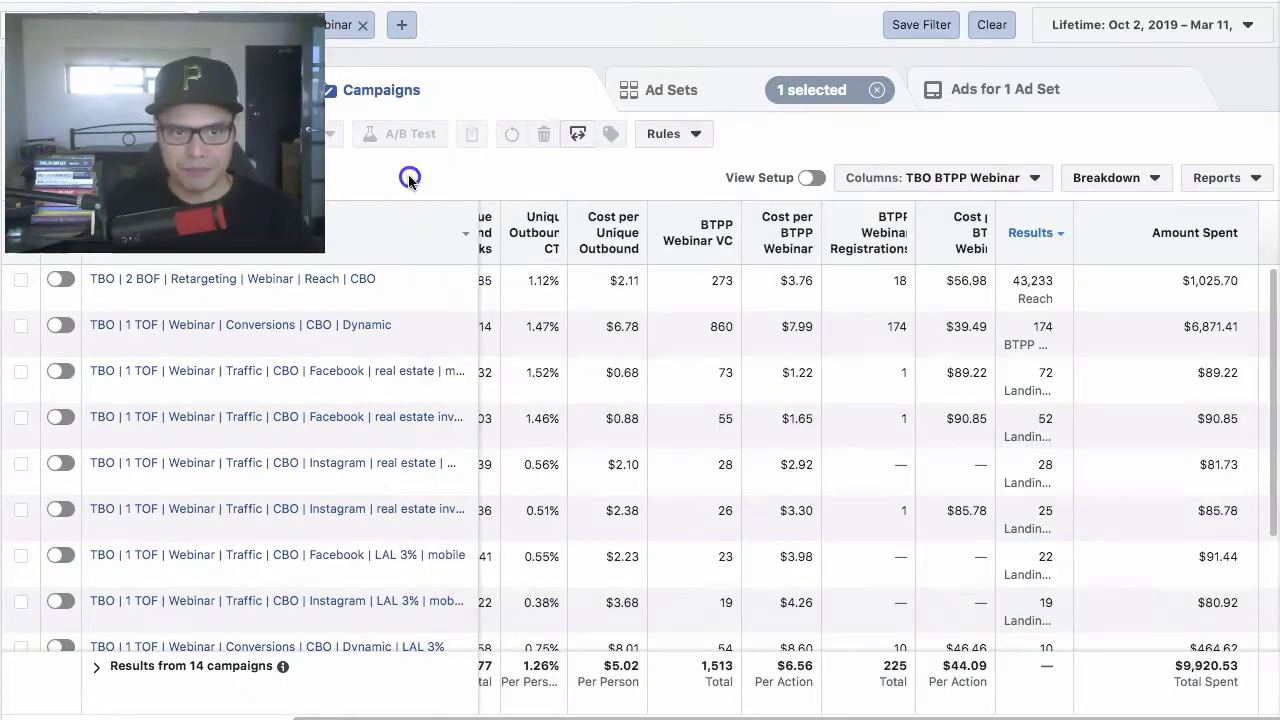
{"action": "left_click", "coordinate": [408, 178]}
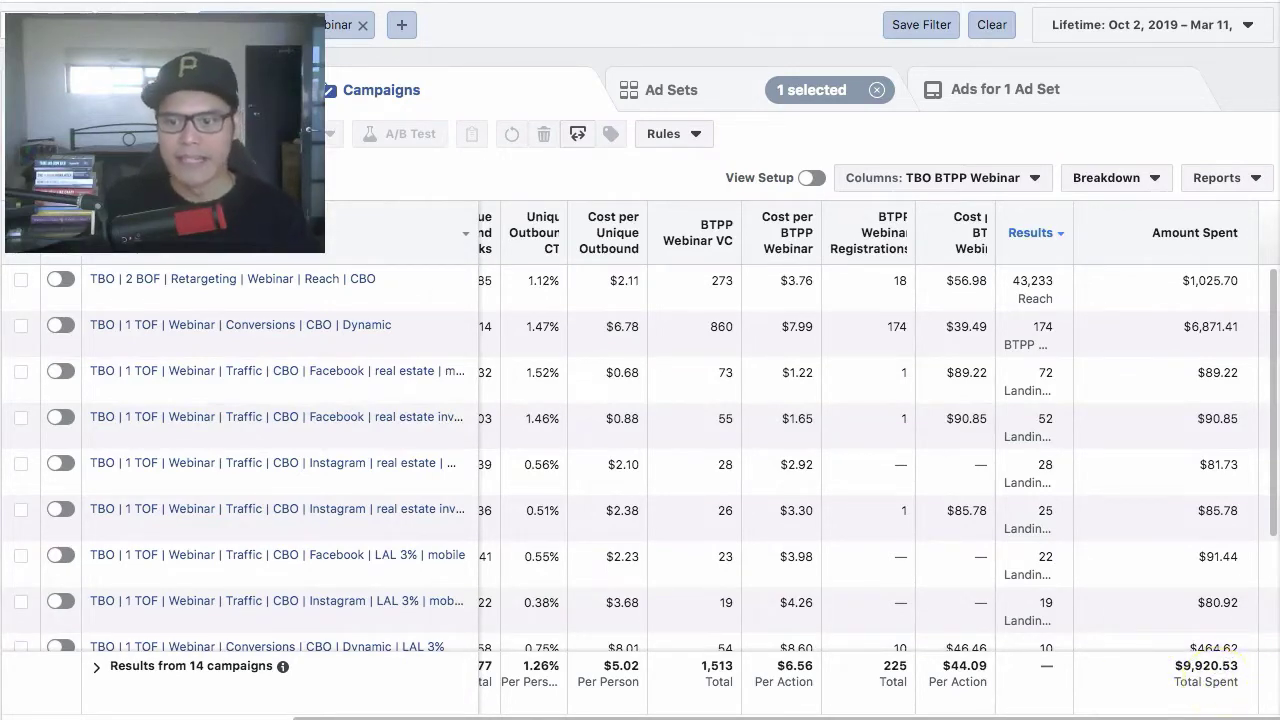
{"action": "key", "text": "super+Tab"}
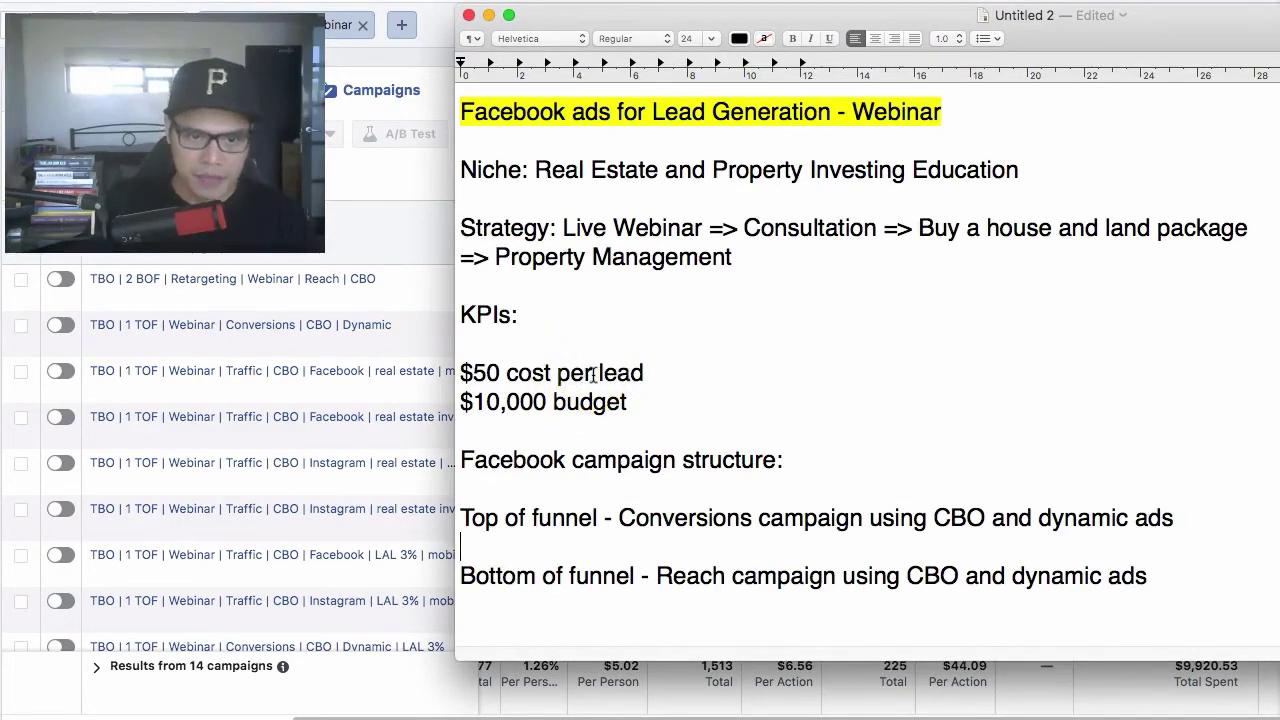
{"action": "left_click", "coordinate": [423, 190]}
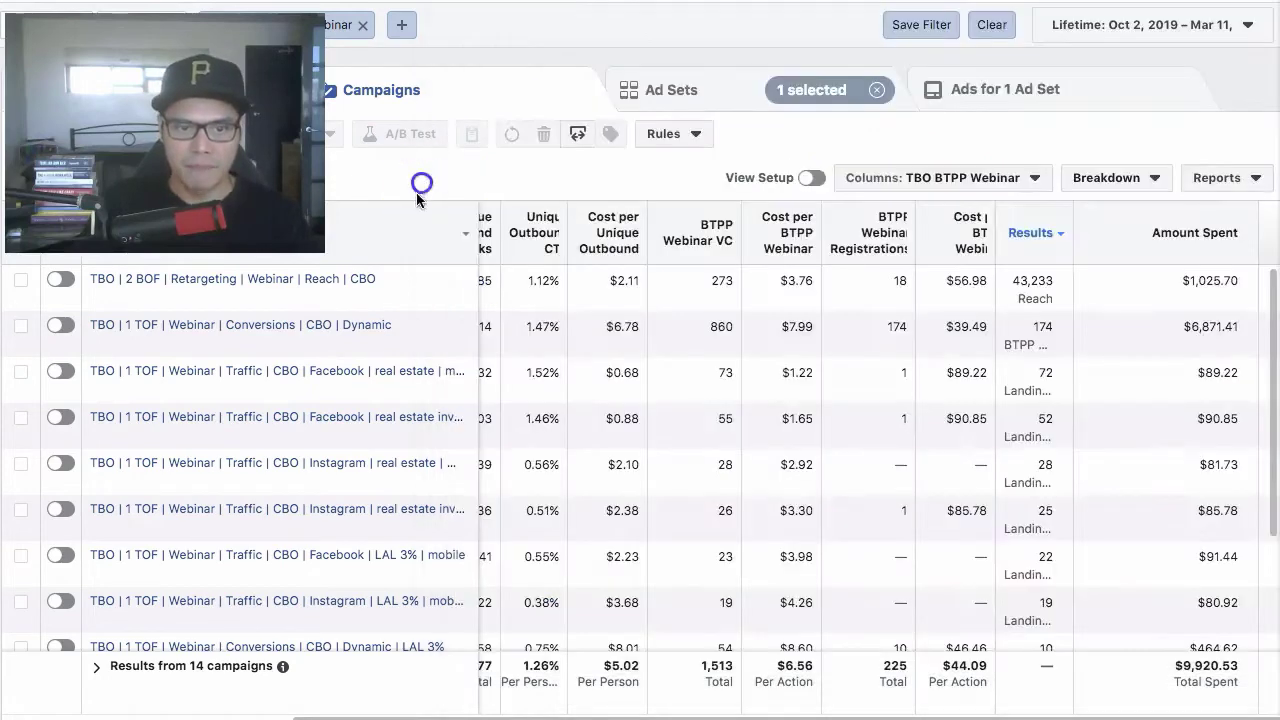
Step: Widen the Cost per BTPP Webinar Registrations column and highlight that cost for the TOF Webinar Conversions CBO Dynamic campaign
{"action": "left_click_drag", "start_coordinate": [995, 232], "coordinate": [1040, 230]}
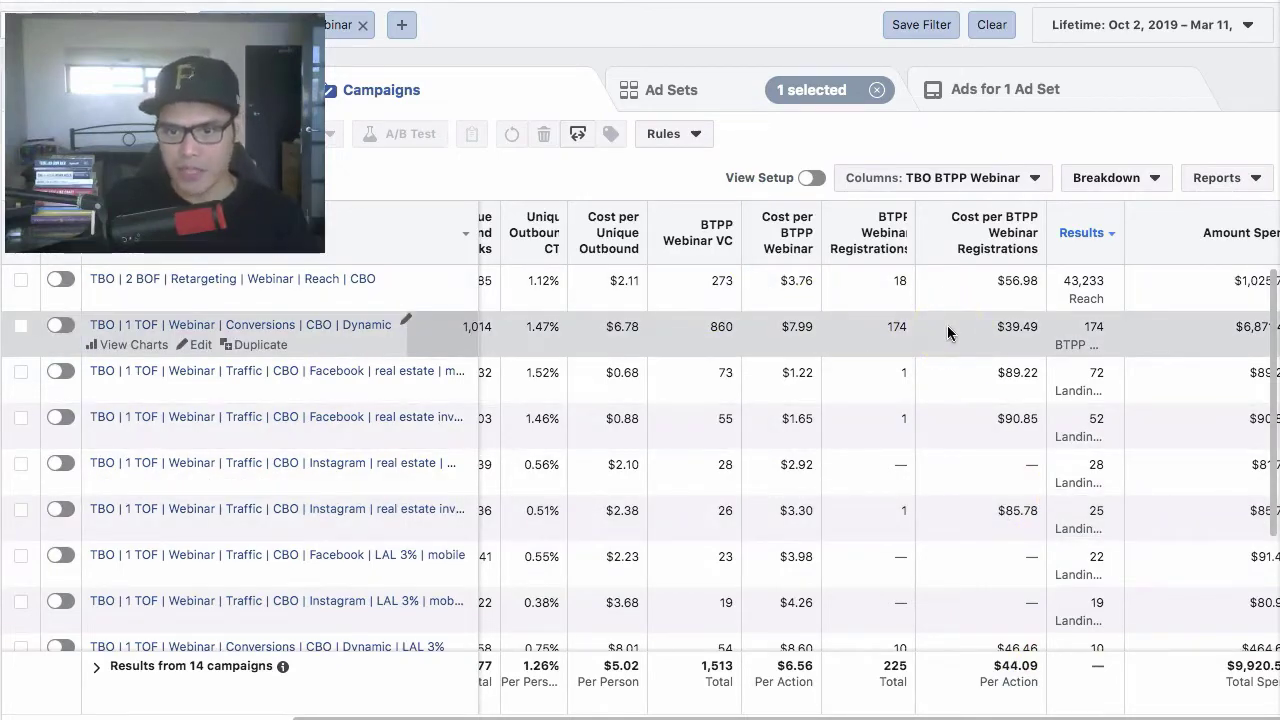
{"action": "left_click", "coordinate": [1028, 328]}
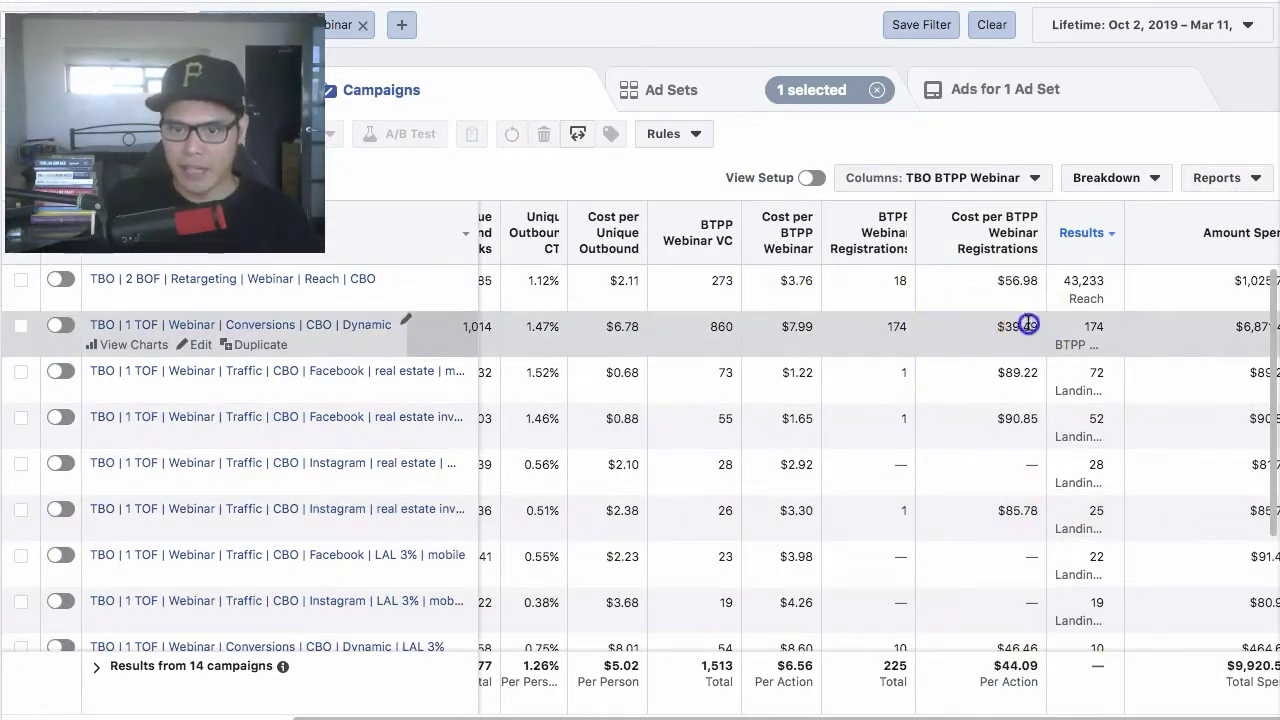
{"action": "double_click", "coordinate": [1028, 328]}
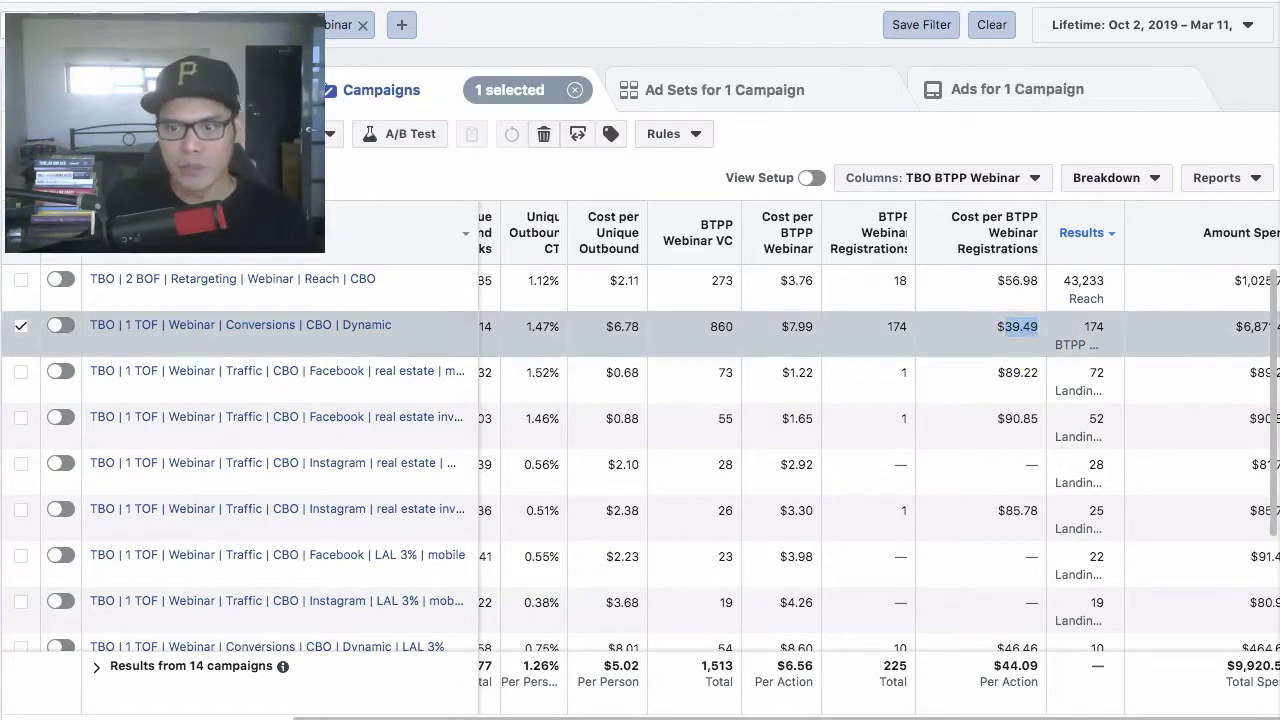
Step: Switch to the text notes, highlight the $50 cost per lead KPI for comparison, and return to Ads Manager
{"action": "key", "text": "super+Tab"}
{"action": "left_click_drag", "start_coordinate": [648, 373], "coordinate": [461, 372]}
{"action": "left_click", "coordinate": [878, 384]}
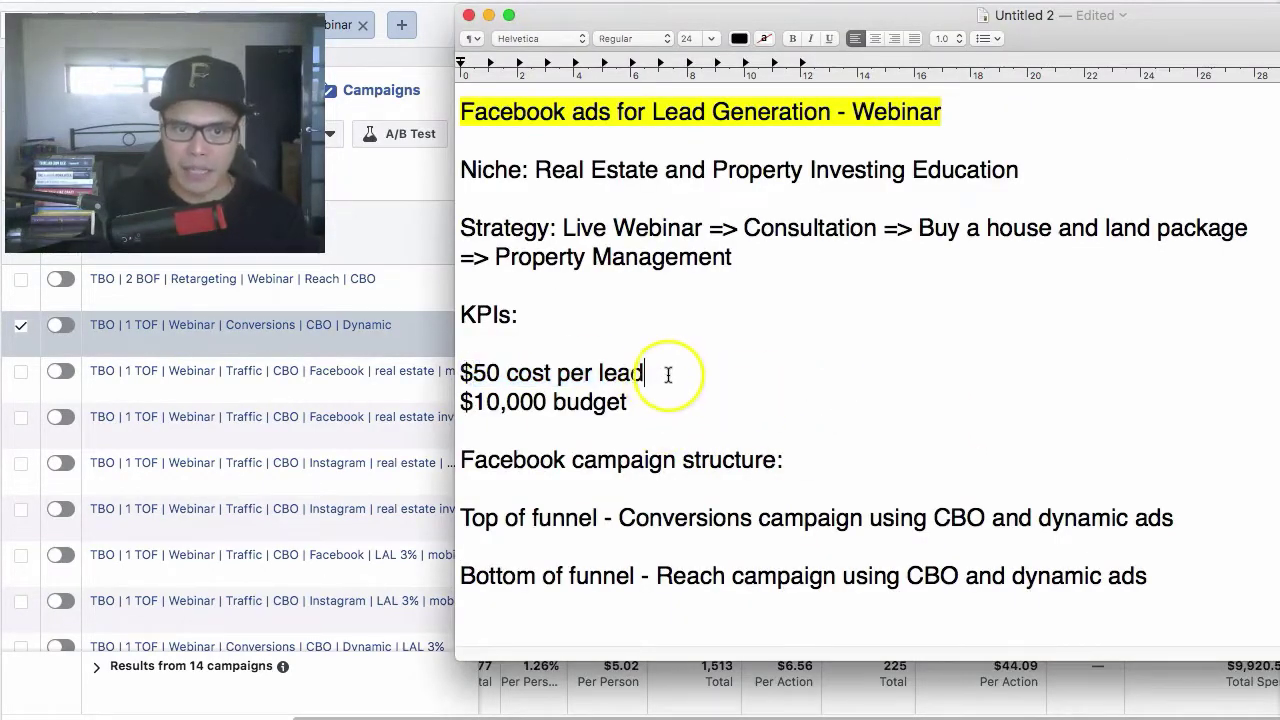
{"action": "left_click", "coordinate": [403, 180]}
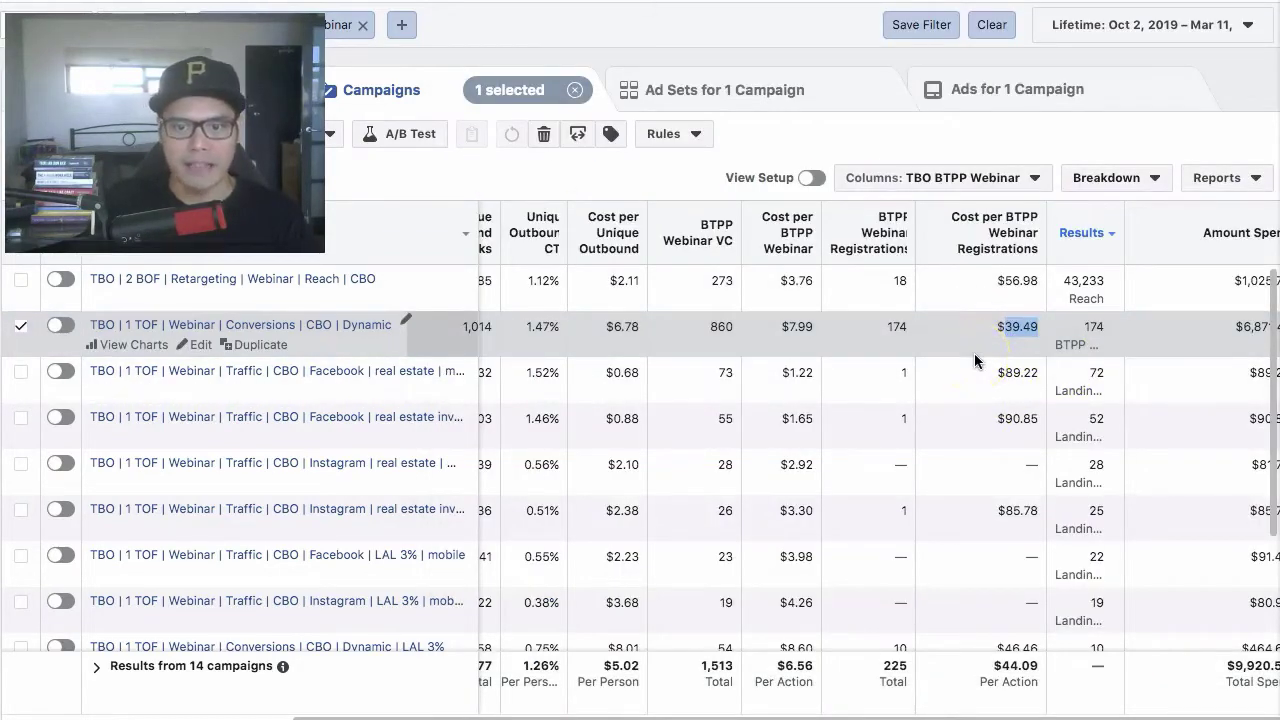
Step: Widen the BTPP Webinar Registrations column to read the campaigns' registrations, and narrow it again
{"action": "left_click_drag", "start_coordinate": [913, 220], "coordinate": [950, 222]}
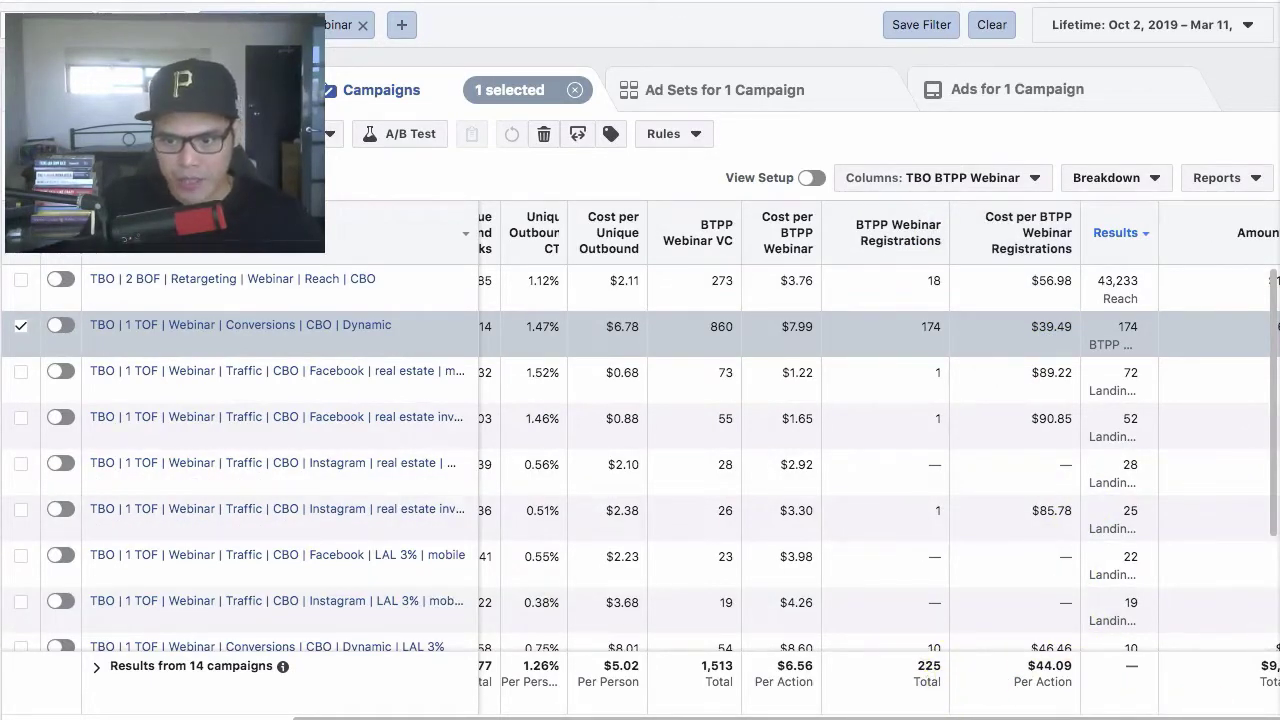
{"action": "scroll", "coordinate": [971, 357], "scroll_direction": "down", "scroll_amount": 1}
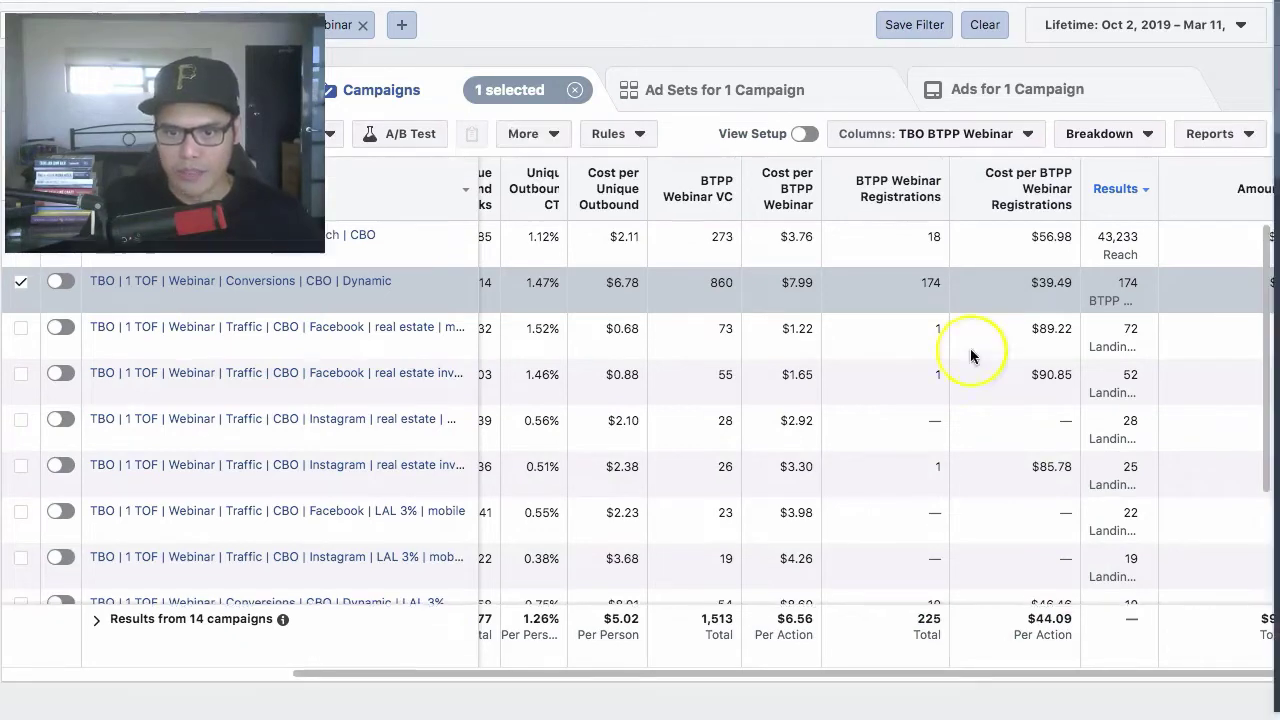
{"action": "left_click_drag", "start_coordinate": [948, 178], "coordinate": [906, 178]}
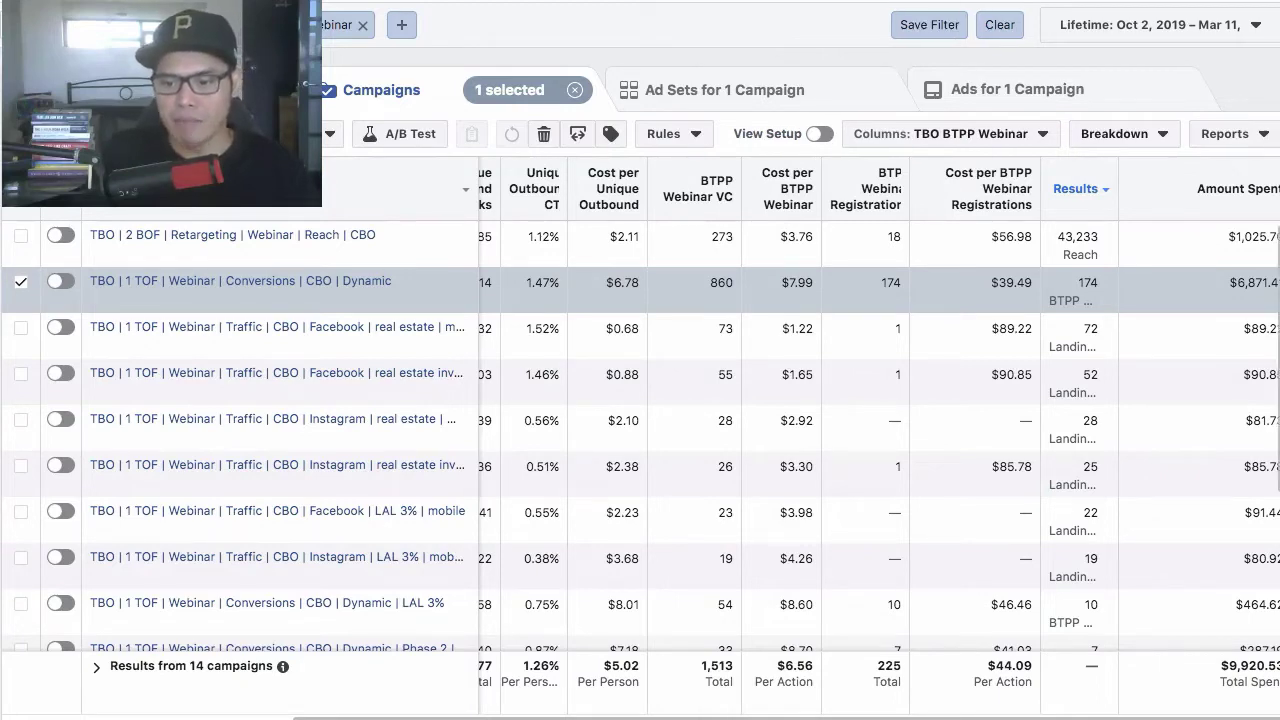
Step: Review the campaign structure in the text notes, and return to Ads Manager to check the campaigns' spend and daily budgets
{"action": "key", "text": "super+Tab"}
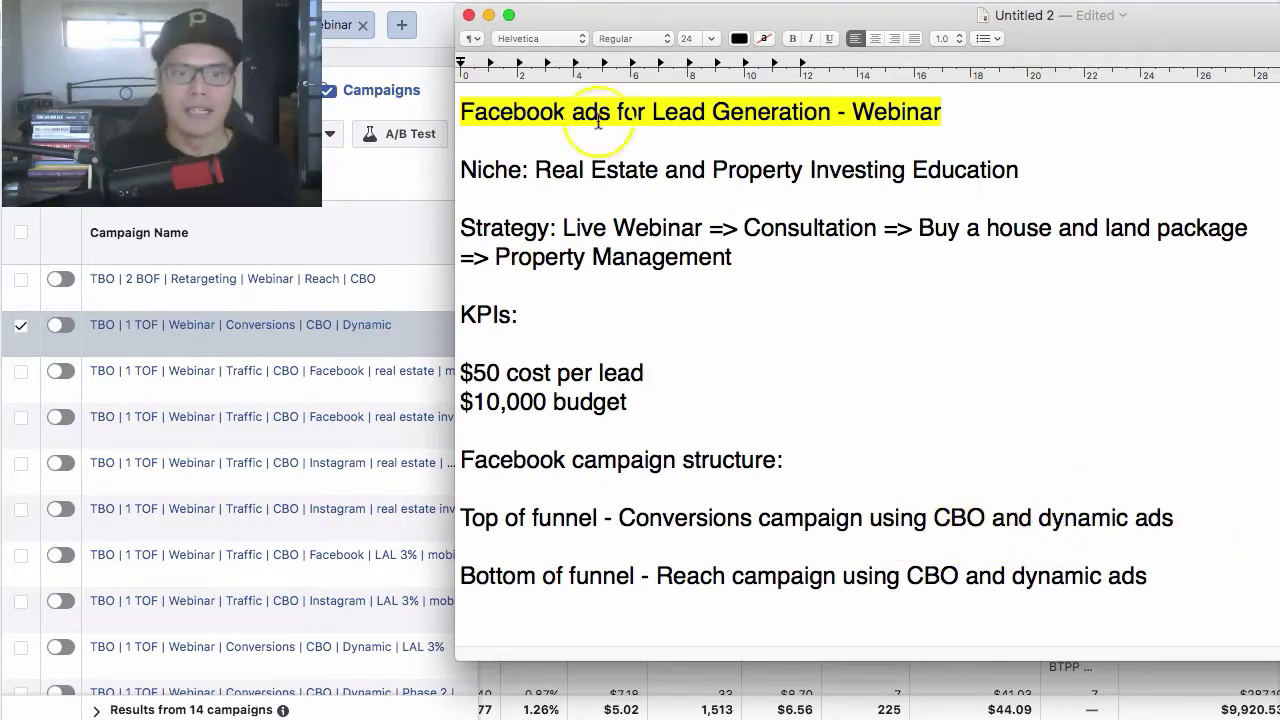
{"action": "left_click", "coordinate": [430, 51]}
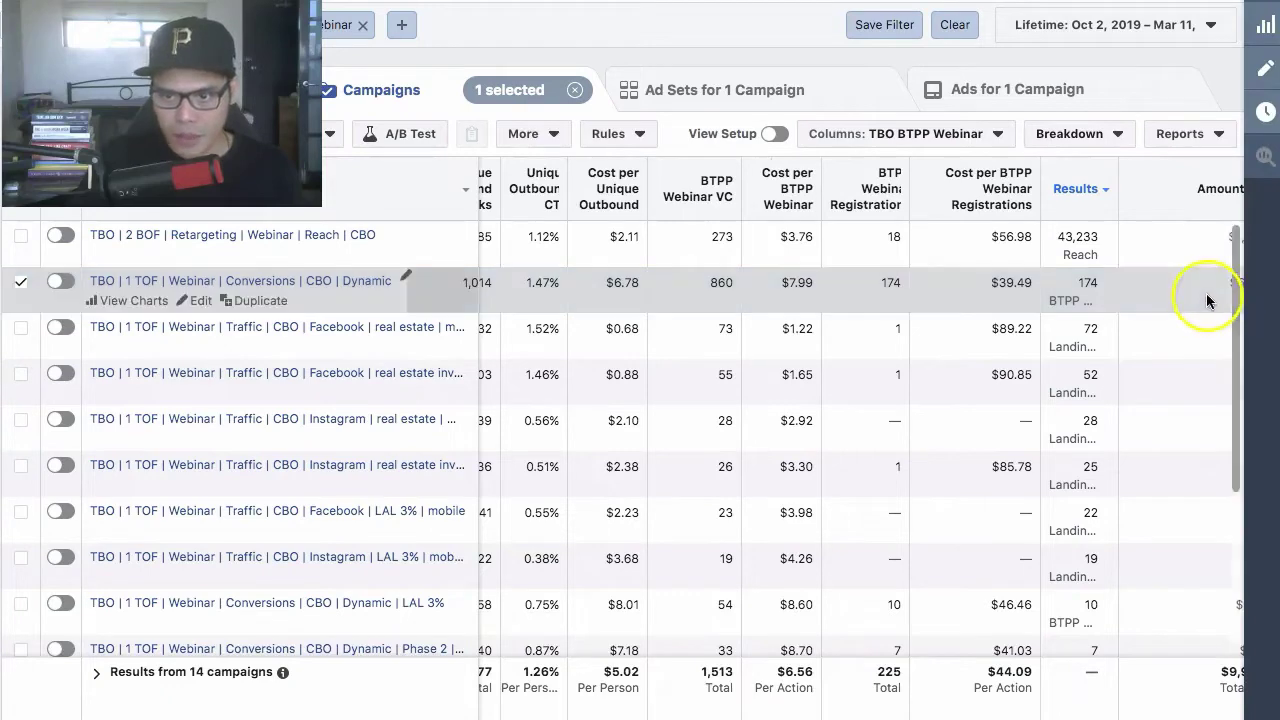
{"action": "scroll", "coordinate": [1083, 297], "scroll_direction": "right", "scroll_amount": 5}
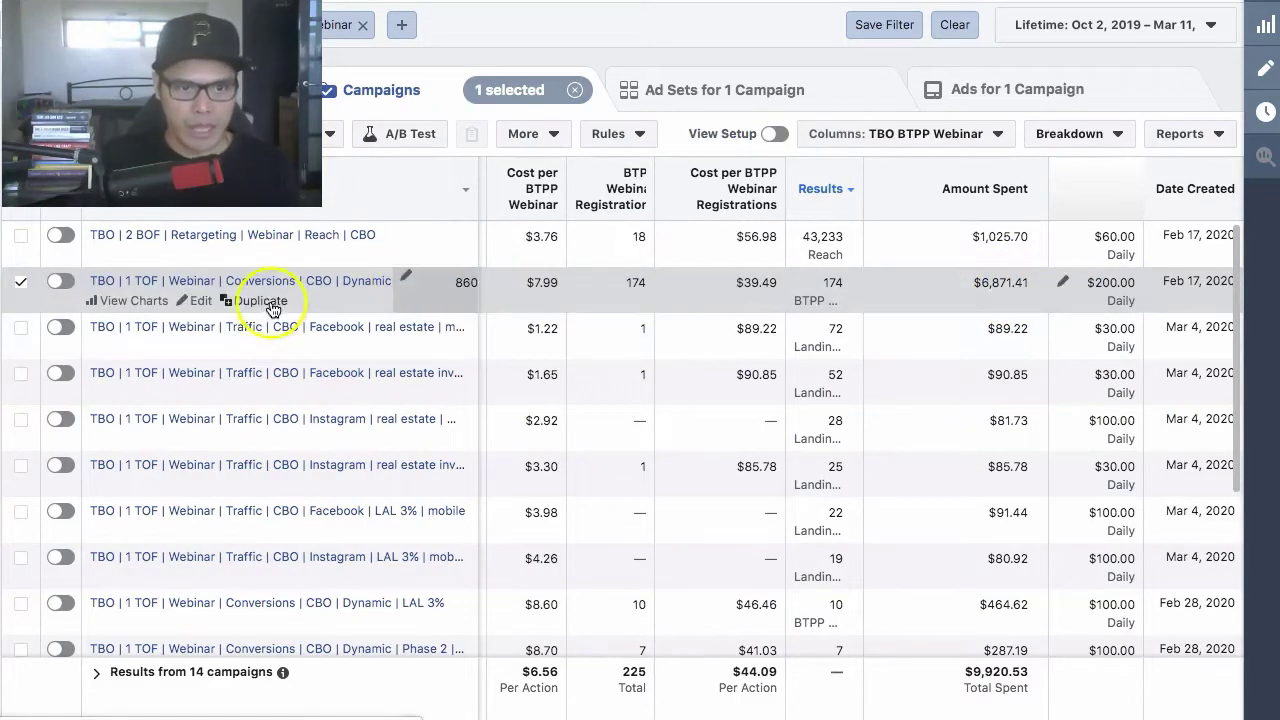
Step: Show the ad sets of the TOF Webinar Conversions CBO Dynamic campaign and examine the "real estate" ad set
{"action": "left_click", "coordinate": [217, 314]}
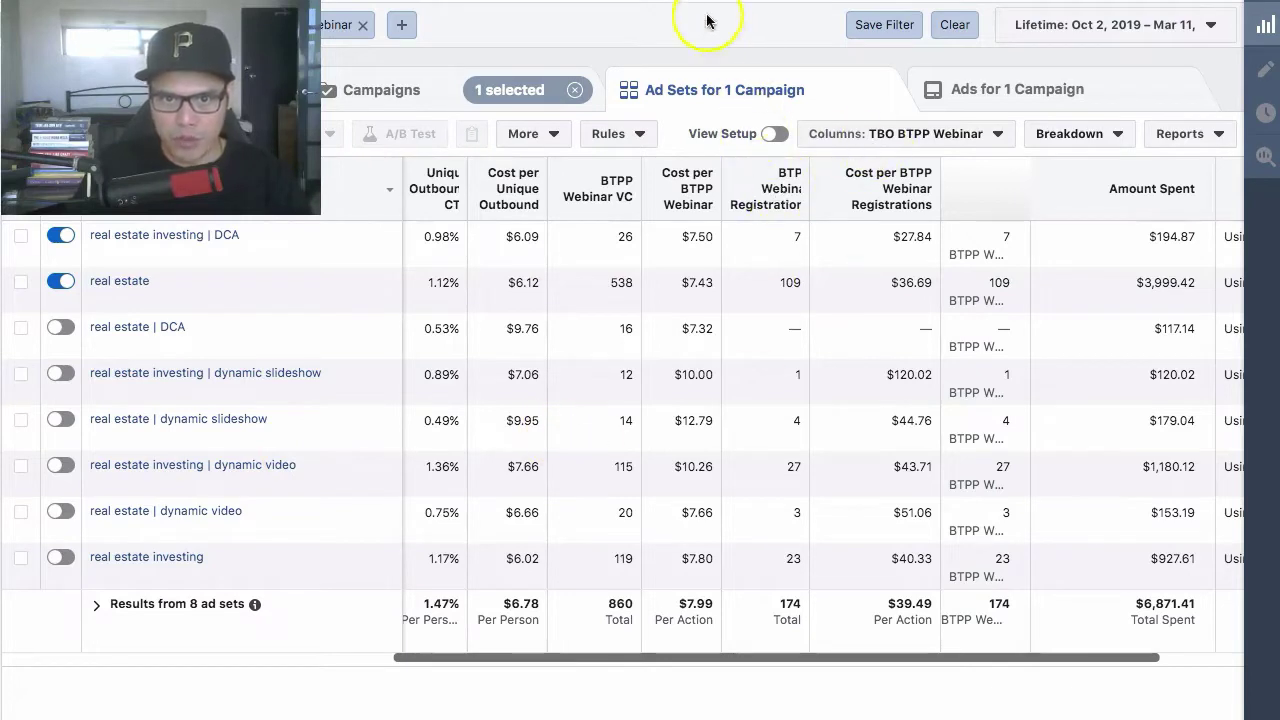
{"action": "mouse_move", "coordinate": [811, 200]}
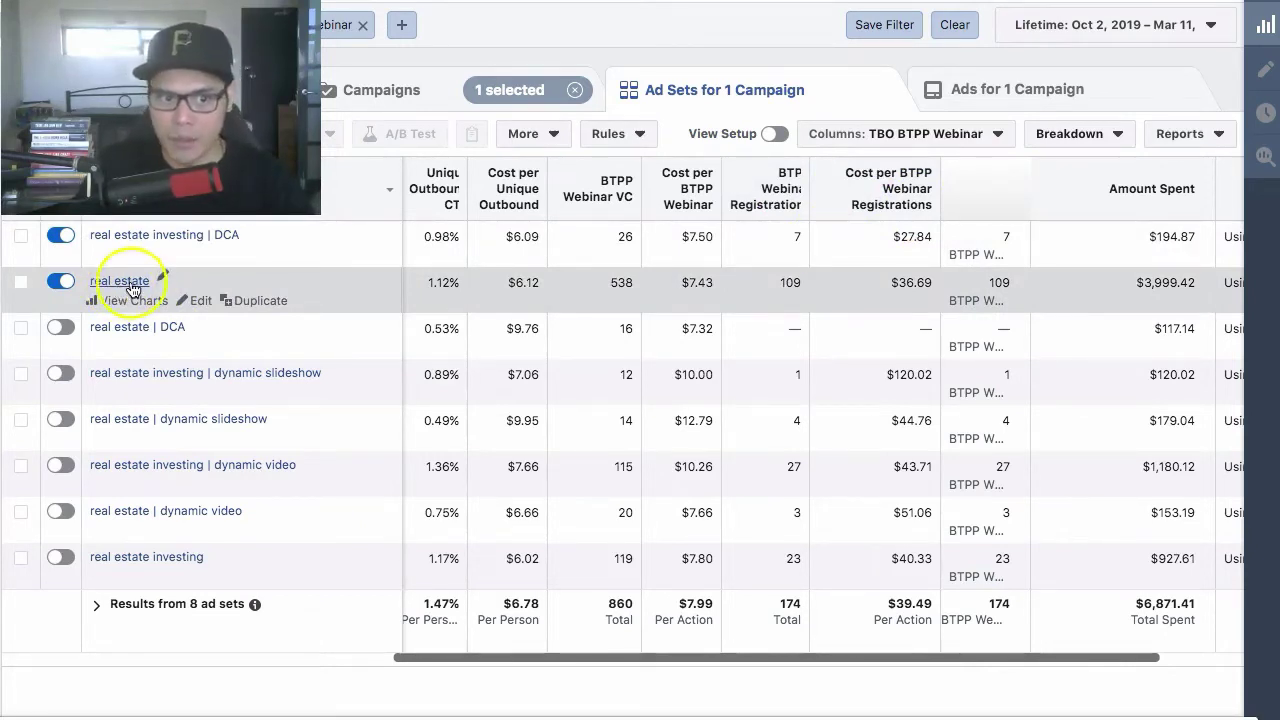
{"action": "left_click", "coordinate": [200, 304]}
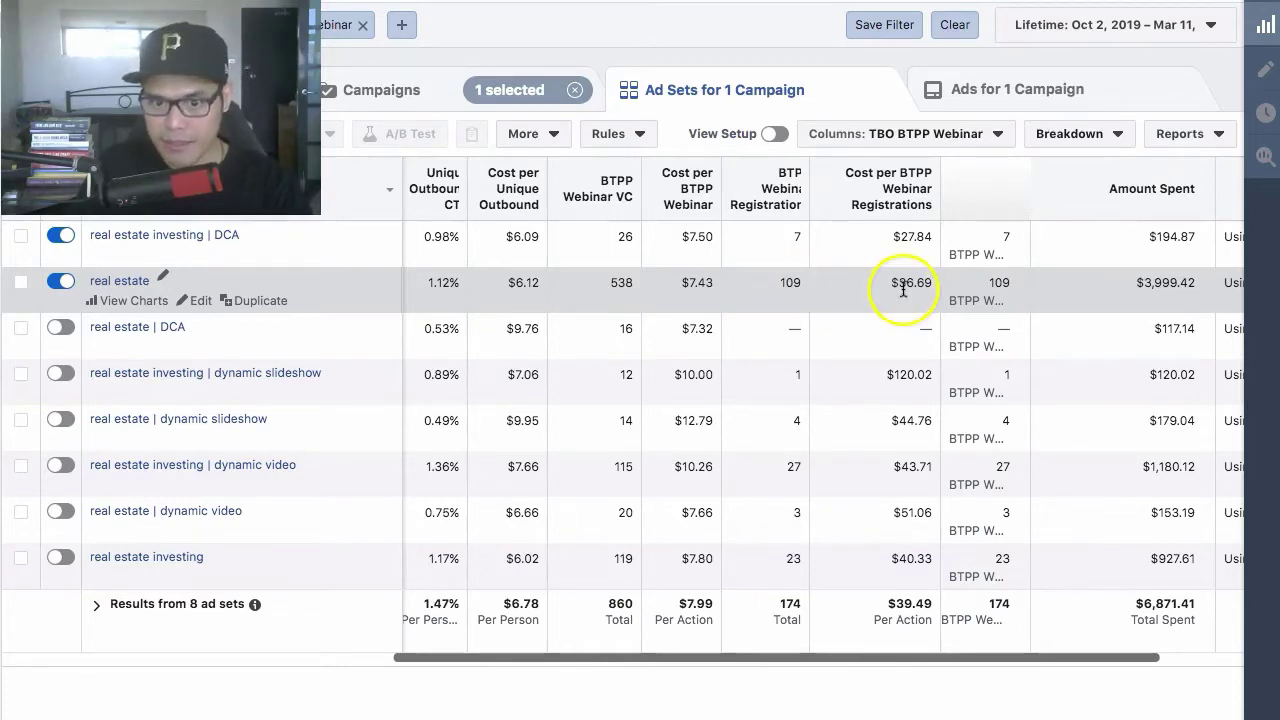
Step: Compare the "real estate" ad set's cost per registration with the $50 cost per lead KPI in the text notes
{"action": "key", "text": "super+Tab"}
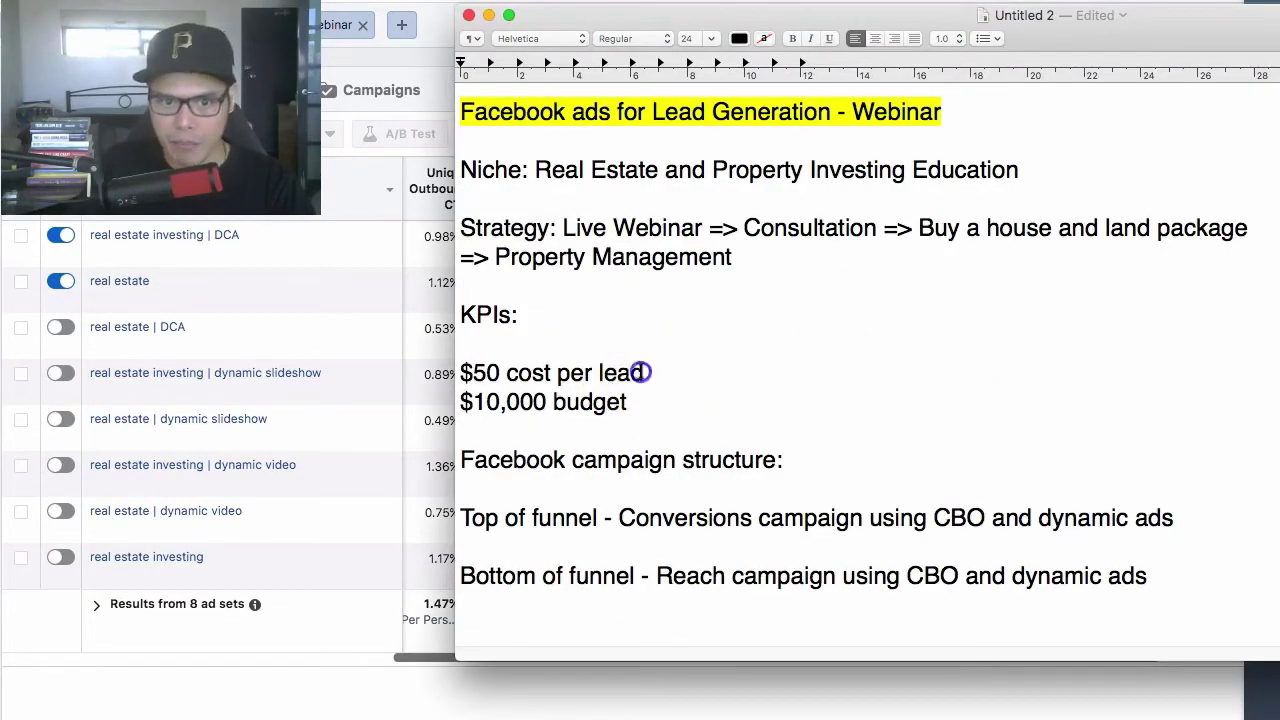
{"action": "left_click_drag", "start_coordinate": [641, 372], "coordinate": [462, 372]}
{"action": "left_click", "coordinate": [436, 51]}
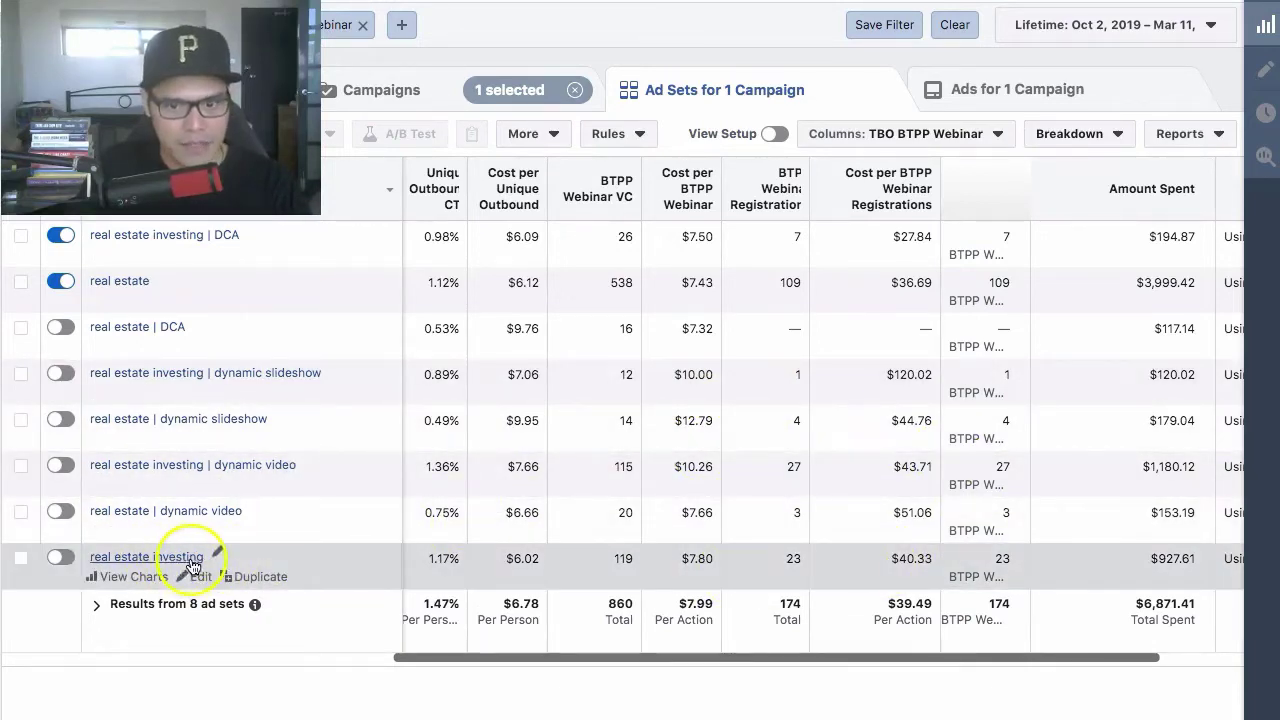
Step: Check the cost per registration of the "real estate investing", "real estate investing | dynamic video" and "real estate investing | DCA" ad sets
{"action": "left_click", "coordinate": [906, 561]}
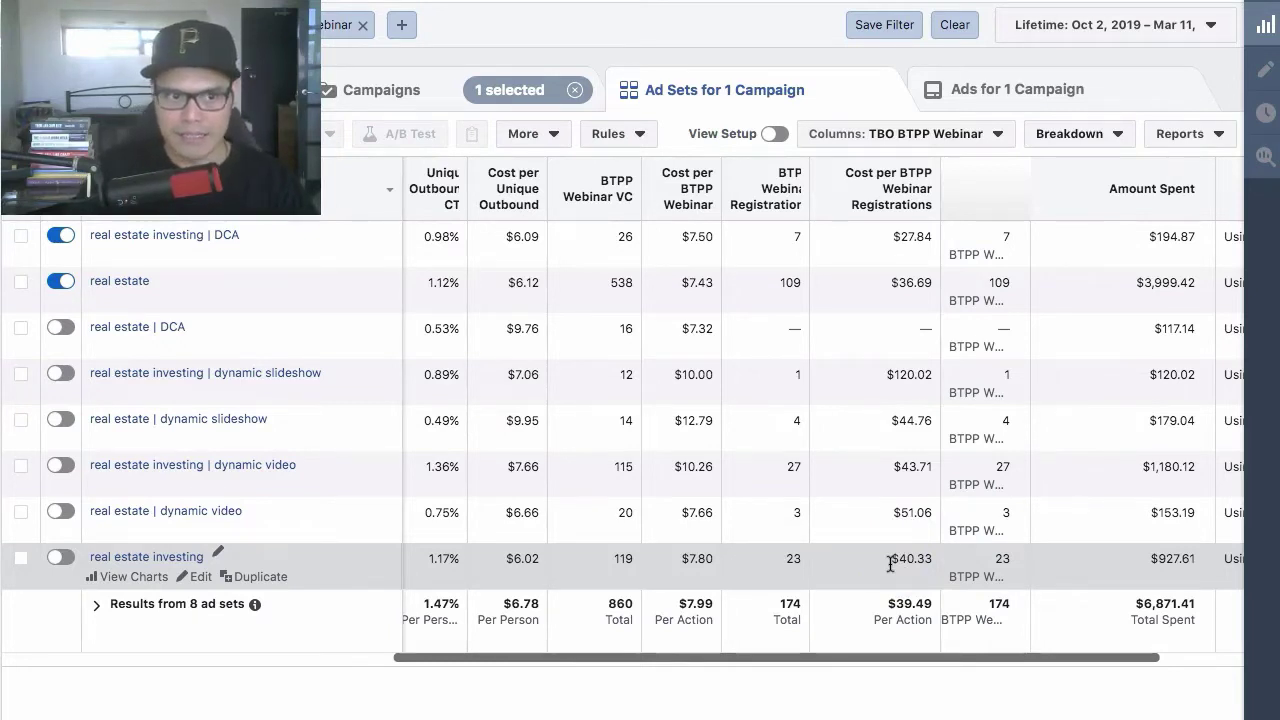
{"action": "mouse_move", "coordinate": [232, 480]}
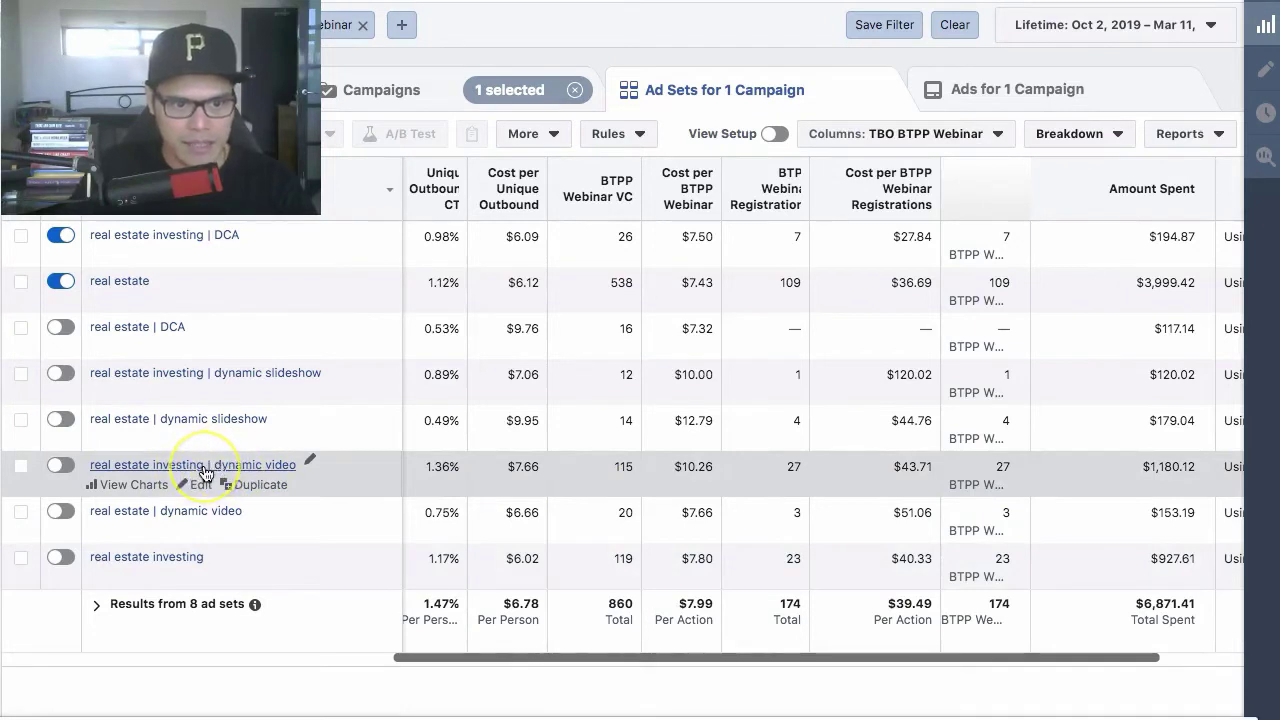
{"action": "mouse_move", "coordinate": [178, 244]}
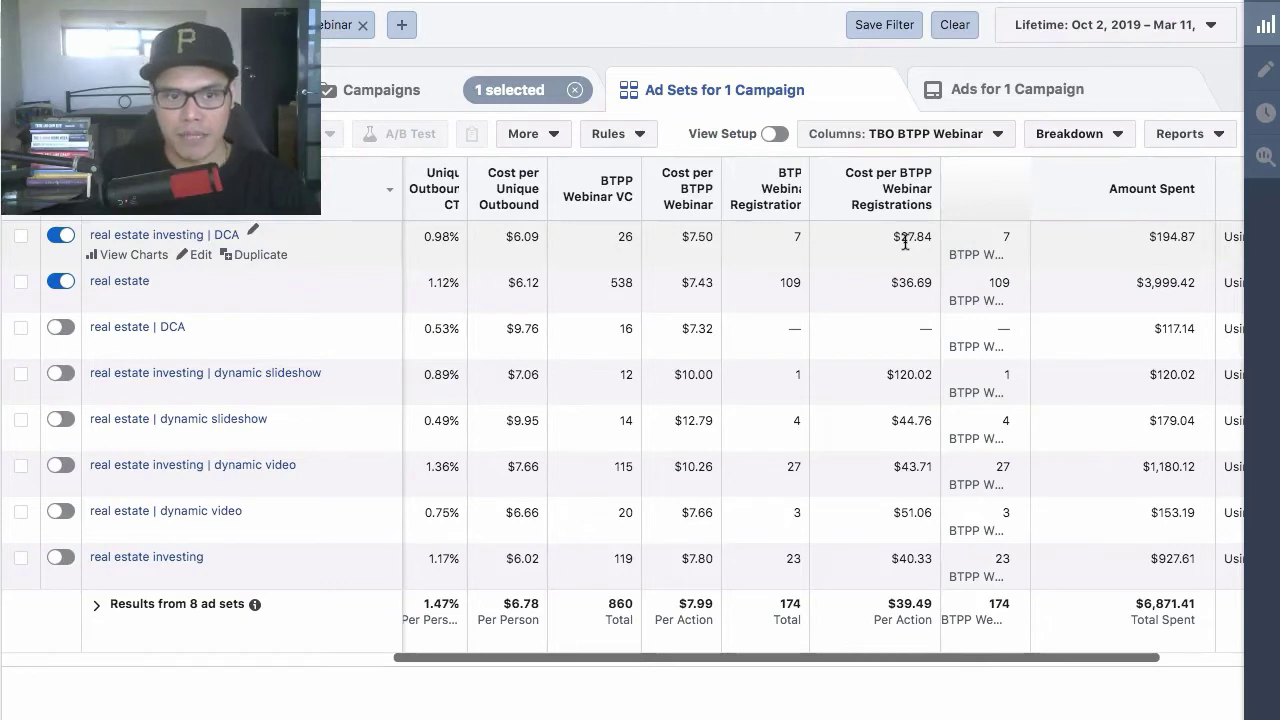
Step: Open the "real estate" ad set's settings and review its custom audiences, locations, age, gender, detailed targeting, placements and delivery optimization
{"action": "mouse_move", "coordinate": [198, 302]}
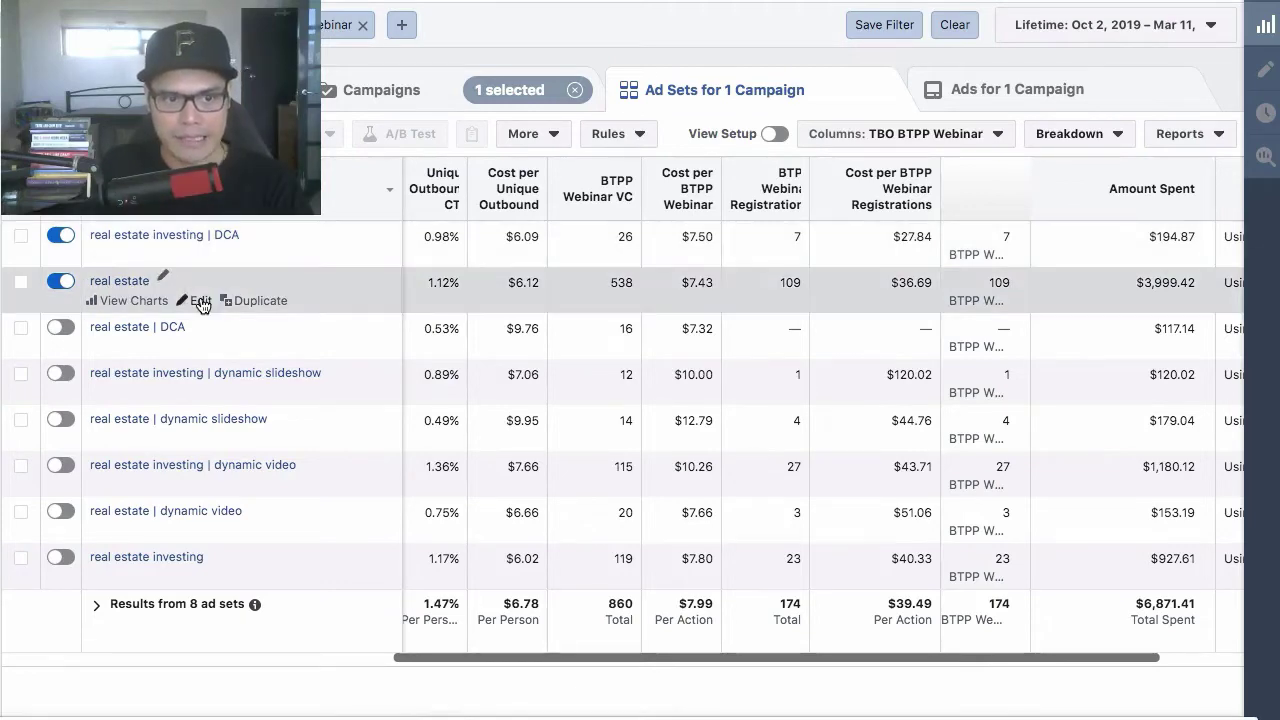
{"action": "left_click", "coordinate": [200, 302]}
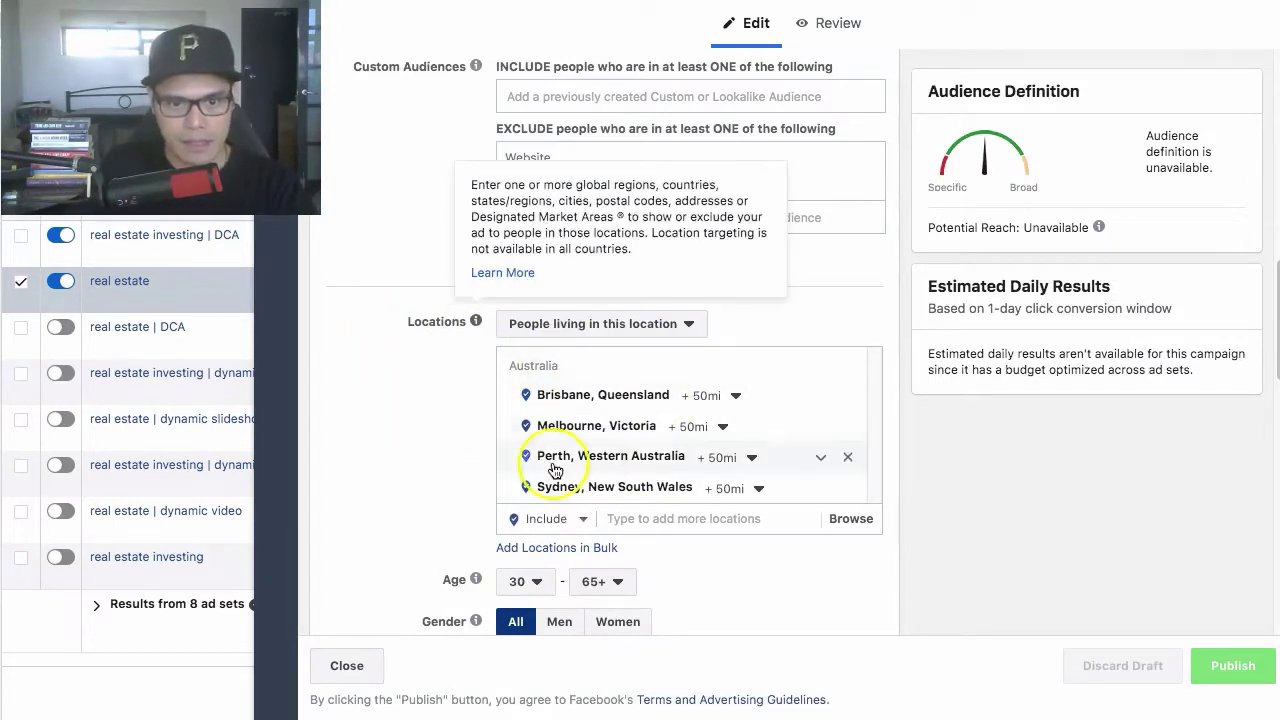
{"action": "scroll", "coordinate": [470, 385], "scroll_direction": "down", "scroll_amount": 1}
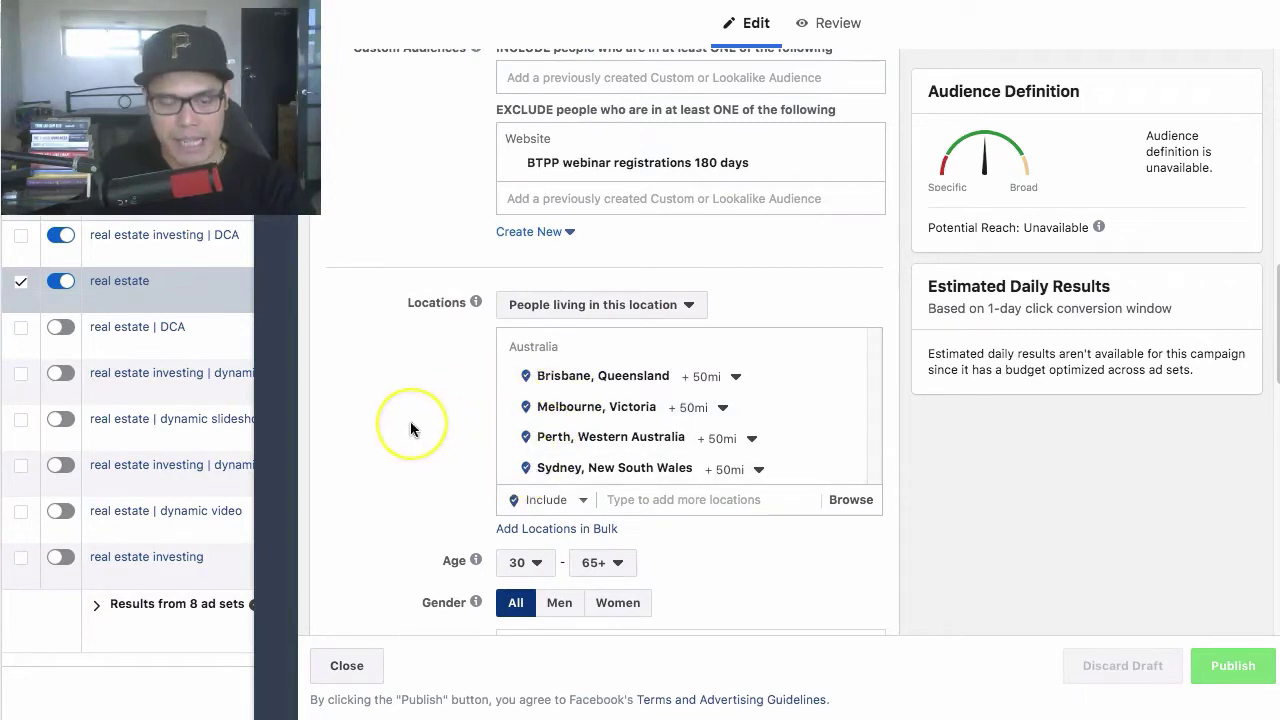
{"action": "scroll", "coordinate": [410, 429], "scroll_direction": "down", "scroll_amount": 5}
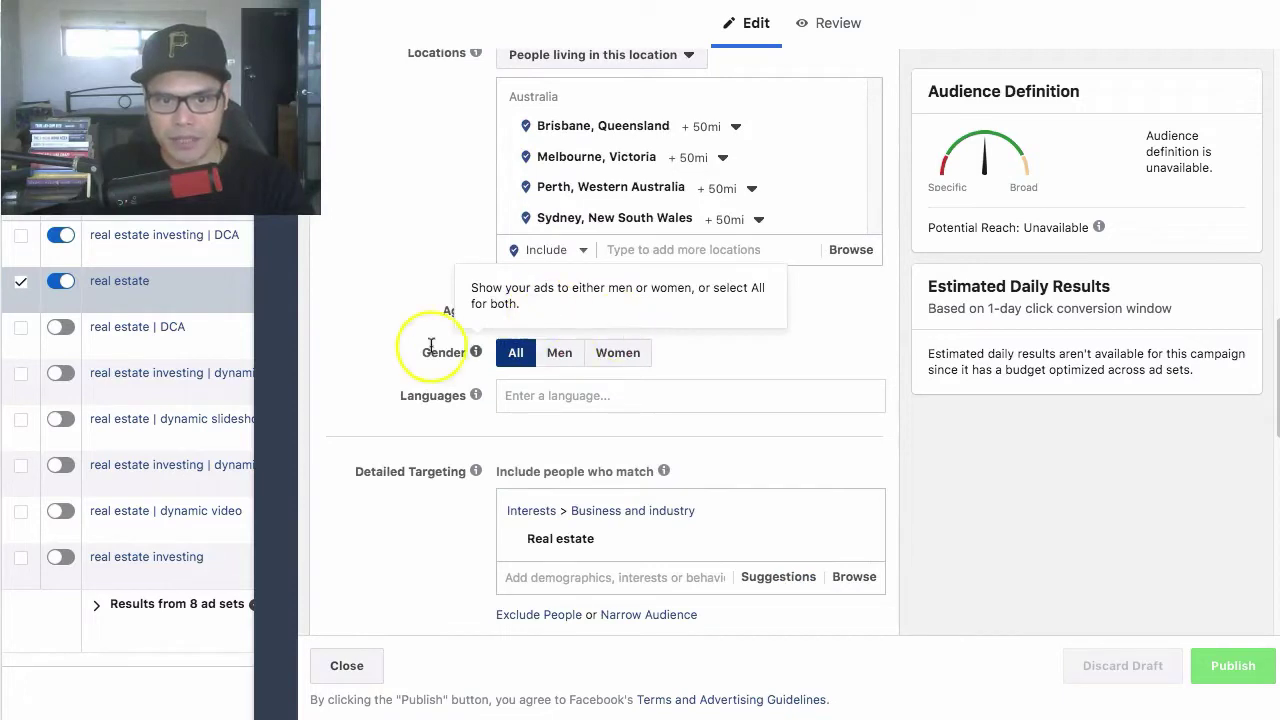
{"action": "scroll", "coordinate": [365, 341], "scroll_direction": "down", "scroll_amount": 3}
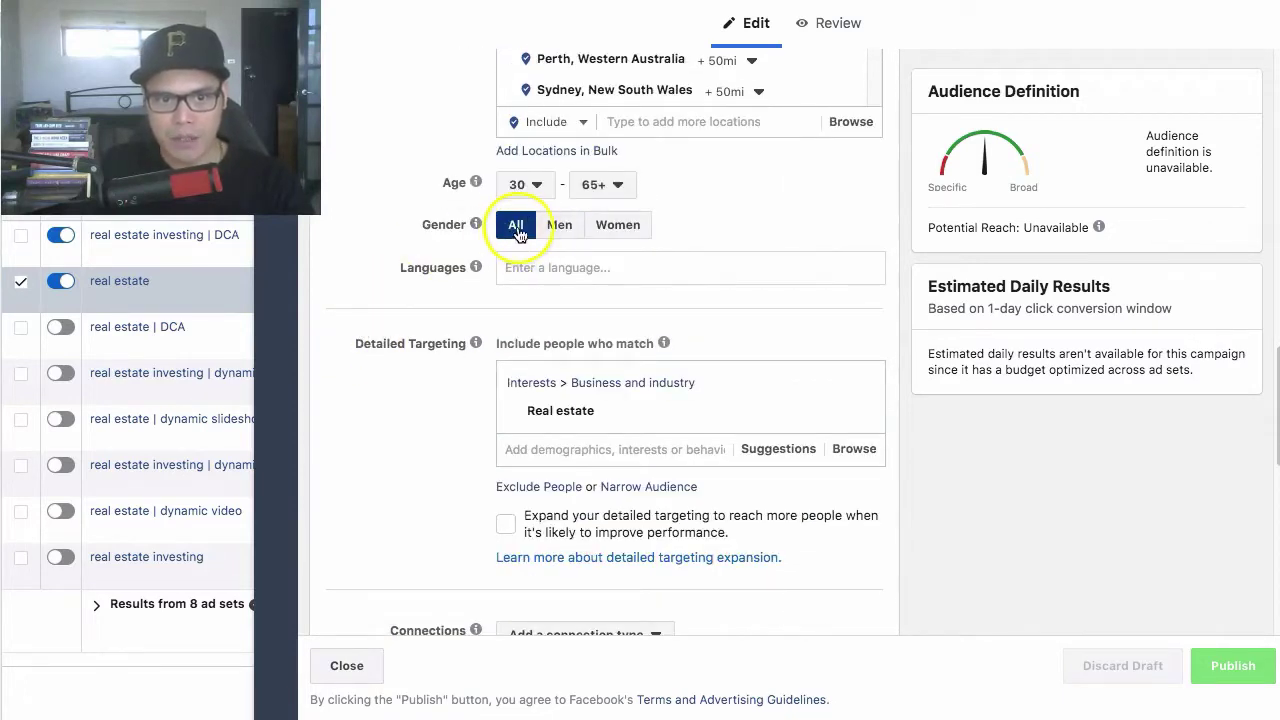
{"action": "scroll", "coordinate": [386, 336], "scroll_direction": "down", "scroll_amount": 4}
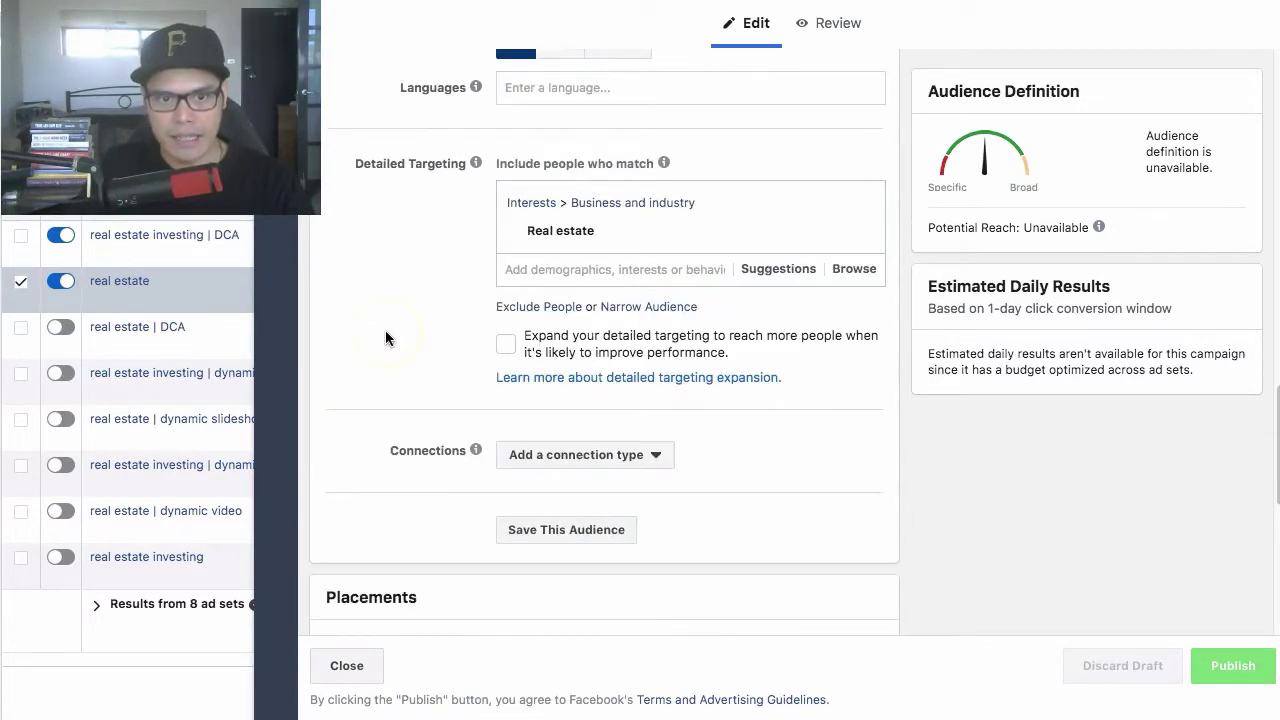
{"action": "mouse_move", "coordinate": [572, 236]}
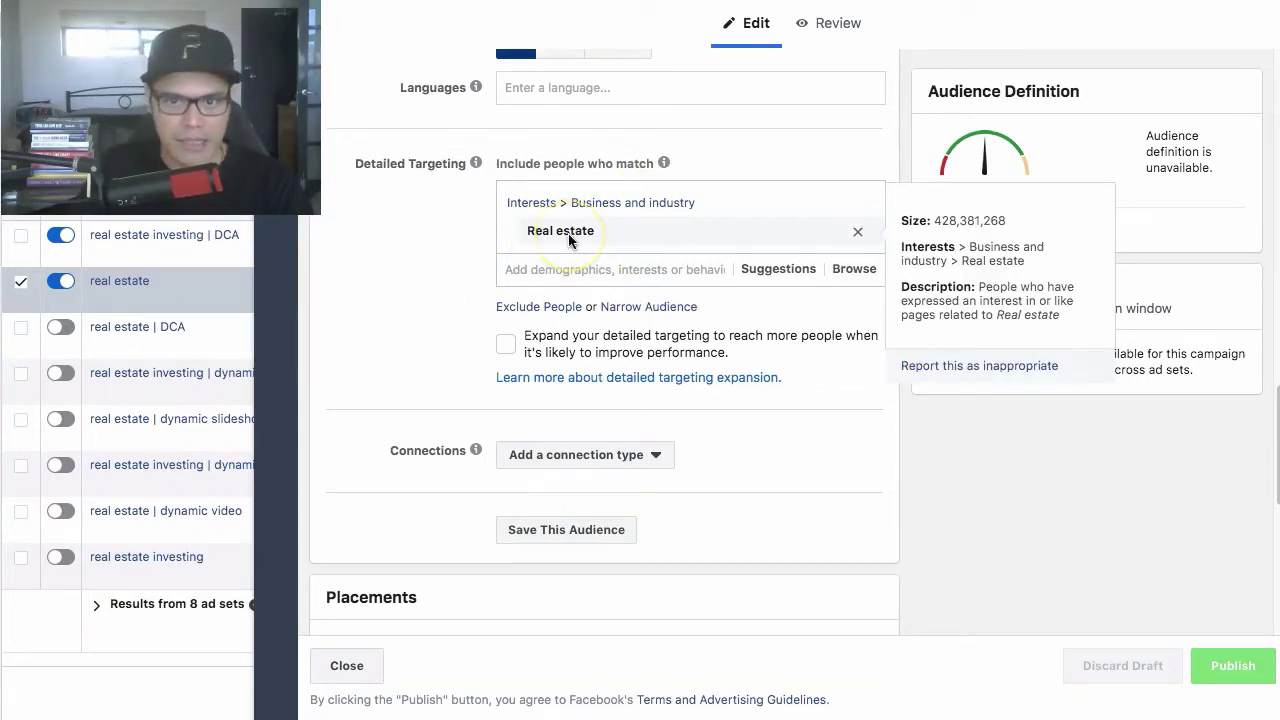
{"action": "left_click", "coordinate": [393, 322]}
{"action": "left_click", "coordinate": [394, 318]}
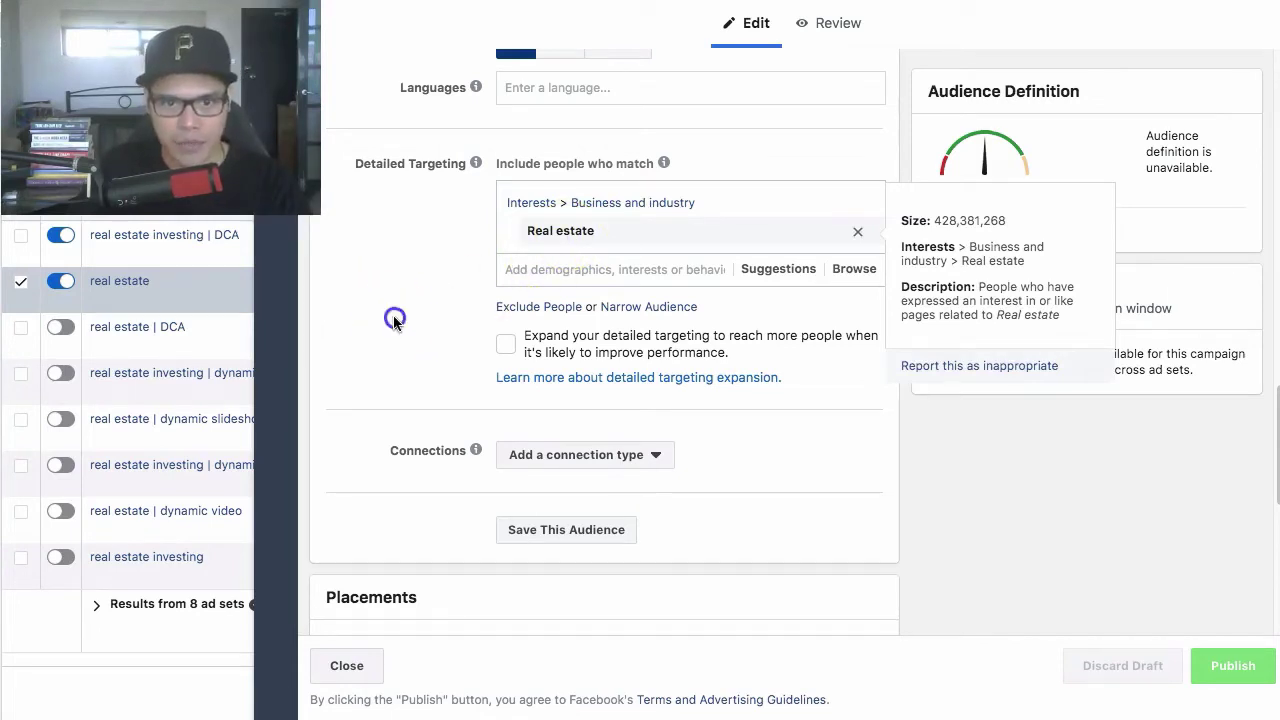
{"action": "scroll", "coordinate": [394, 318], "scroll_direction": "down", "scroll_amount": 4}
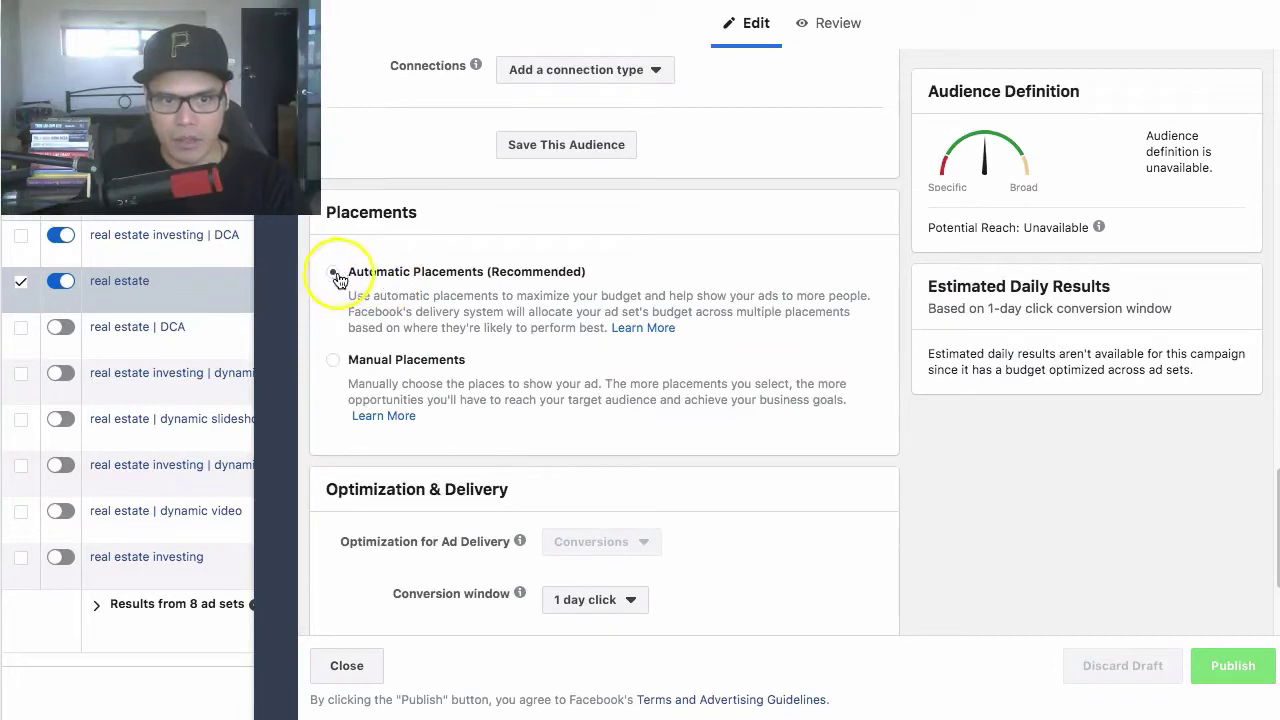
{"action": "scroll", "coordinate": [350, 320], "scroll_direction": "down", "scroll_amount": 2}
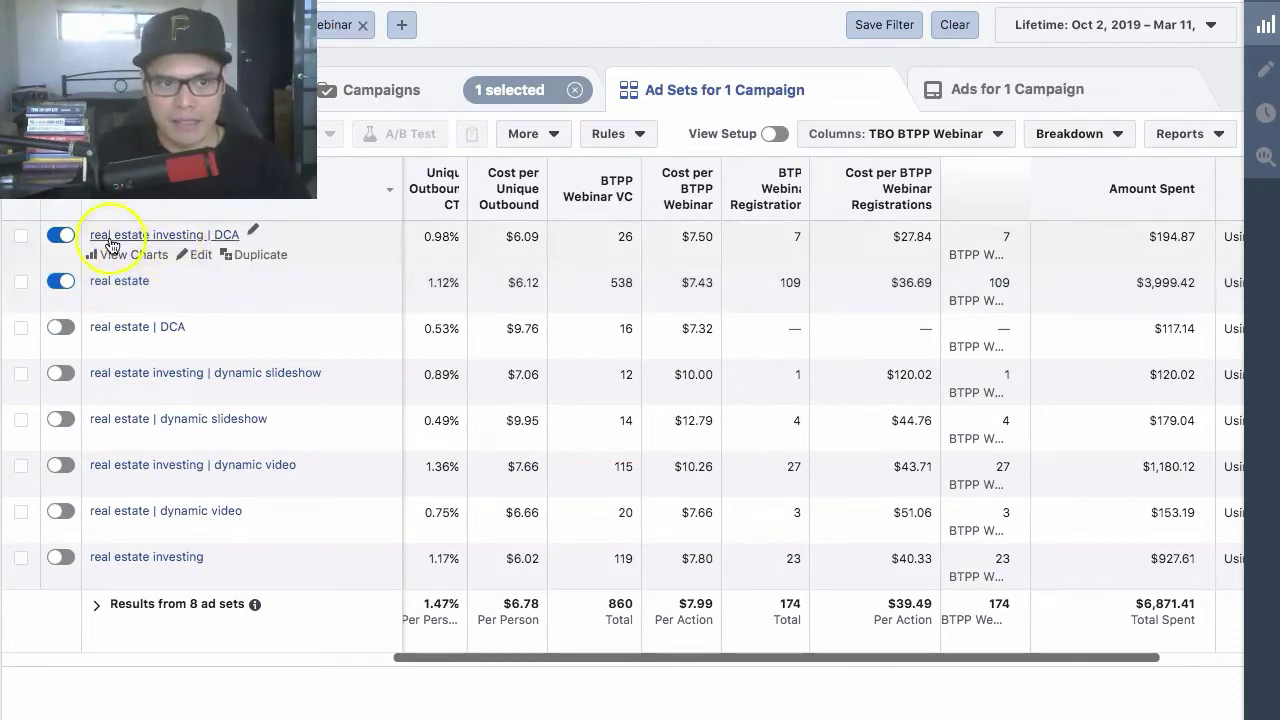
Step: Open the "real estate investing | DCA" ad set's settings and review its audience exclusions, locations, age, gender, detailed targeting, placements and delivery optimization
{"action": "left_click", "coordinate": [196, 254]}
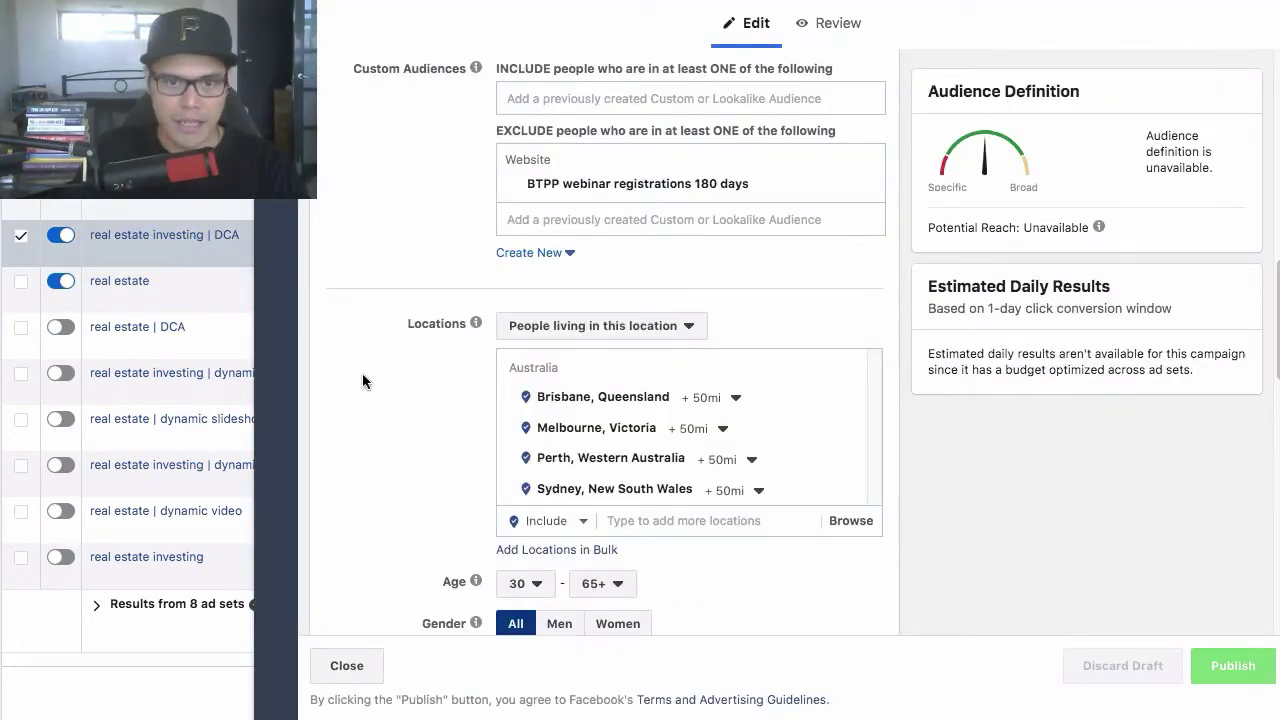
{"action": "scroll", "coordinate": [365, 376], "scroll_direction": "down", "scroll_amount": 3}
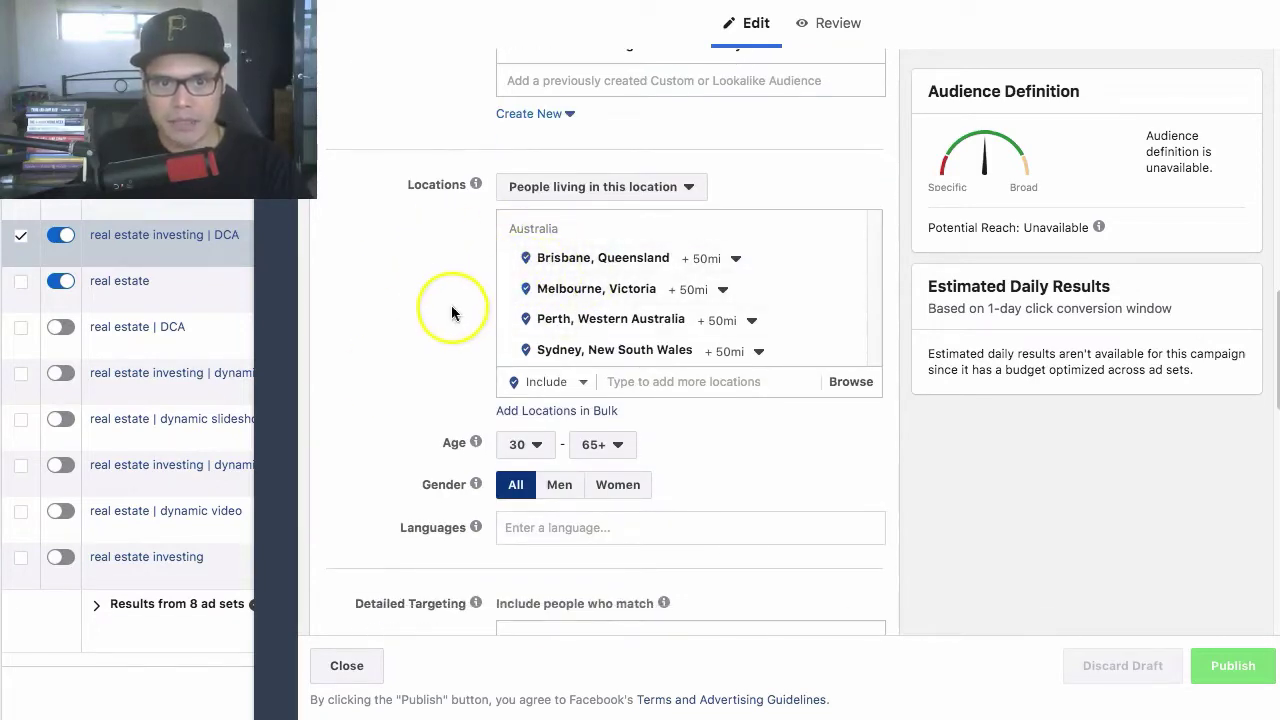
{"action": "scroll", "coordinate": [450, 305], "scroll_direction": "down", "scroll_amount": 4}
{"action": "scroll", "coordinate": [386, 288], "scroll_direction": "down", "scroll_amount": 2}
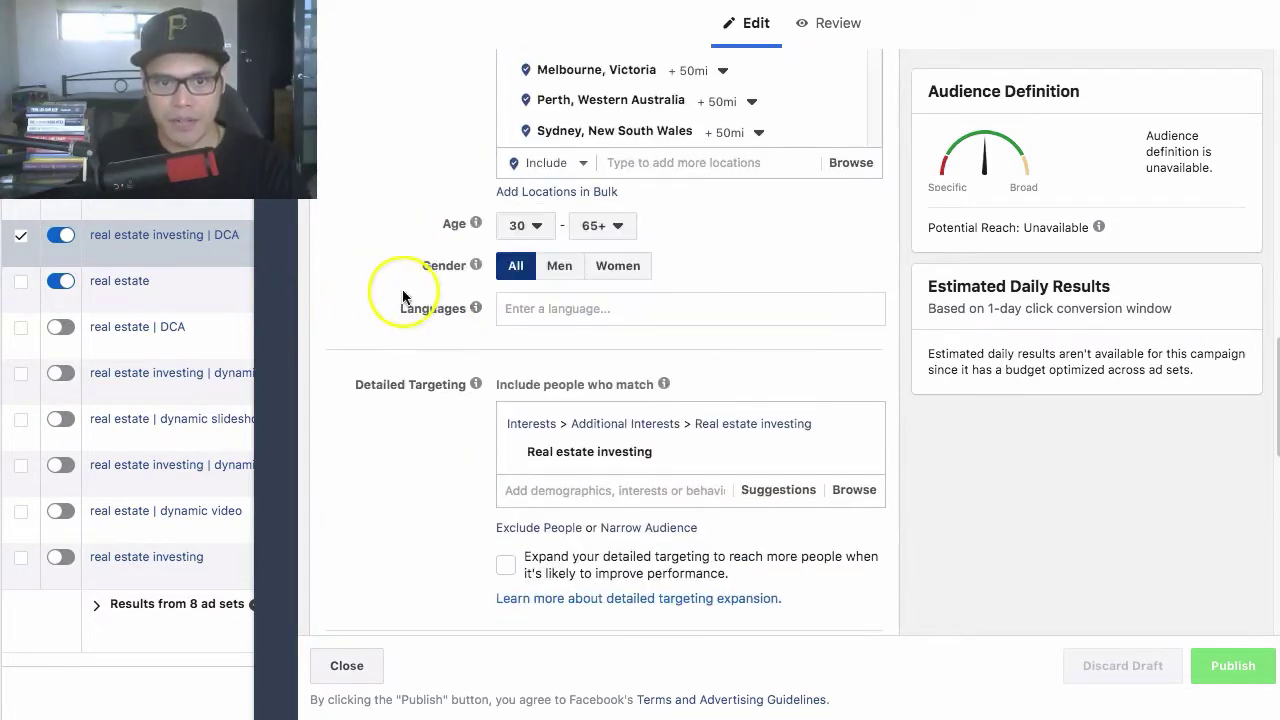
{"action": "scroll", "coordinate": [411, 325], "scroll_direction": "down", "scroll_amount": 5}
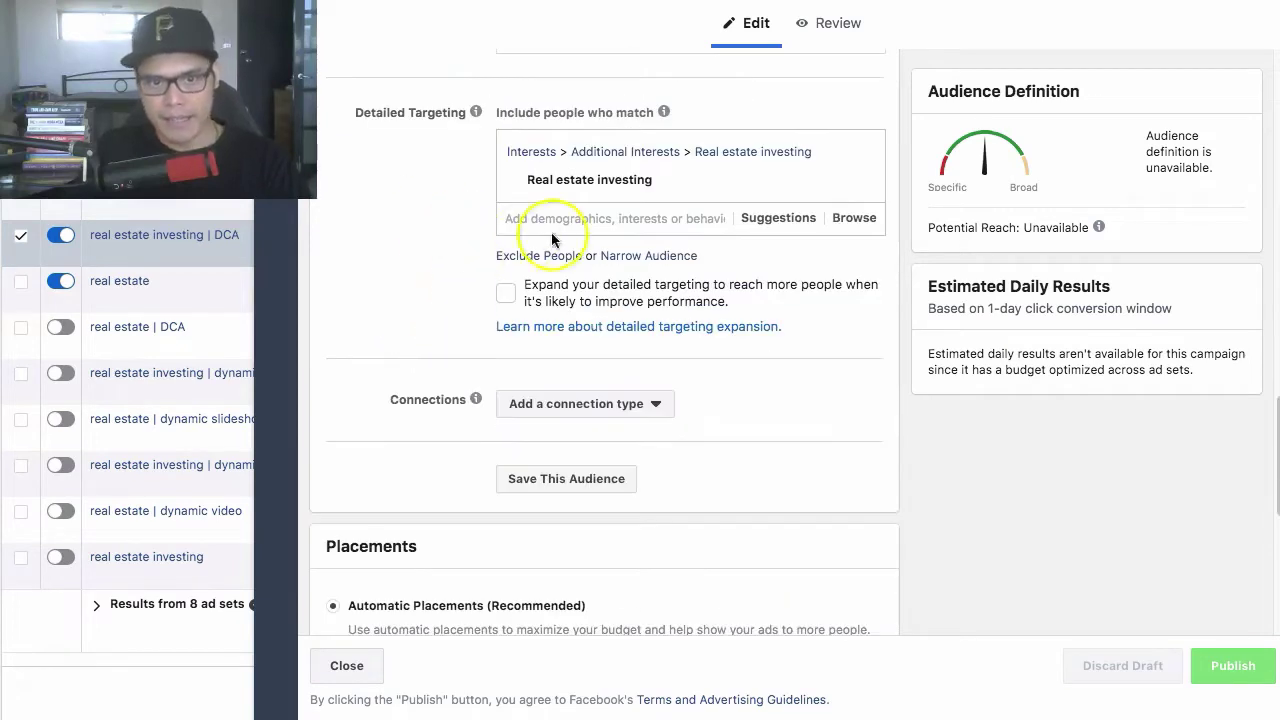
{"action": "mouse_move", "coordinate": [543, 192]}
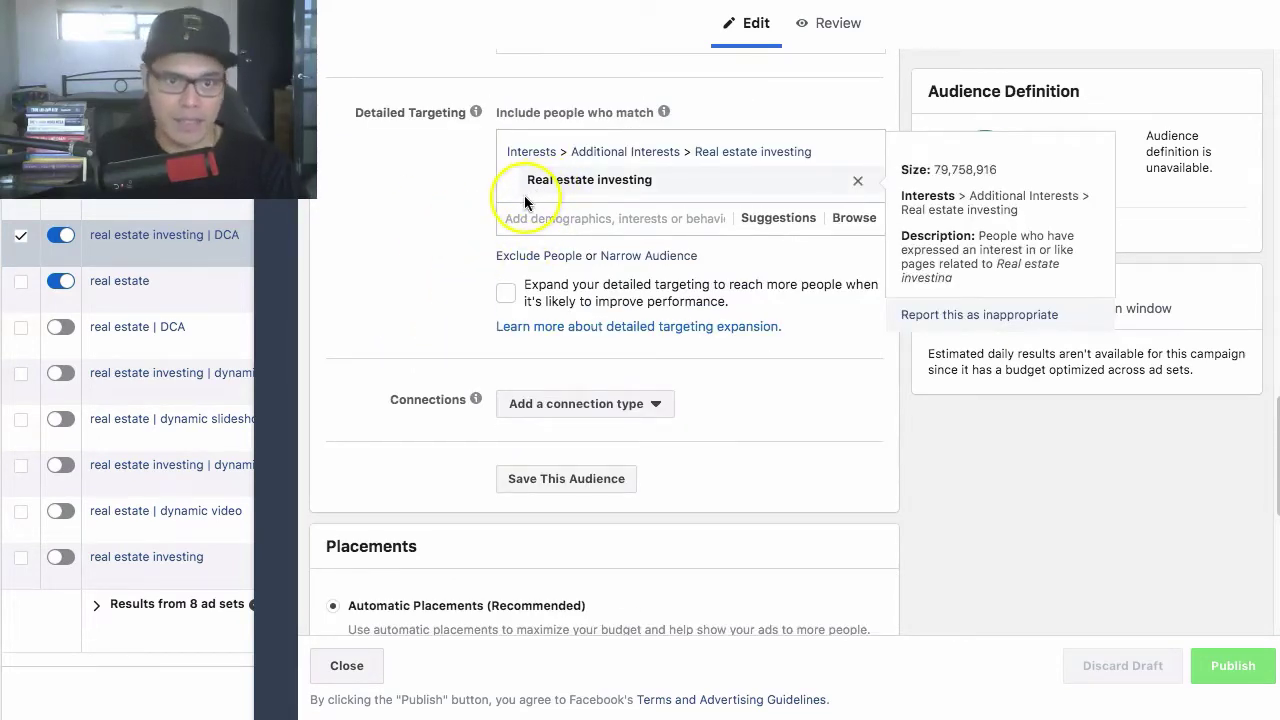
{"action": "scroll", "coordinate": [393, 265], "scroll_direction": "down", "scroll_amount": 6}
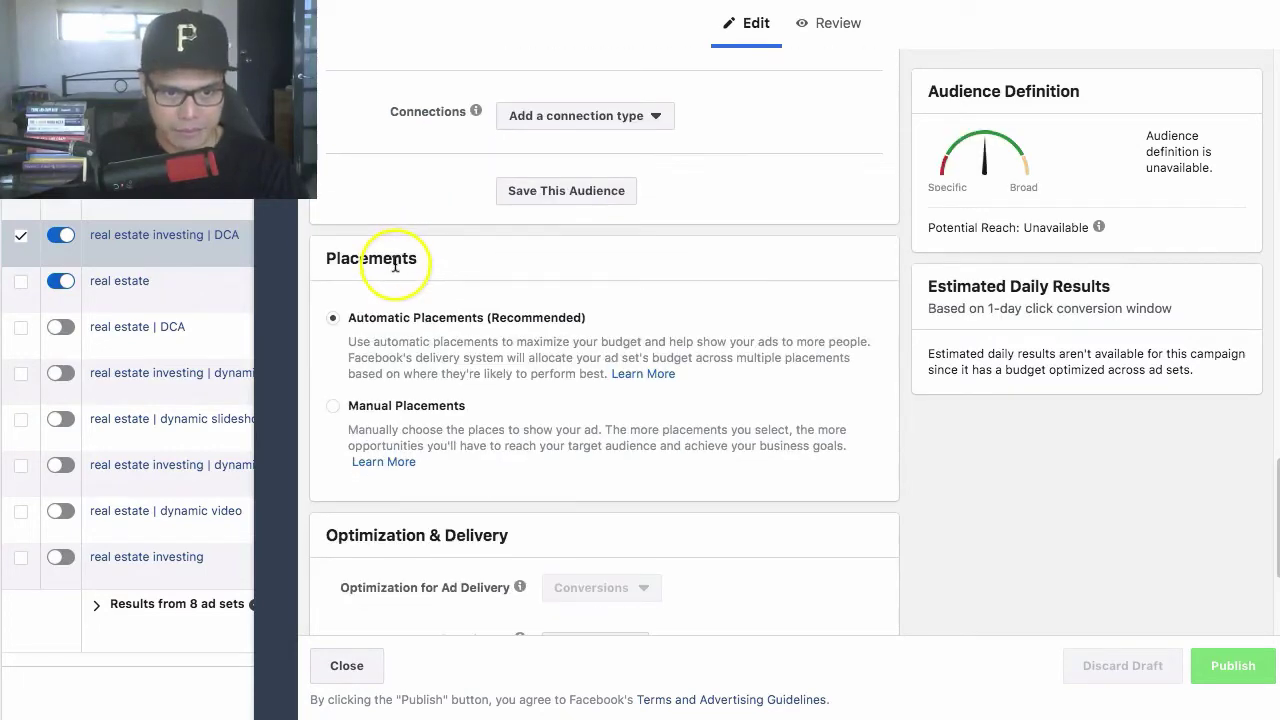
{"action": "scroll", "coordinate": [420, 320], "scroll_direction": "down", "scroll_amount": 5}
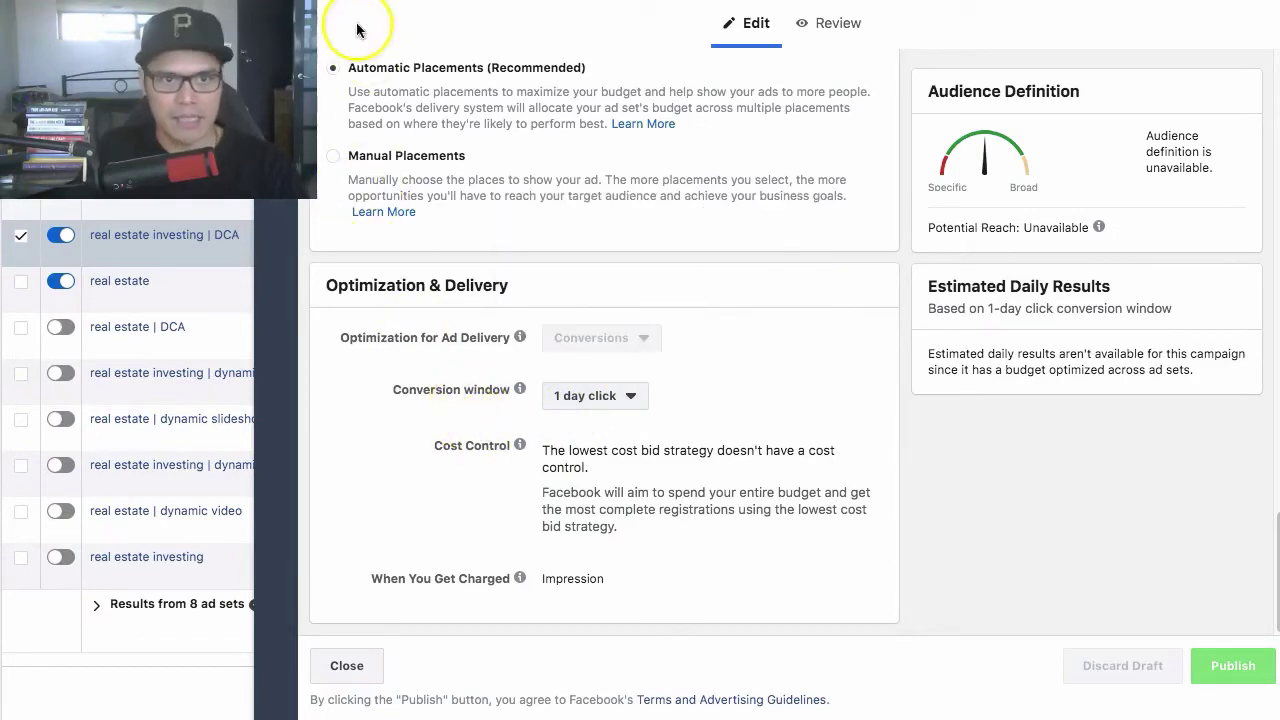
{"action": "left_click", "coordinate": [300, 75]}
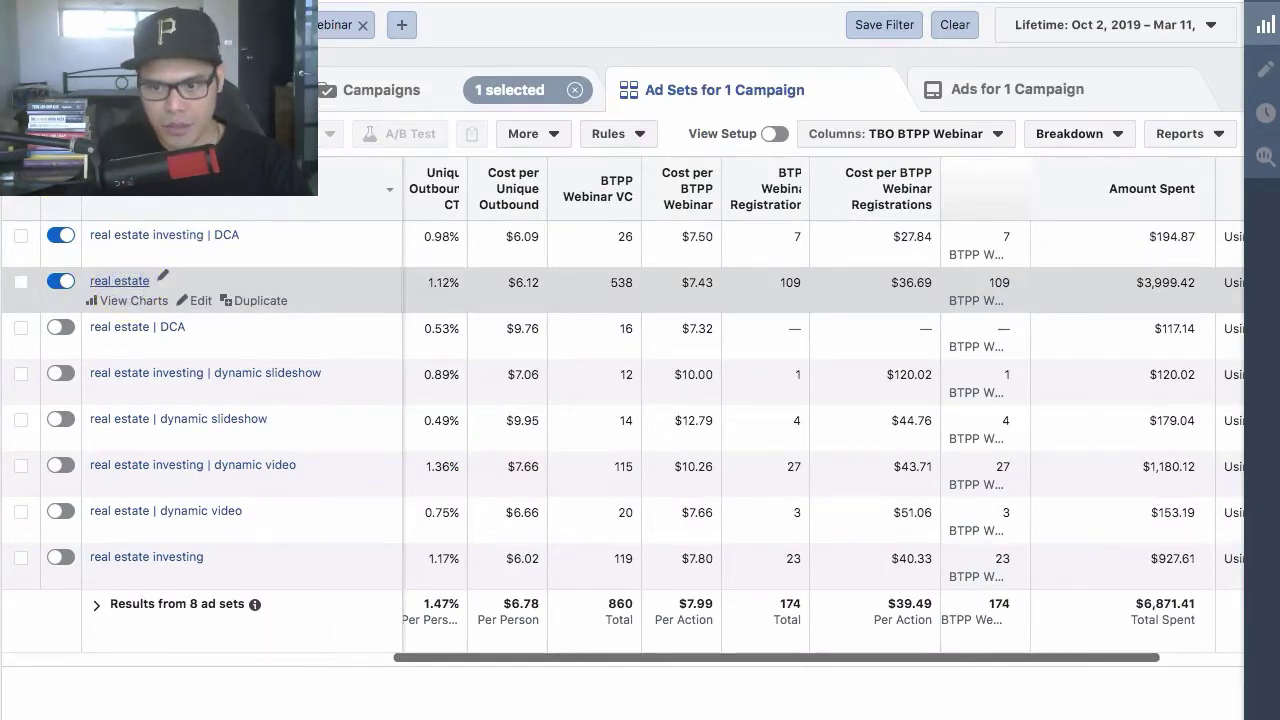
Step: Show the ads of the "real estate" ad set and highlight the "dynamic ads" part of the top of funnel structure in the text notes
{"action": "left_click", "coordinate": [119, 281]}
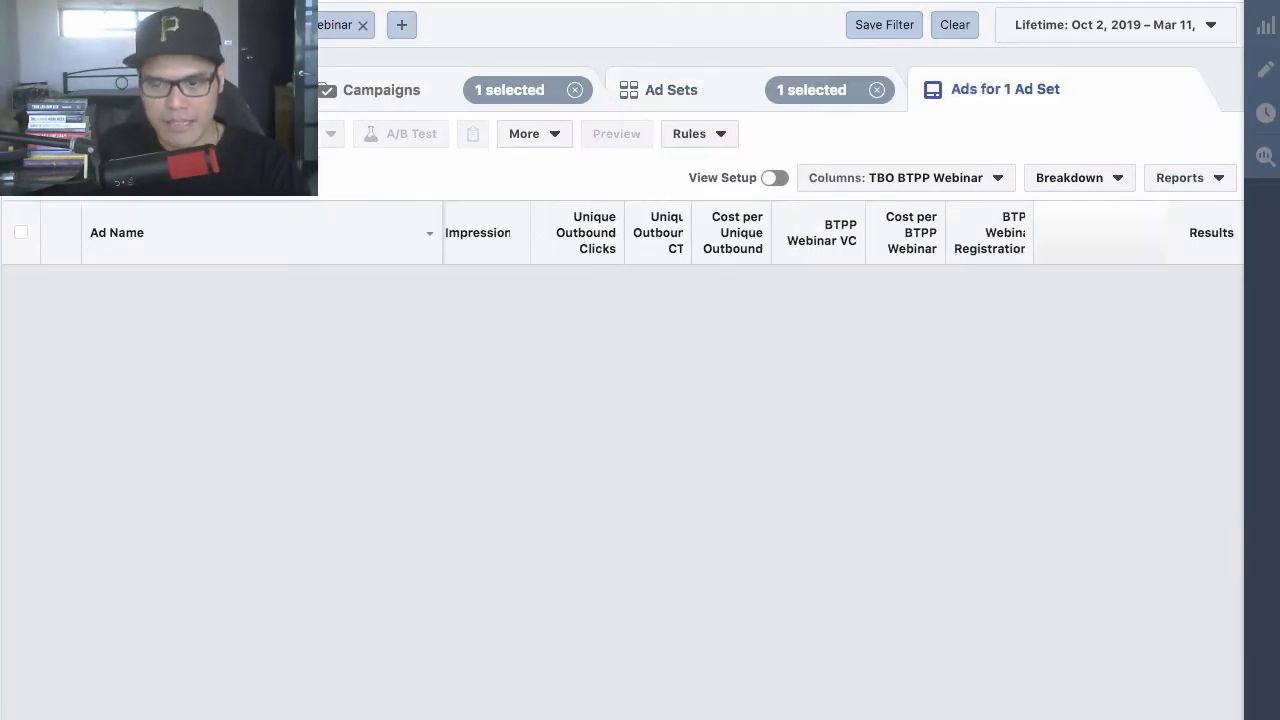
{"action": "key", "text": "super+Tab"}
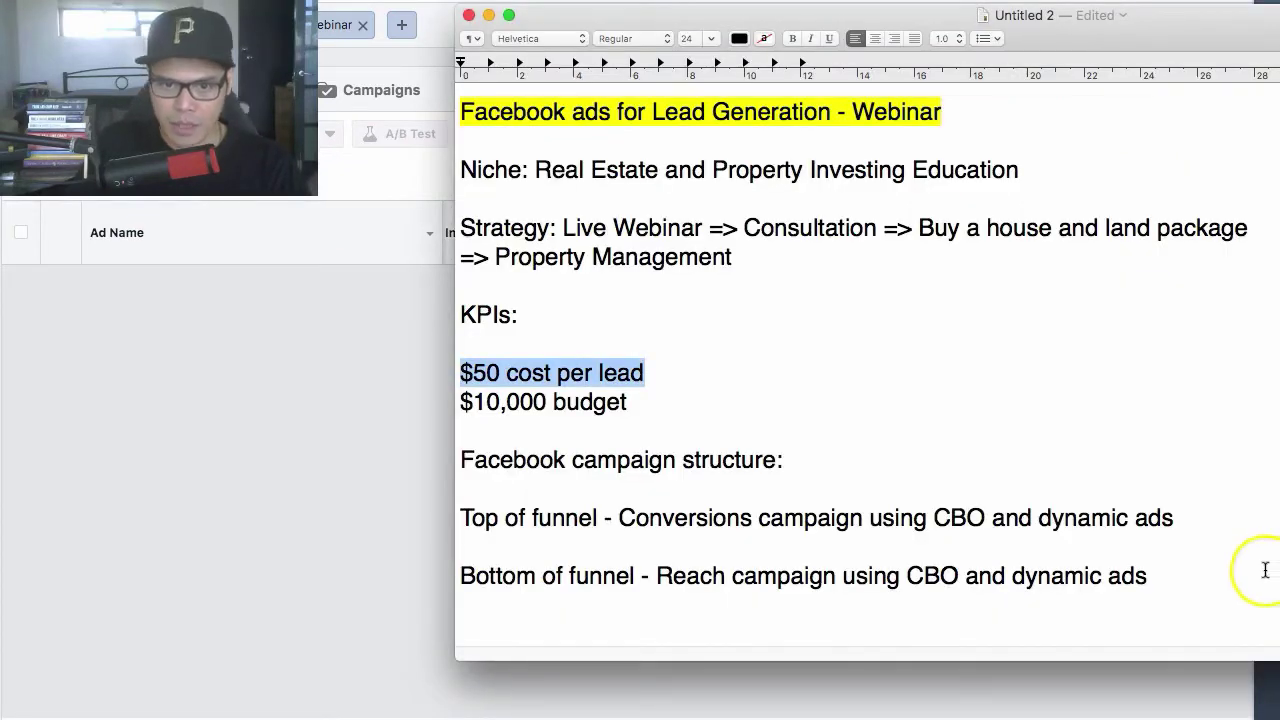
{"action": "left_click", "coordinate": [1086, 418]}
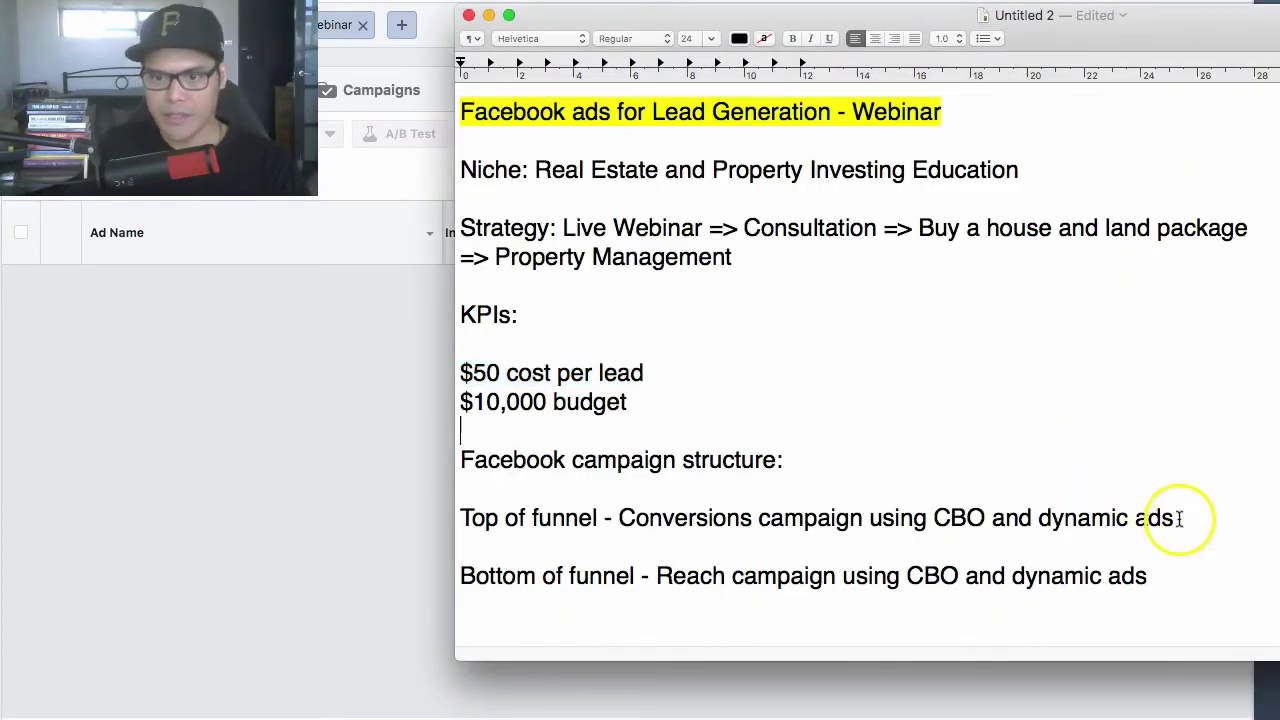
{"action": "left_click_drag", "start_coordinate": [1180, 519], "coordinate": [1048, 522]}
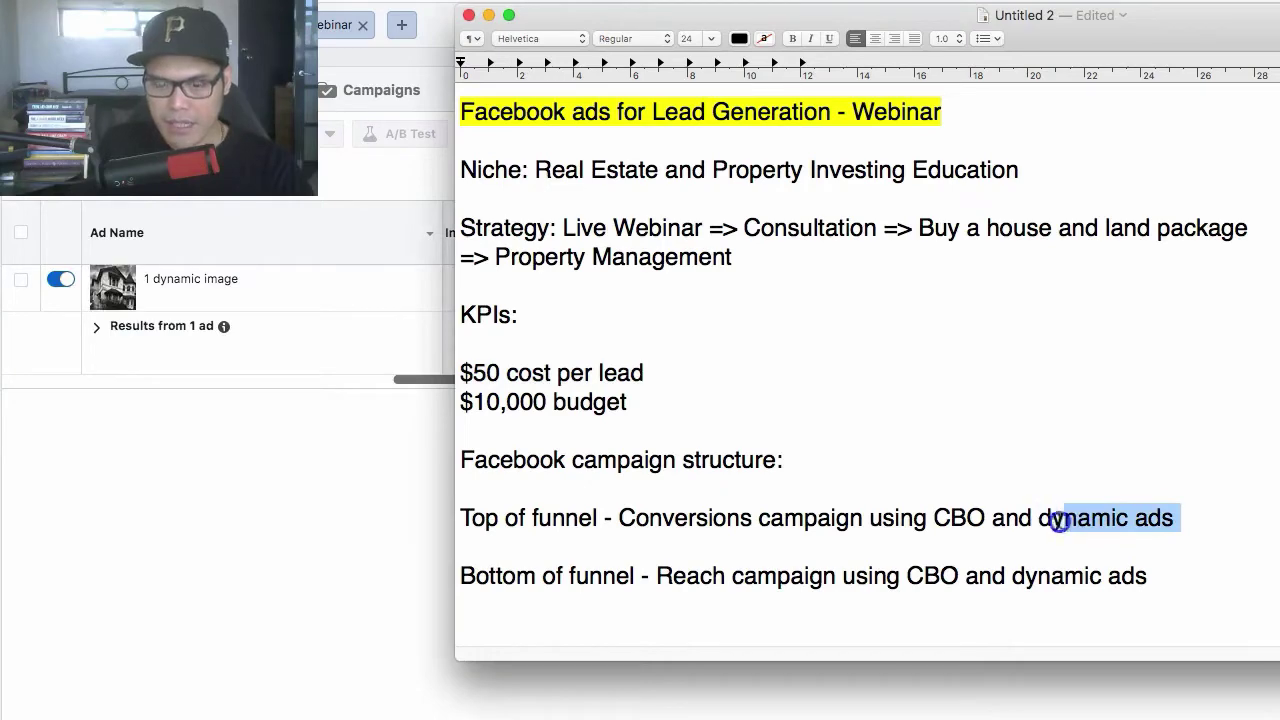
{"action": "left_click", "coordinate": [488, 15]}
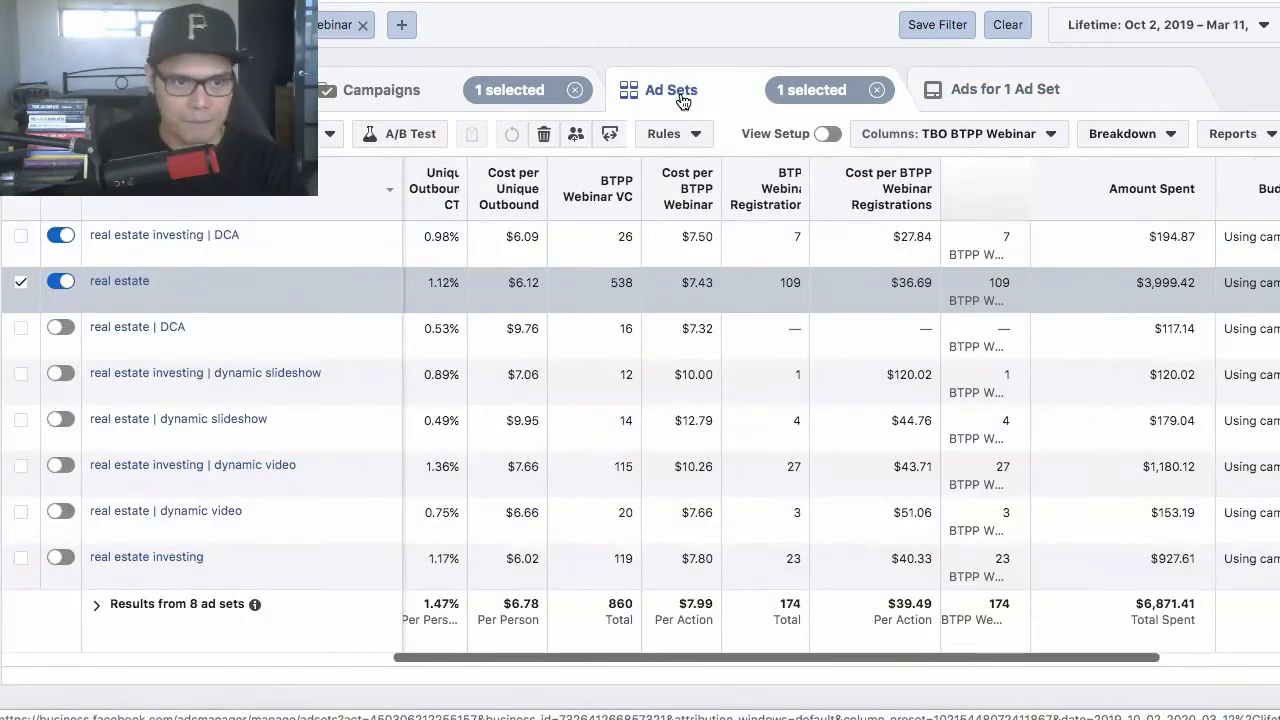
Step: Return to the ad sets list and check the Dynamic Creative setting of the "real estate" ad set
{"action": "left_click", "coordinate": [314, 258]}
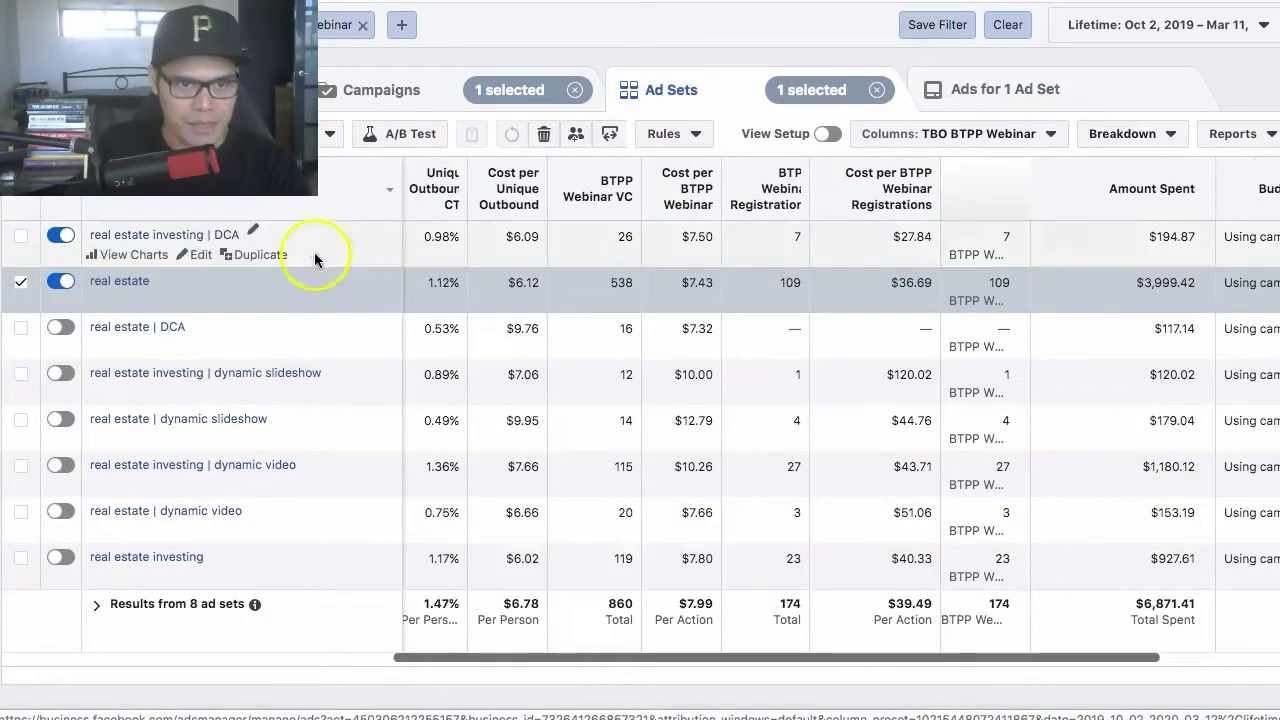
{"action": "left_click", "coordinate": [200, 327]}
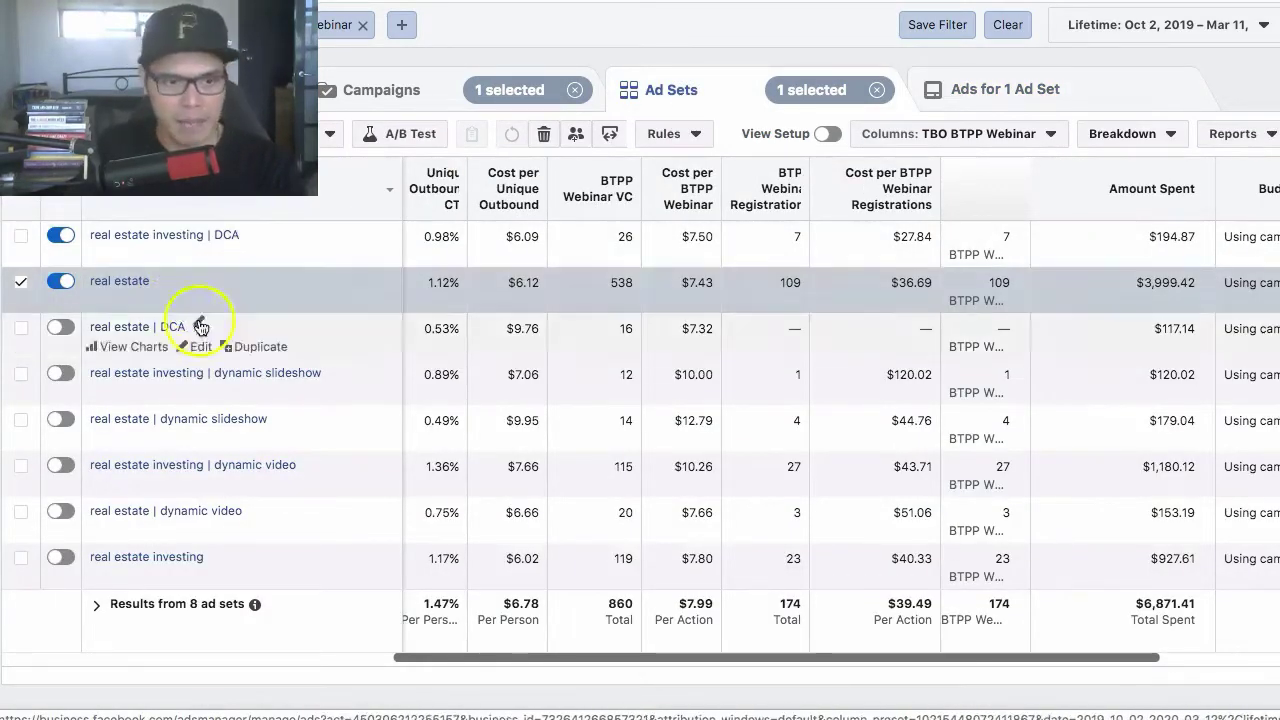
{"action": "left_click", "coordinate": [198, 302]}
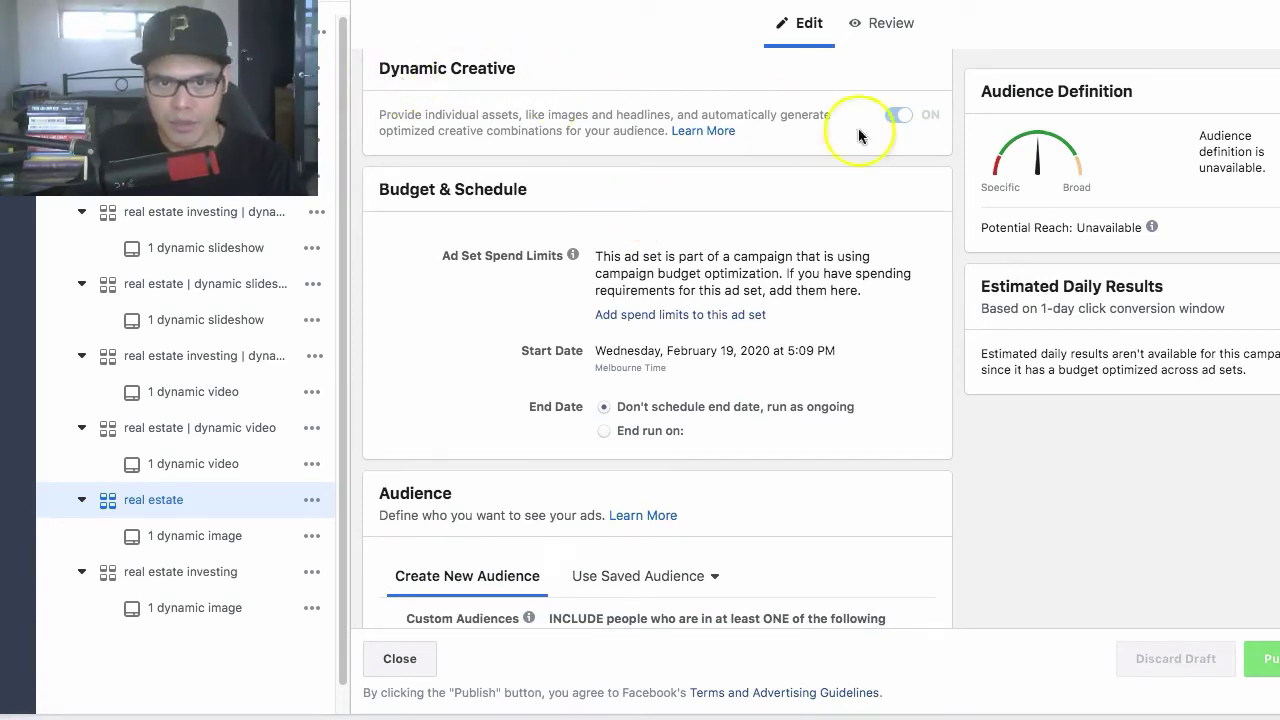
{"action": "mouse_move", "coordinate": [903, 119]}
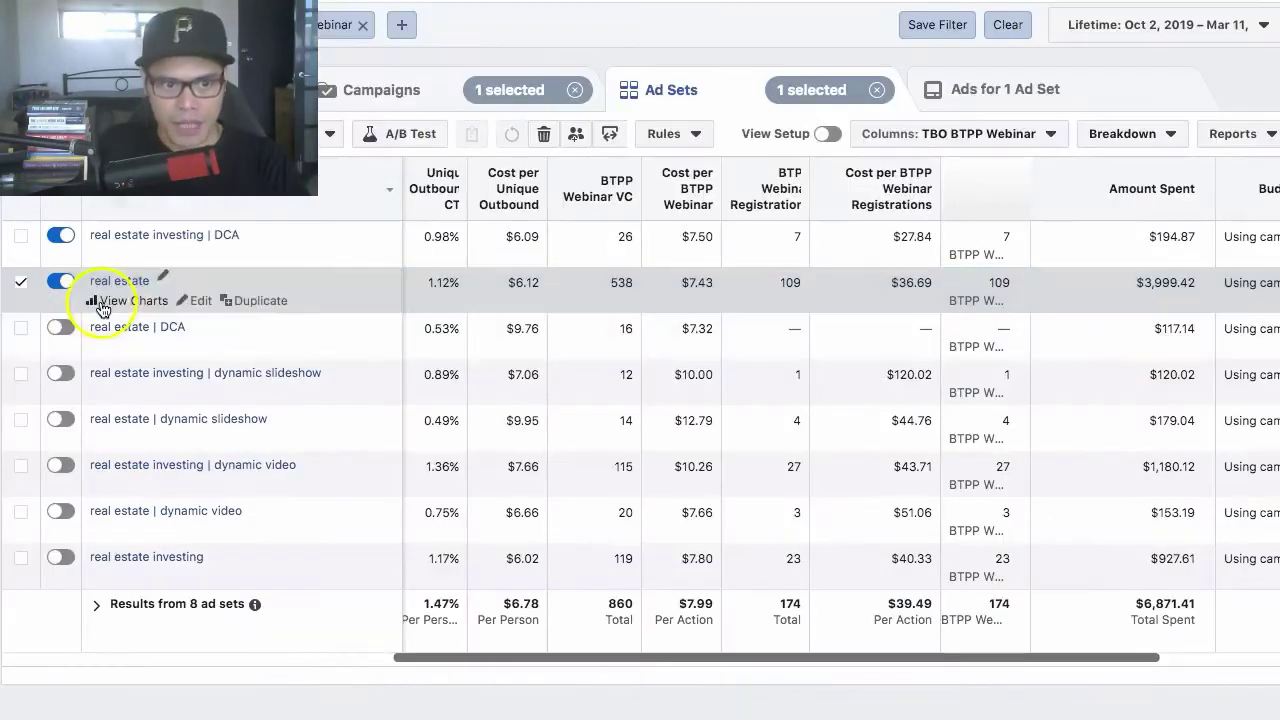
Step: Open the "1 dynamic image" ad of the "real estate" ad set for editing and examine its images
{"action": "left_click", "coordinate": [117, 283]}
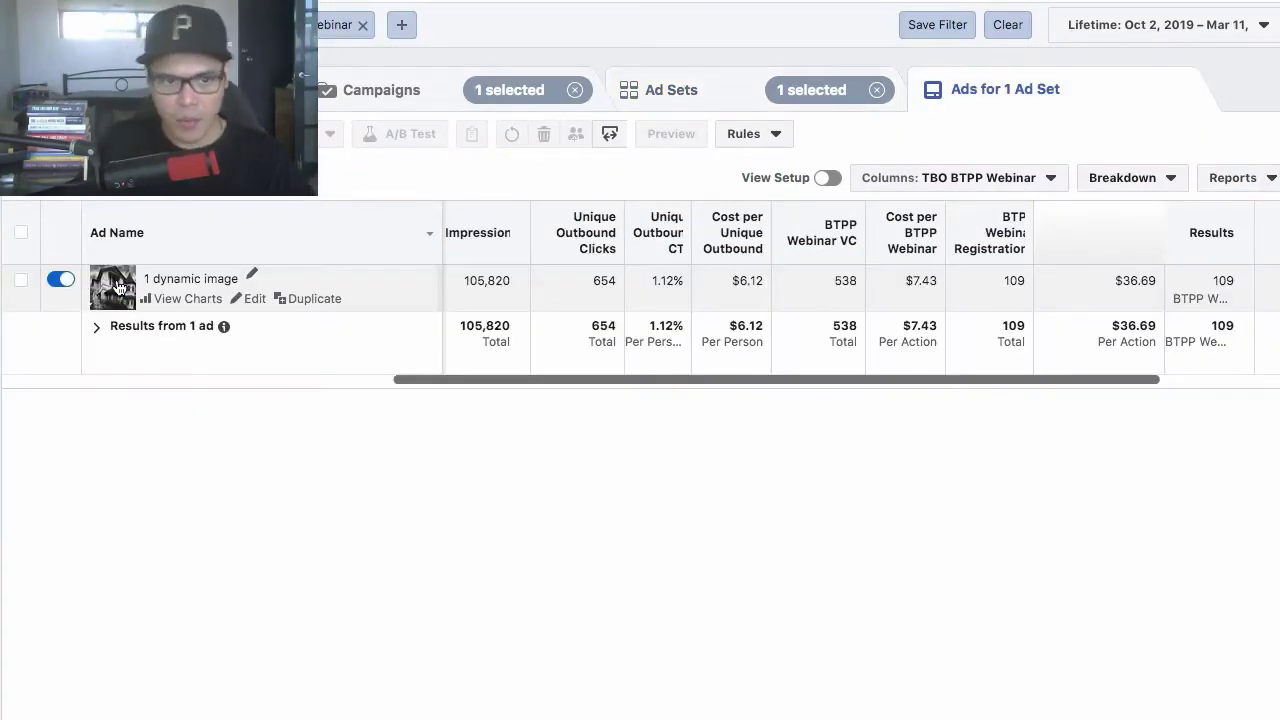
{"action": "left_click", "coordinate": [61, 279]}
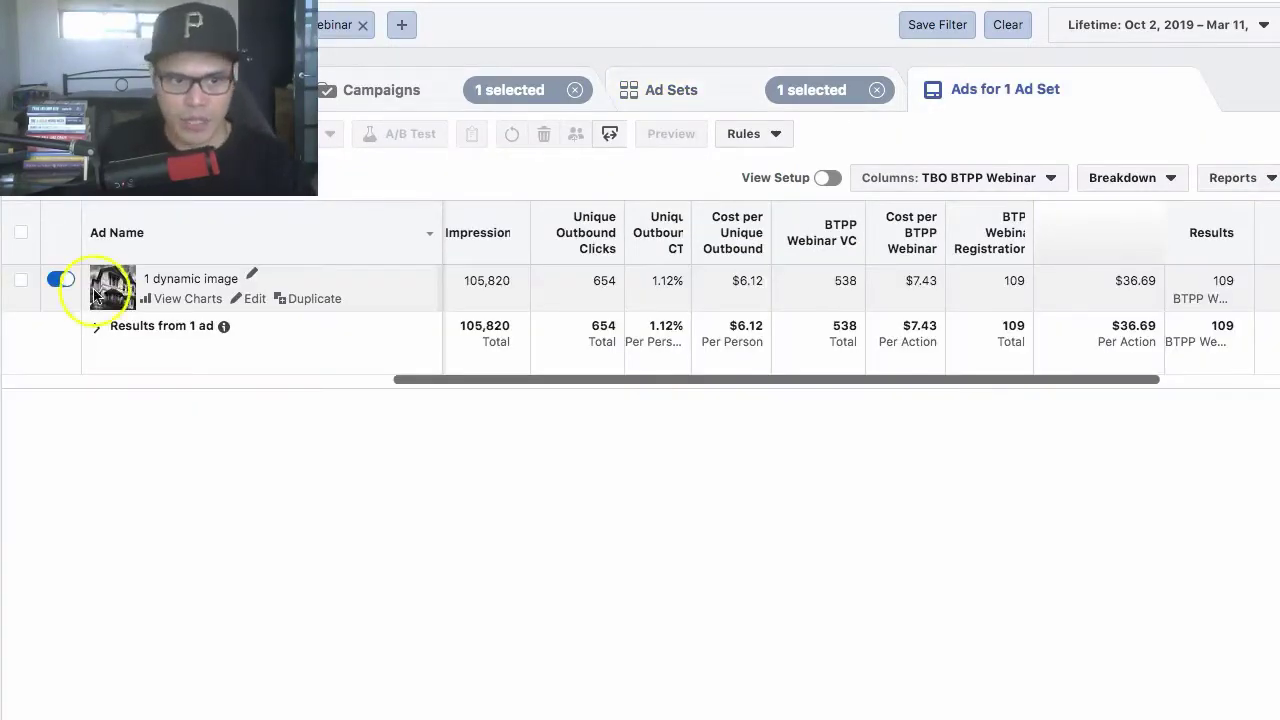
{"action": "left_click", "coordinate": [22, 286]}
{"action": "left_click", "coordinate": [252, 298]}
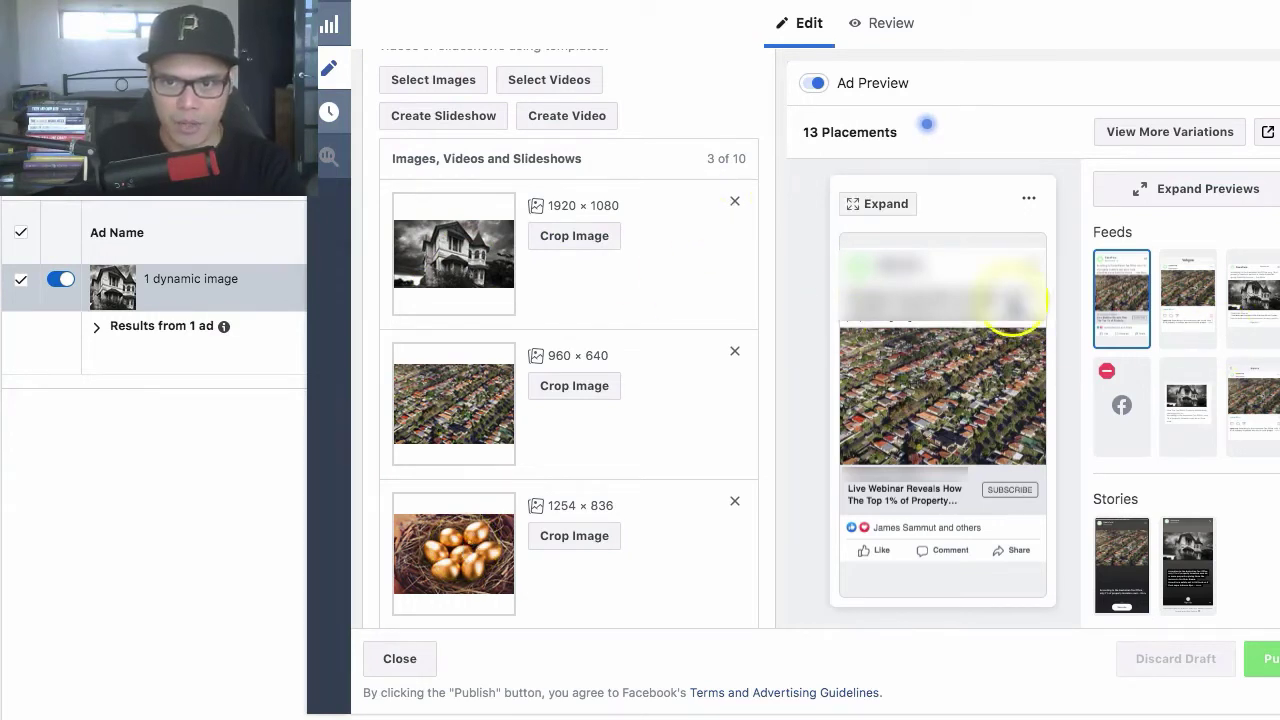
{"action": "scroll", "coordinate": [568, 340], "scroll_direction": "down", "scroll_amount": 5}
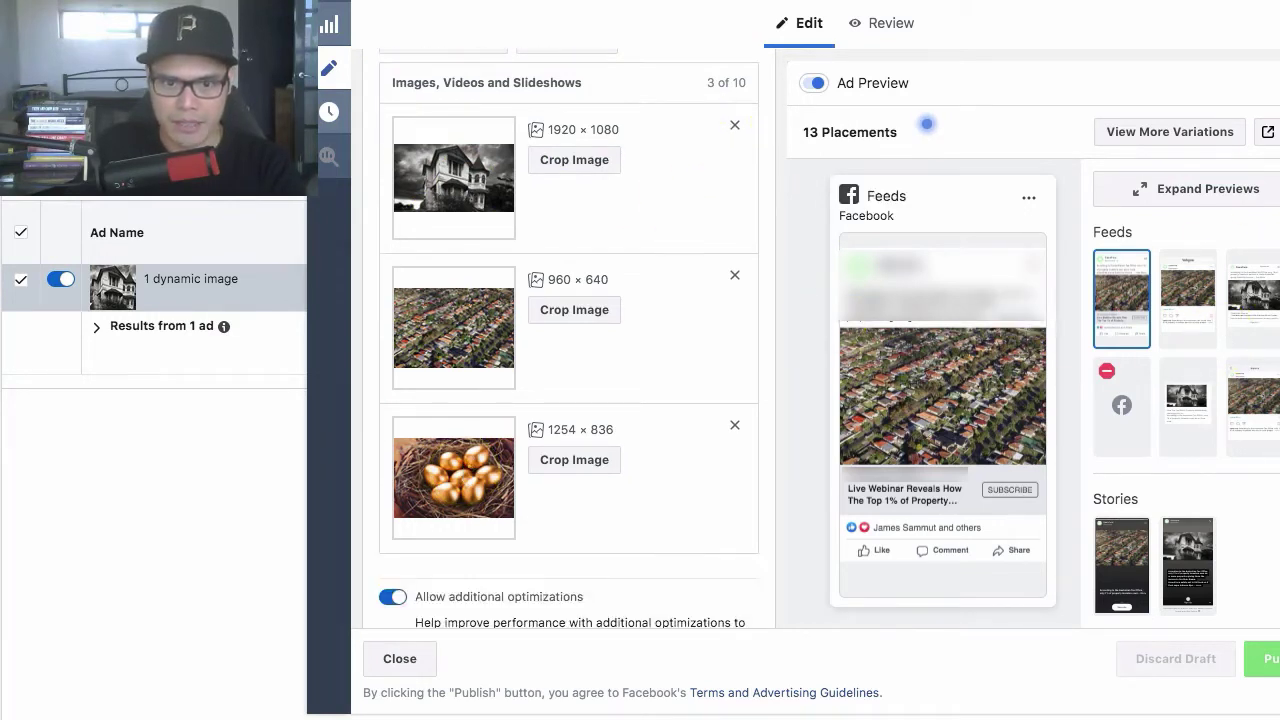
Step: Review the primary text and headline variations of the "1 dynamic image" ad
{"action": "scroll", "coordinate": [568, 340], "scroll_direction": "down", "scroll_amount": 4}
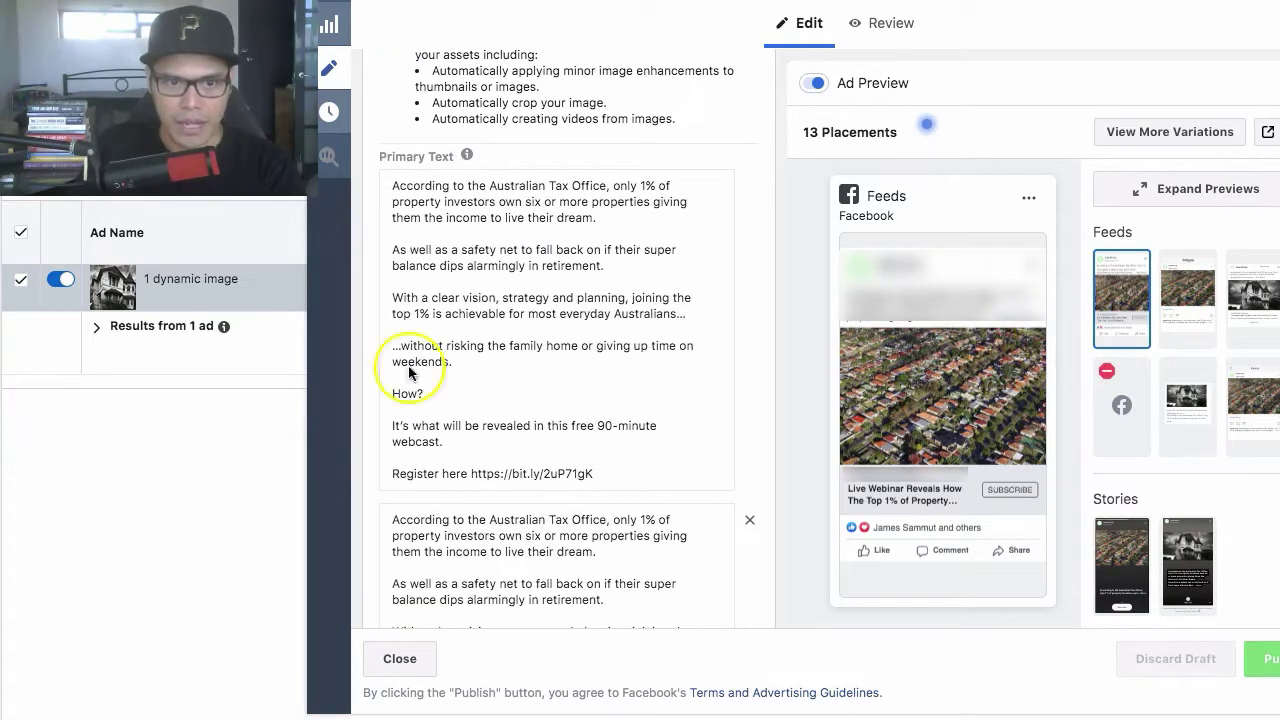
{"action": "scroll", "coordinate": [463, 240], "scroll_direction": "down", "scroll_amount": 6}
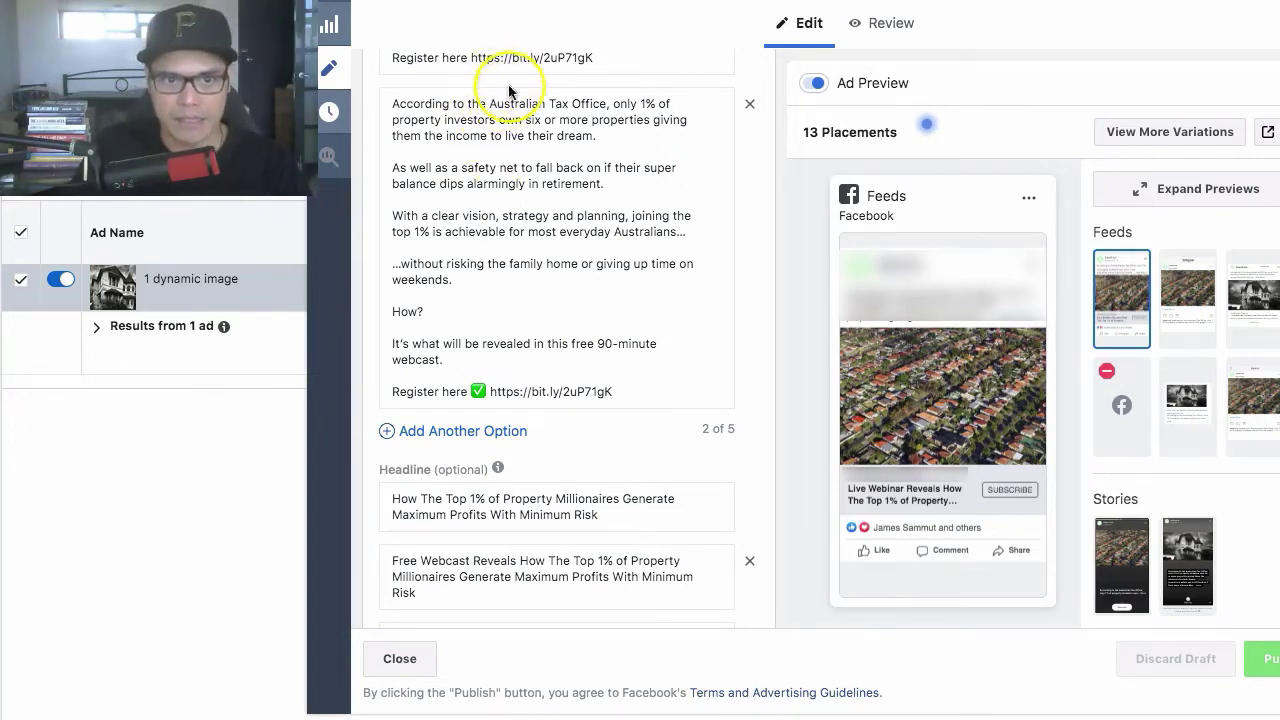
{"action": "scroll", "coordinate": [500, 300], "scroll_direction": "down", "scroll_amount": 3}
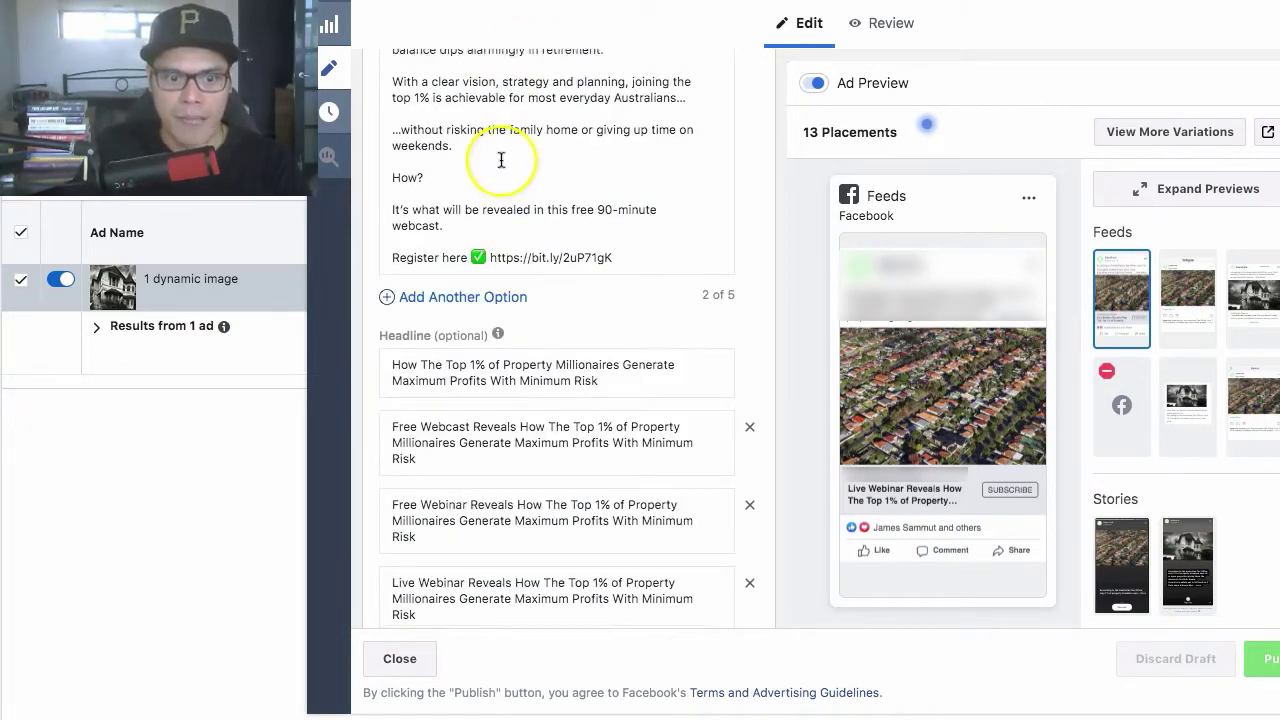
{"action": "scroll", "coordinate": [501, 160], "scroll_direction": "down", "scroll_amount": 1}
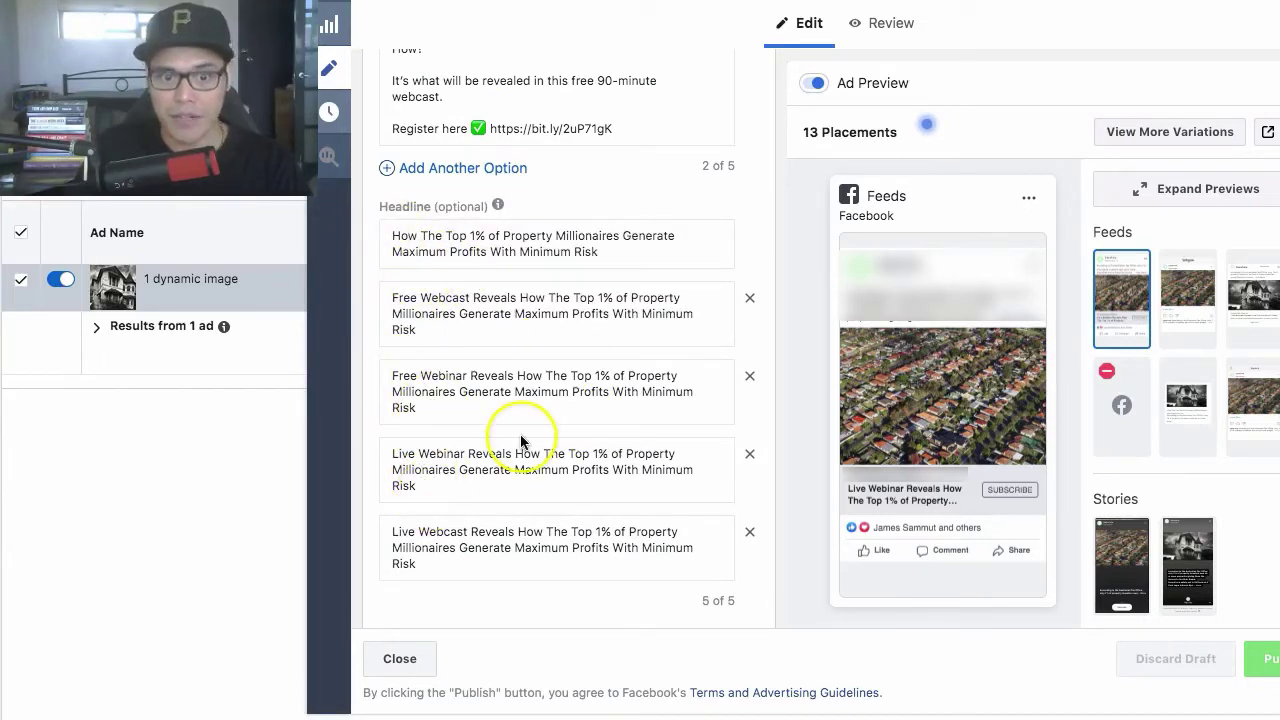
{"action": "scroll", "coordinate": [518, 438], "scroll_direction": "down", "scroll_amount": 6}
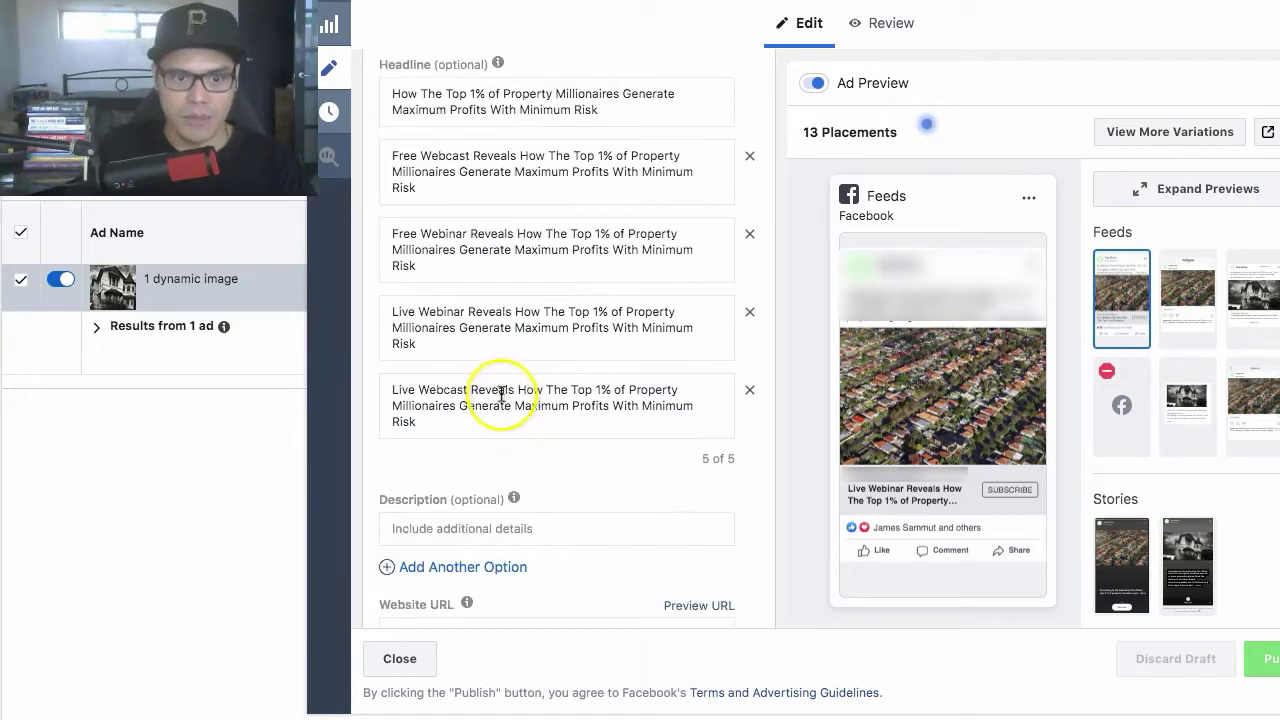
{"action": "scroll", "coordinate": [502, 393], "scroll_direction": "down", "scroll_amount": 1}
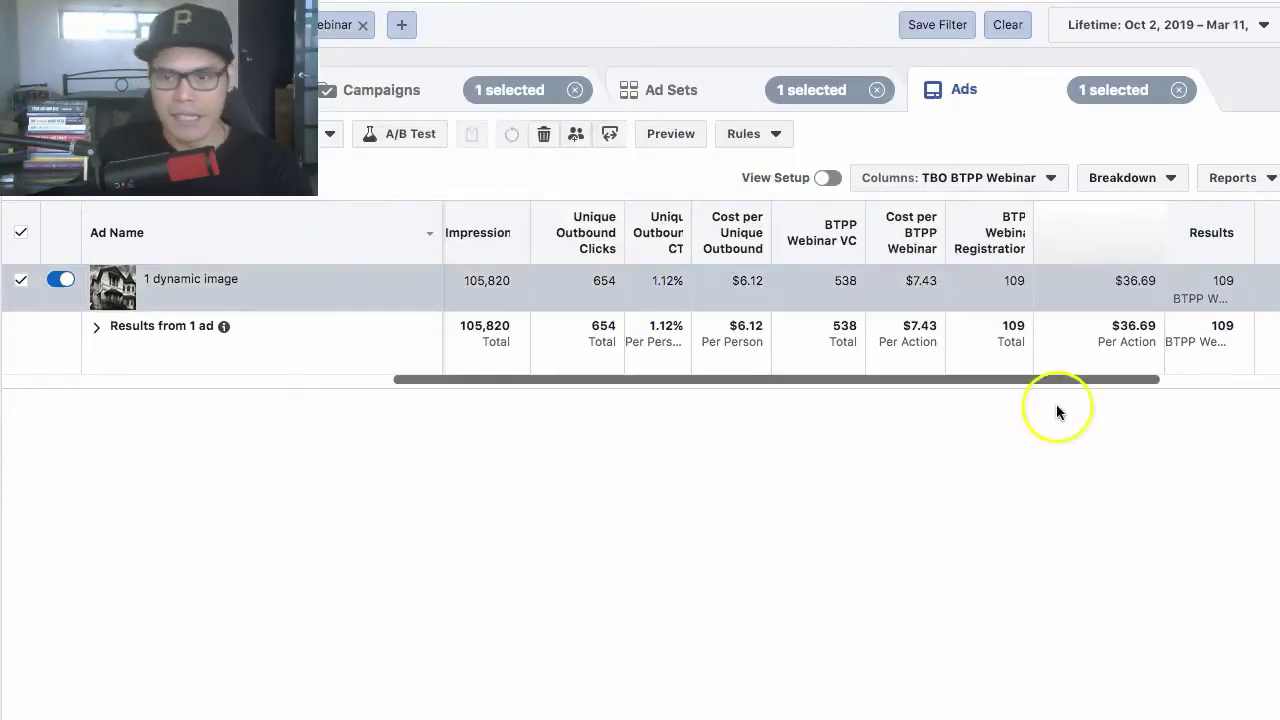
Step: Break down the "1 dynamic image" ad's results by Image, Video and Slideshow and examine each image's registrations, cost and amount spent
{"action": "left_click", "coordinate": [1168, 182]}
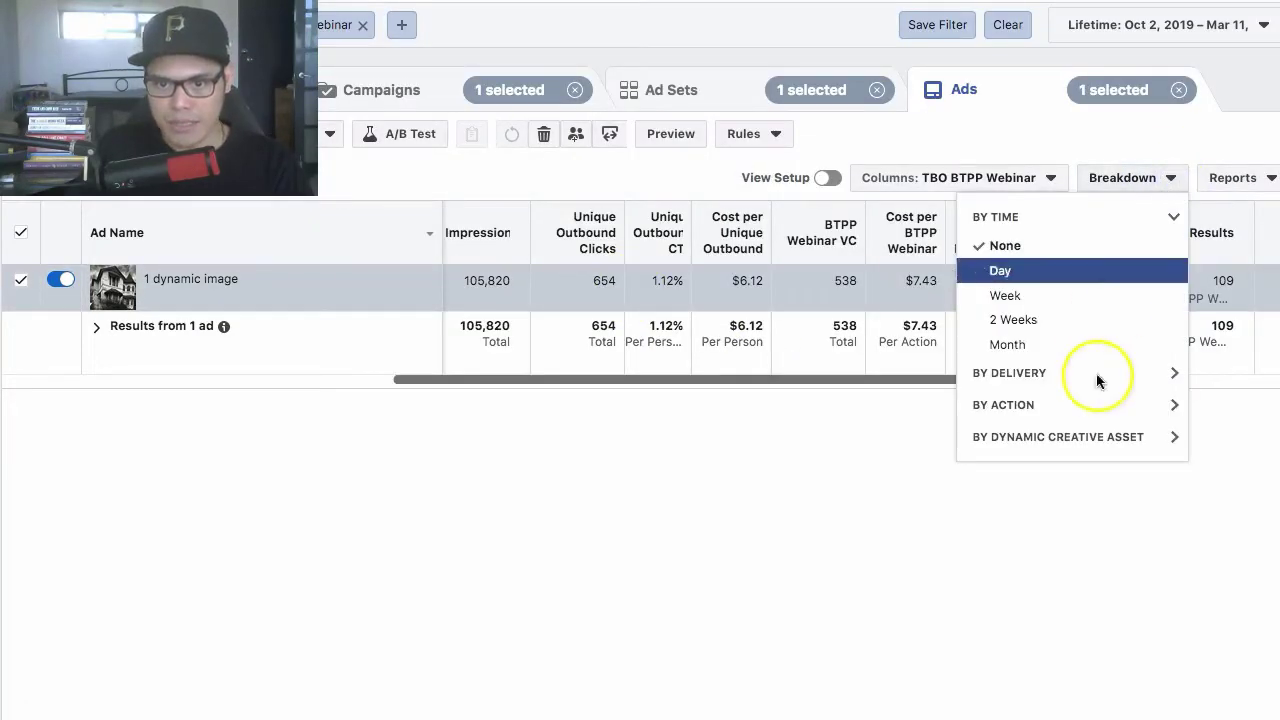
{"action": "left_click", "coordinate": [1107, 436]}
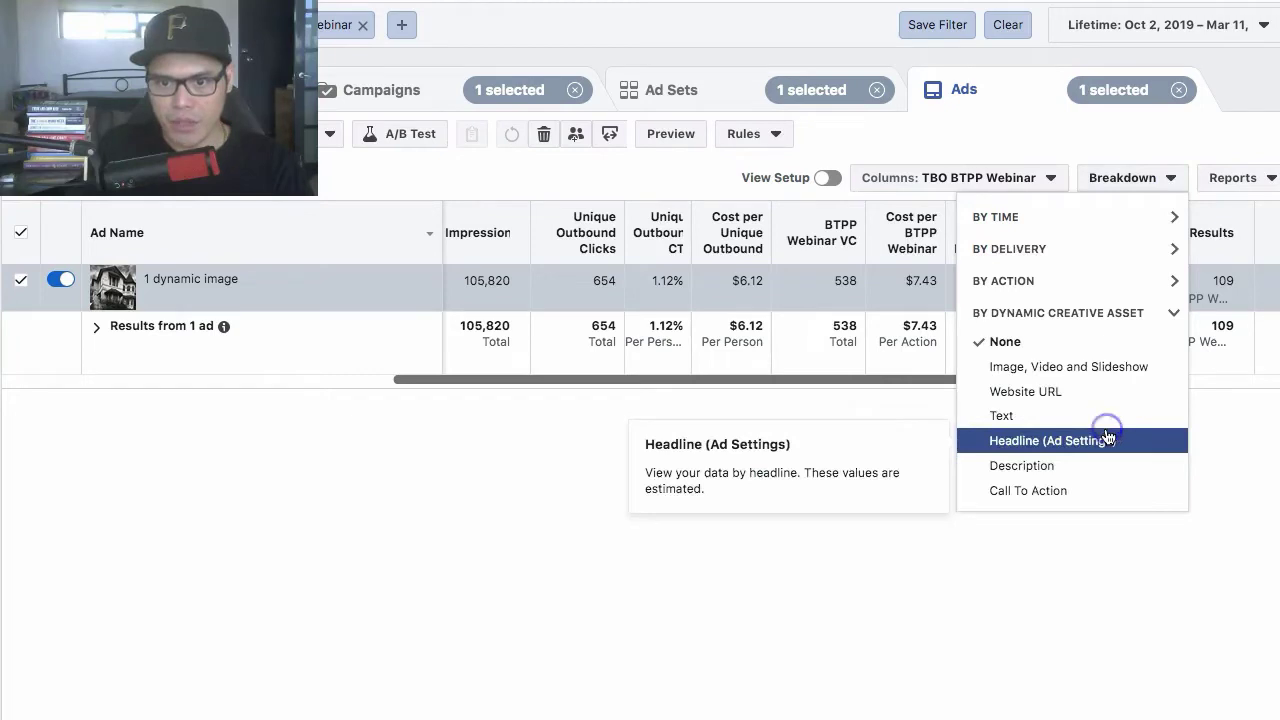
{"action": "left_click", "coordinate": [1080, 370]}
{"action": "left_click", "coordinate": [800, 563]}
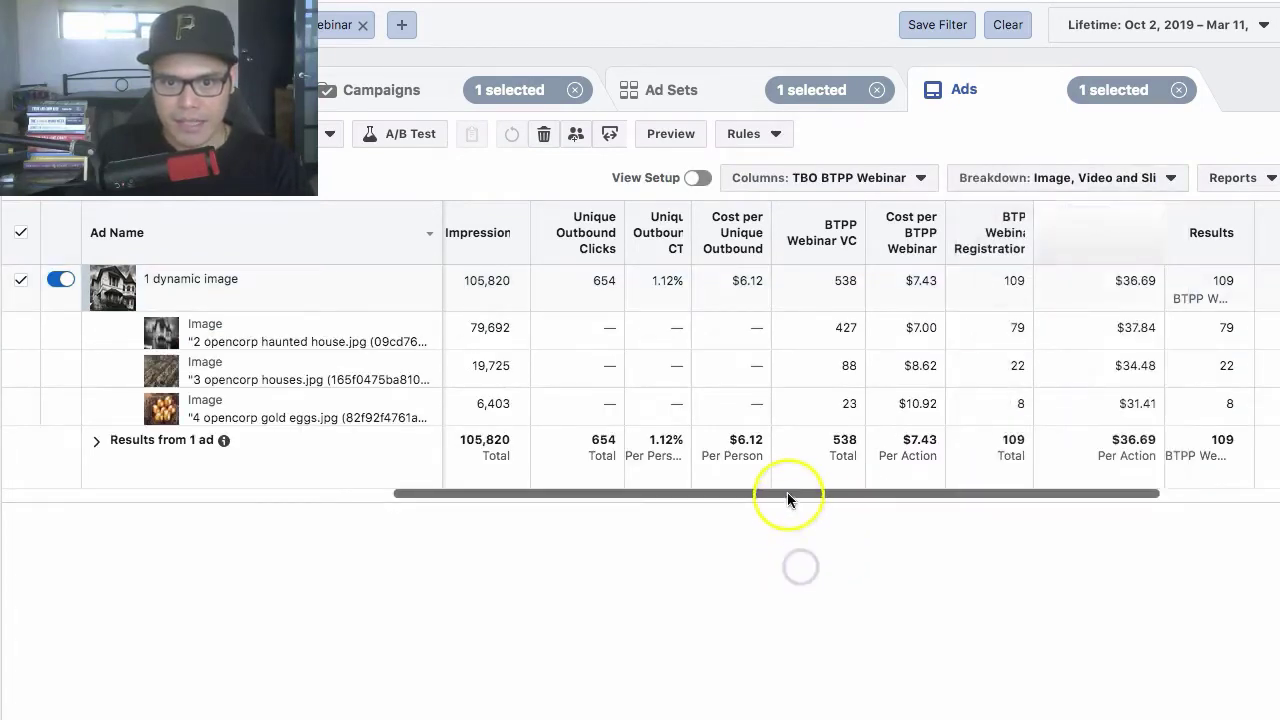
{"action": "left_click_drag", "start_coordinate": [787, 492], "coordinate": [1034, 500]}
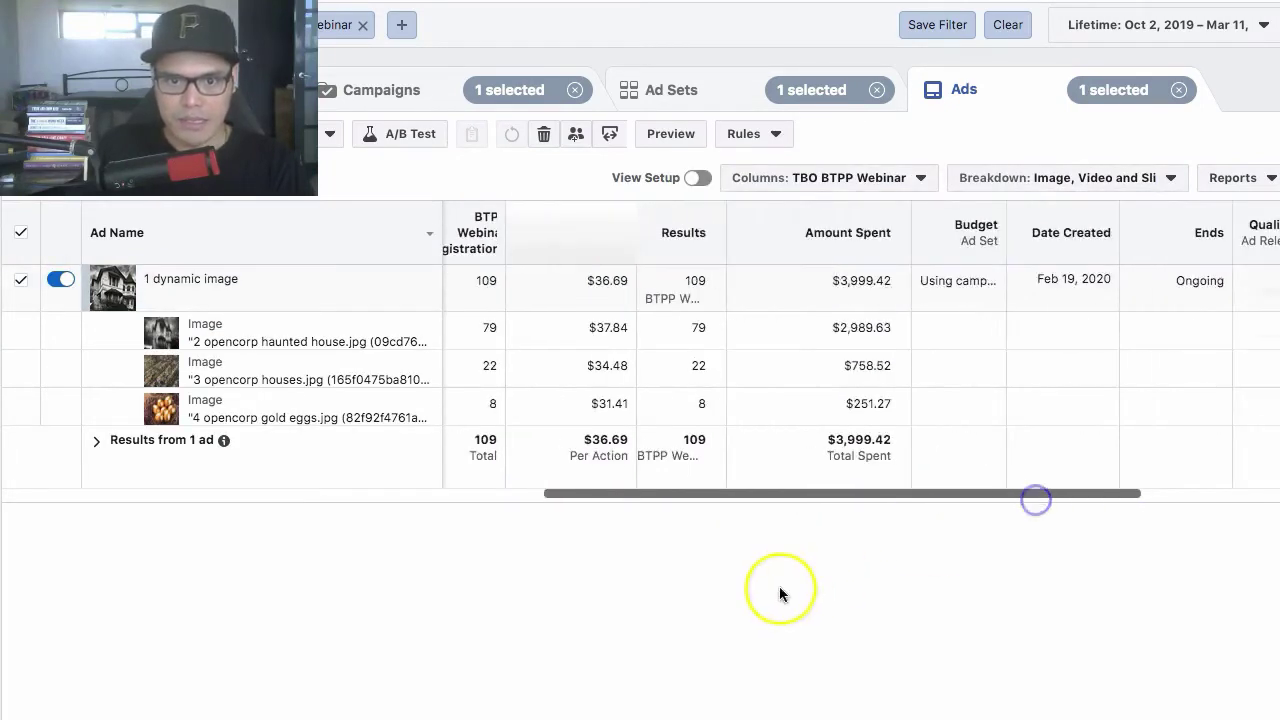
{"action": "left_click_drag", "start_coordinate": [659, 500], "coordinate": [615, 497]}
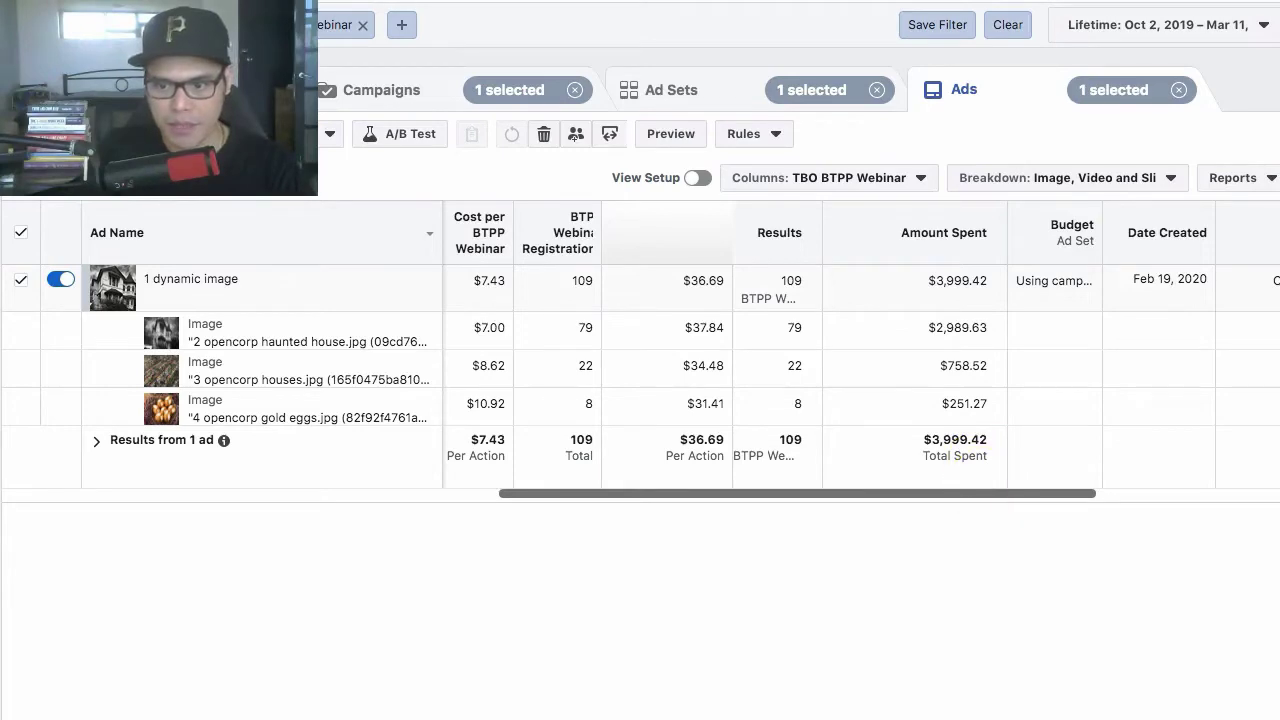
Step: Compare the images' cost per registration with the $50 cost per lead KPI highlighted in the text notes
{"action": "key", "text": "super+Tab"}
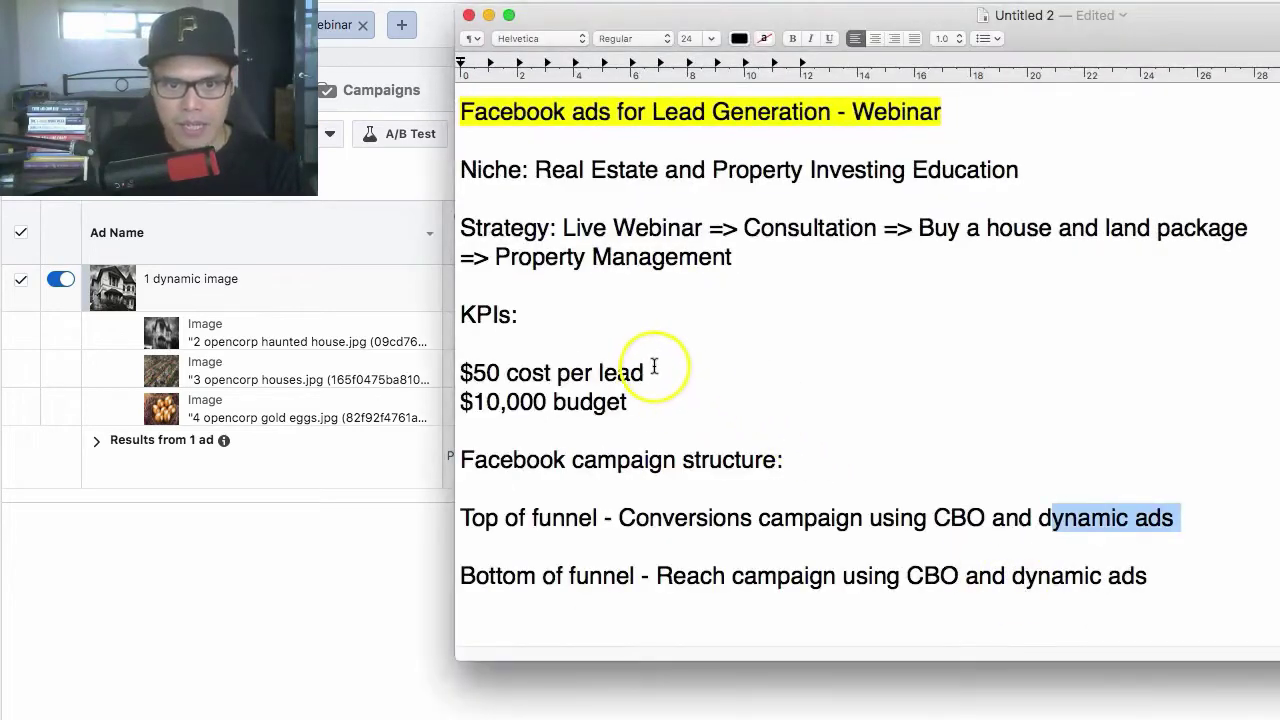
{"action": "left_click_drag", "start_coordinate": [645, 372], "coordinate": [447, 371]}
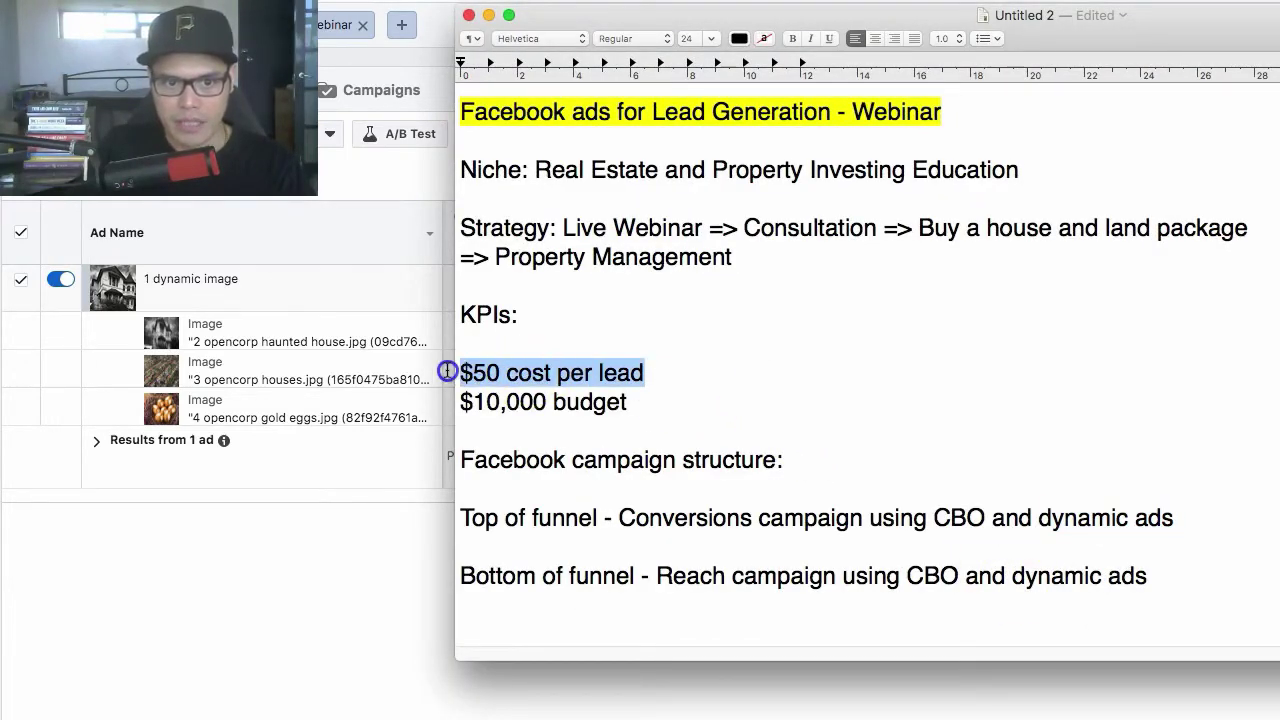
{"action": "left_click", "coordinate": [369, 573]}
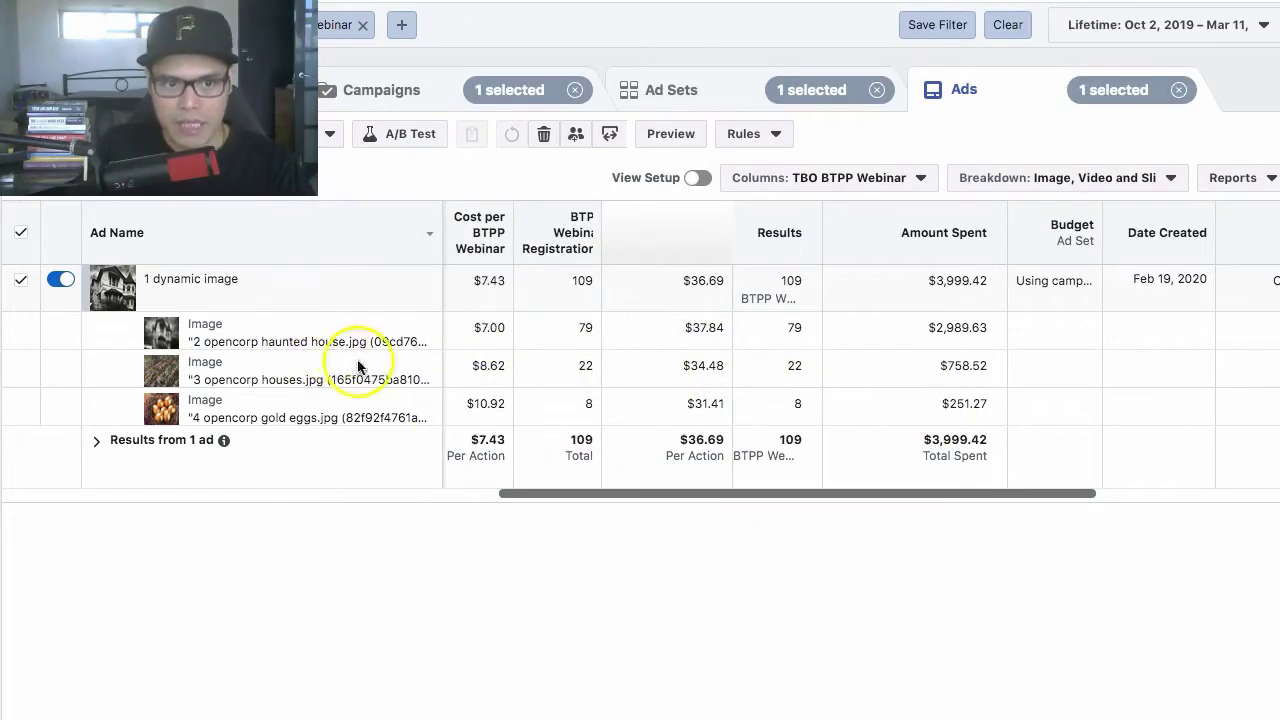
Step: Break down the "1 dynamic image" ad's results by Headline (Ad Settings) and examine each headline's registrations, cost and amount spent
{"action": "left_click", "coordinate": [599, 396]}
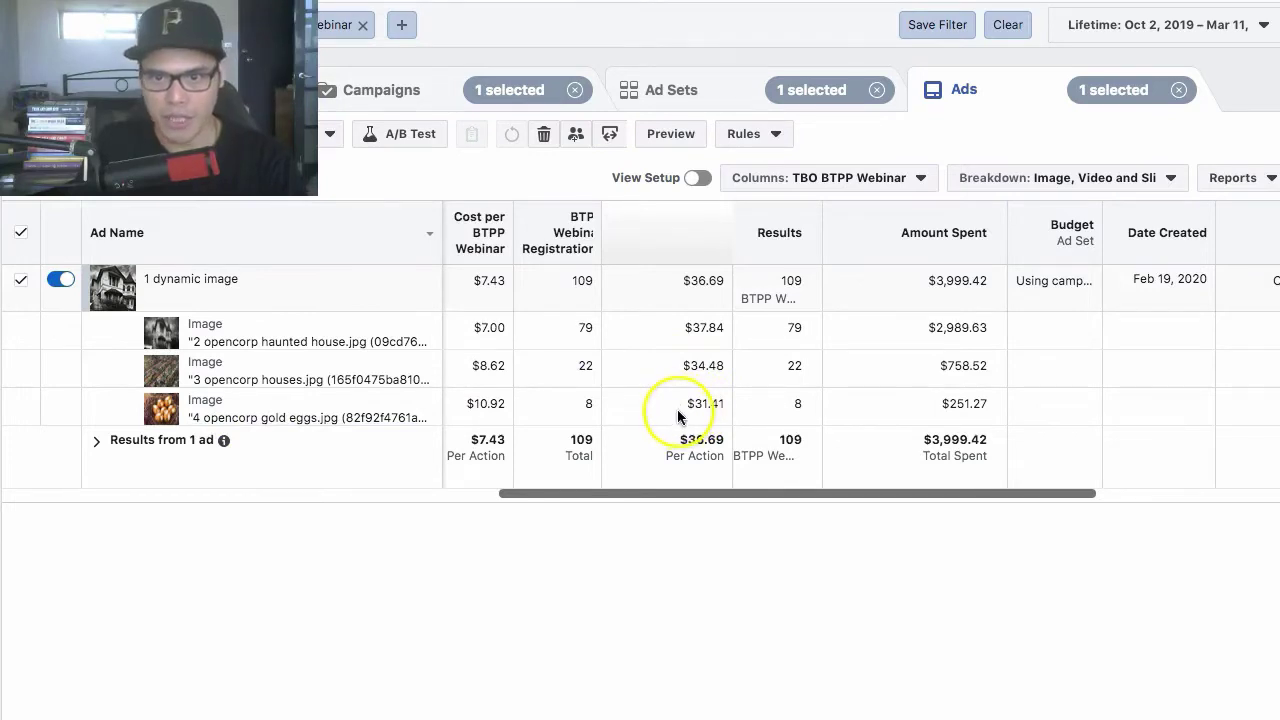
{"action": "left_click", "coordinate": [1148, 177]}
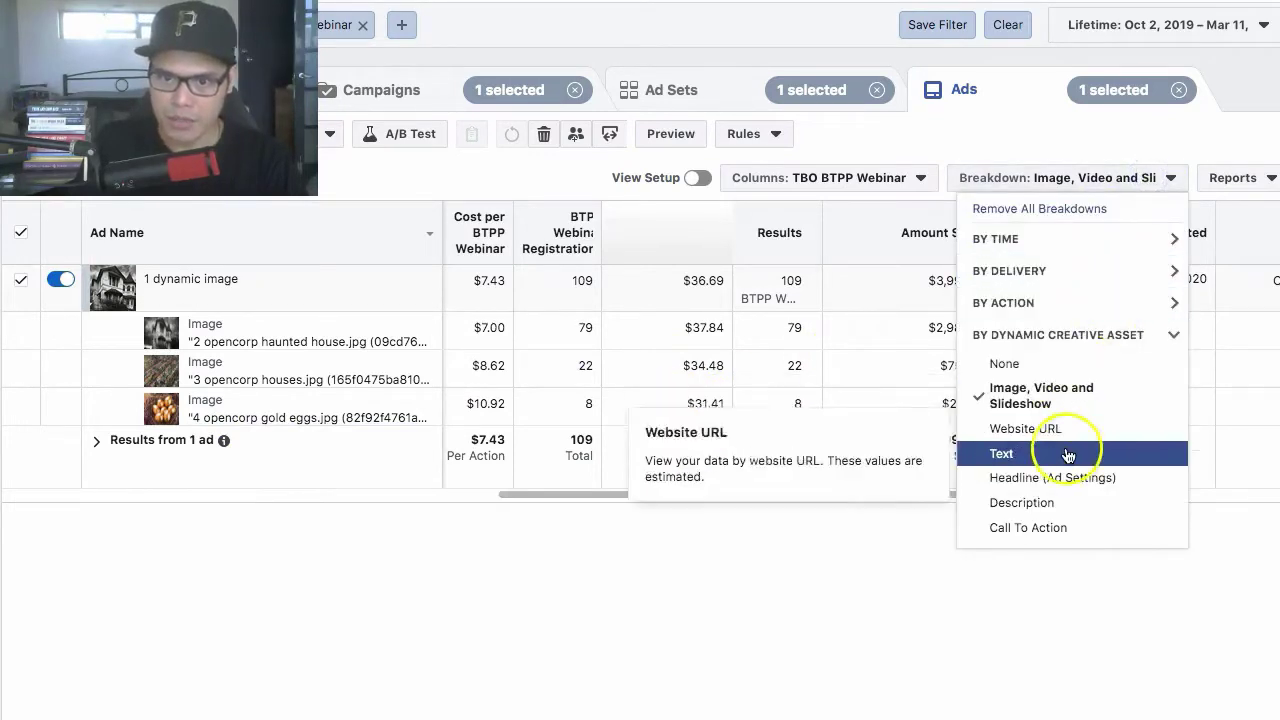
{"action": "left_click", "coordinate": [1066, 479]}
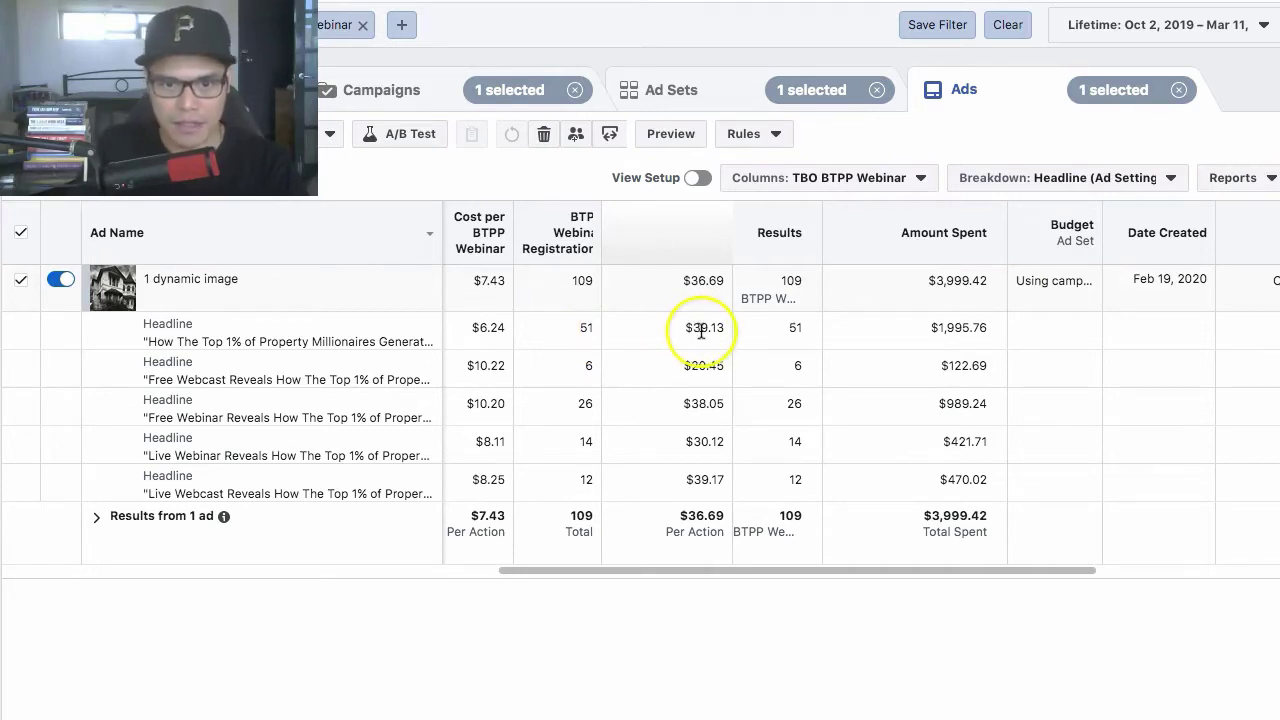
Step: Break down the "1 dynamic image" ad's results by Call To Action and examine each button's cost per registration, highlighting the Sign Up figure
{"action": "left_click", "coordinate": [1120, 182]}
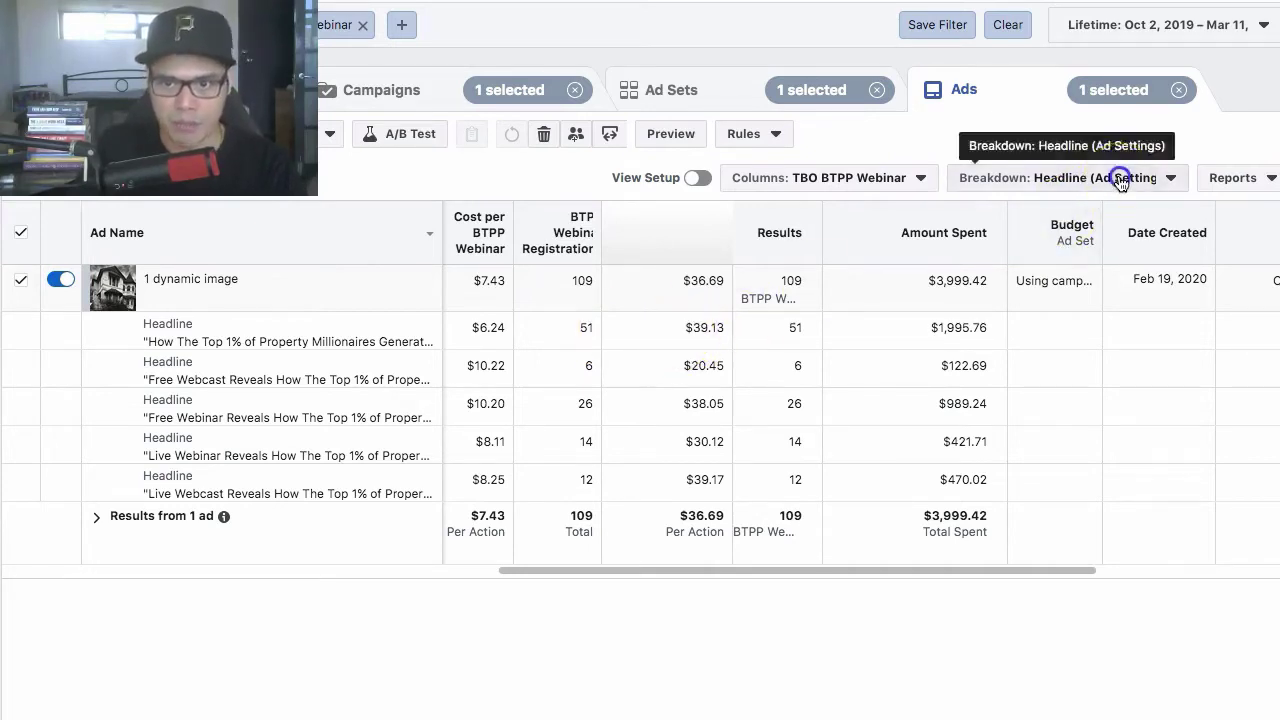
{"action": "left_click", "coordinate": [1095, 510]}
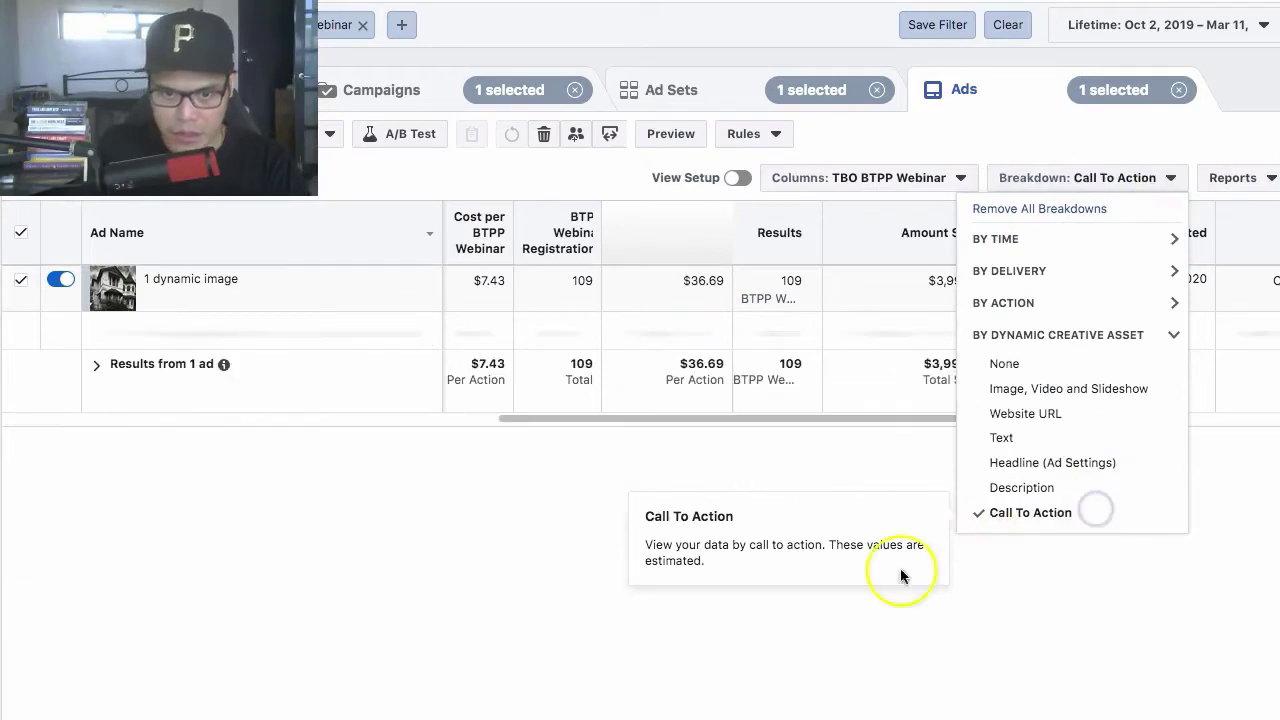
{"action": "left_click", "coordinate": [812, 563]}
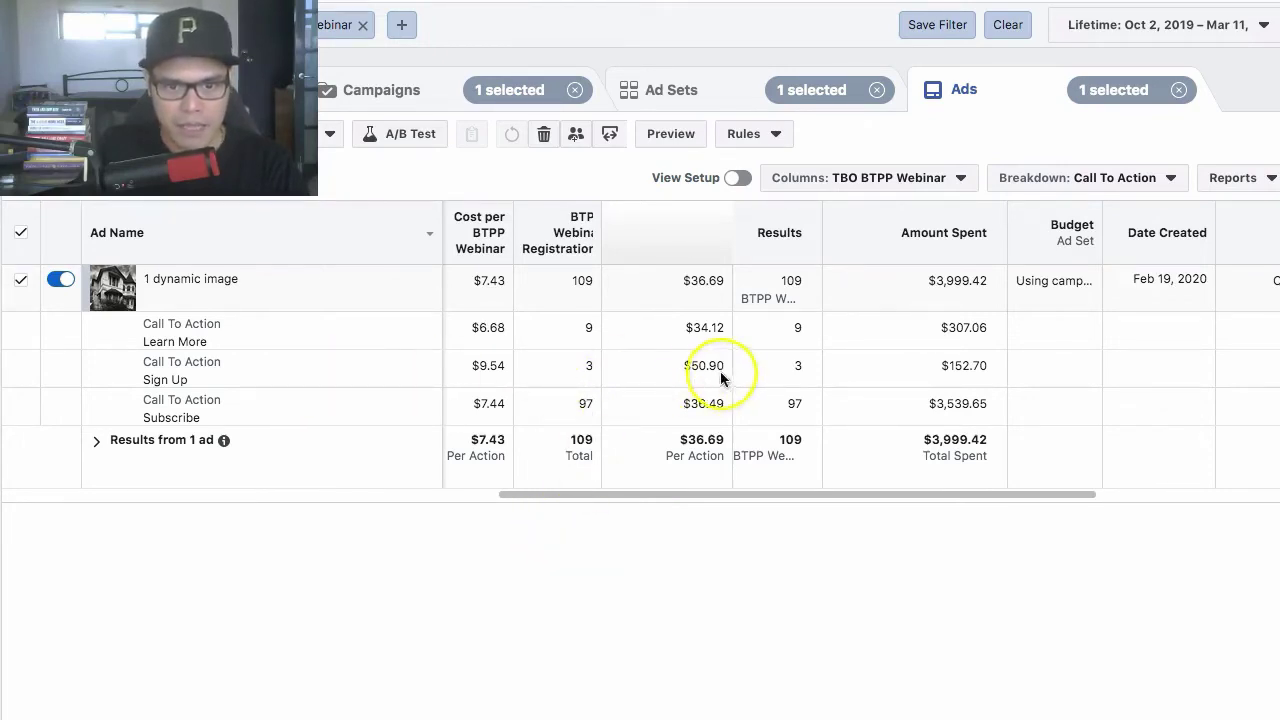
{"action": "left_click_drag", "start_coordinate": [684, 365], "coordinate": [730, 365]}
{"action": "left_click", "coordinate": [681, 536]}
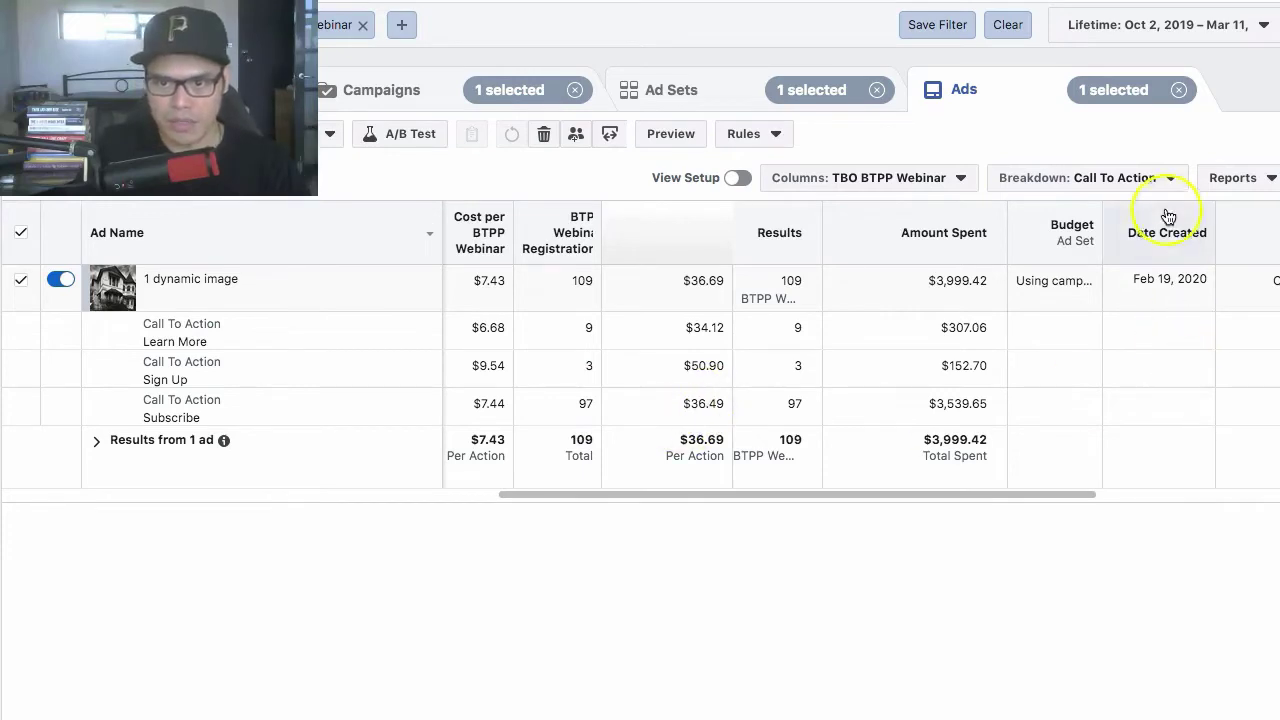
Step: Remove all breakdowns, return to the campaign list and deselect the "TBO | 1 TOF | Webinar | Conversions | CBO | Dynamic" campaign
{"action": "left_click", "coordinate": [1160, 177]}
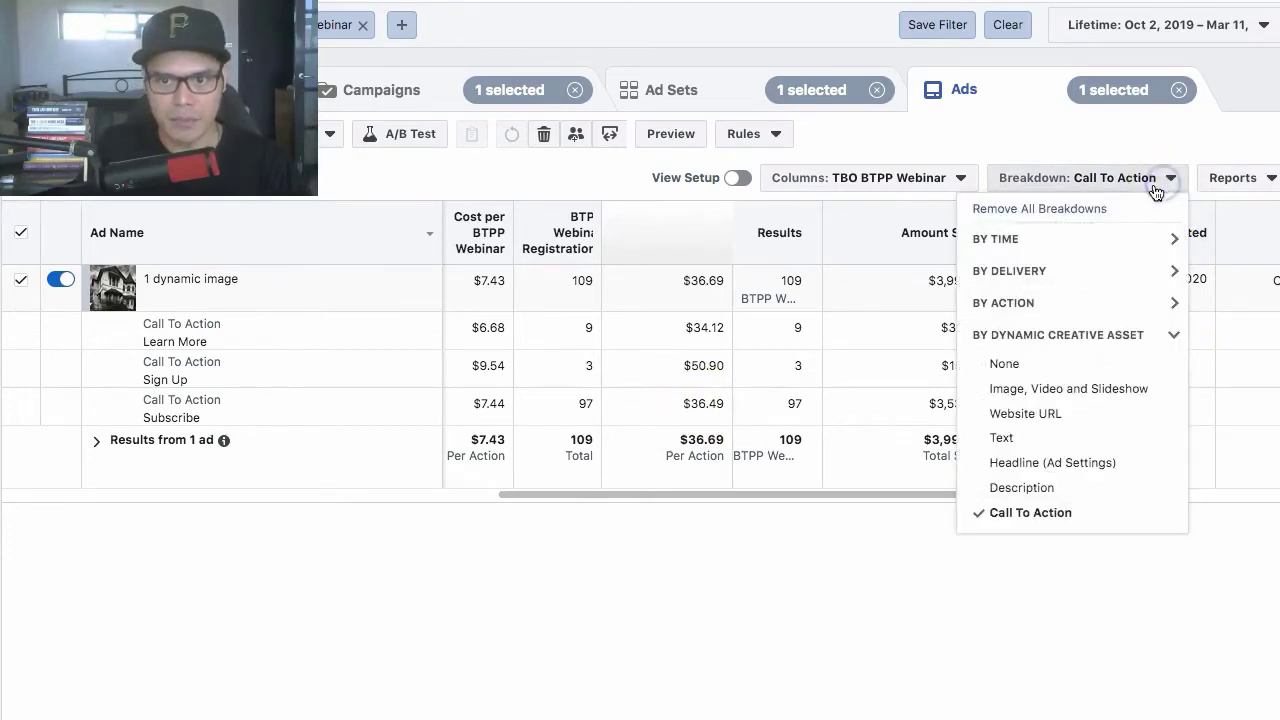
{"action": "left_click", "coordinate": [1000, 208]}
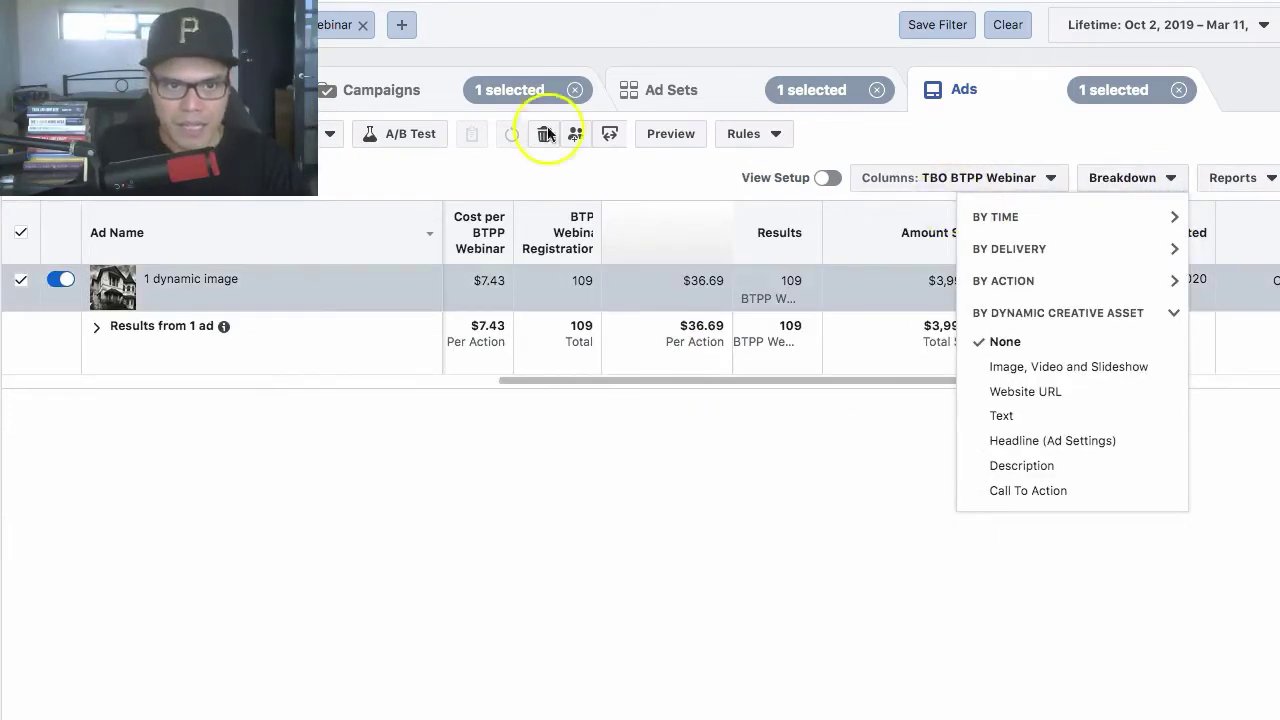
{"action": "left_click", "coordinate": [424, 92]}
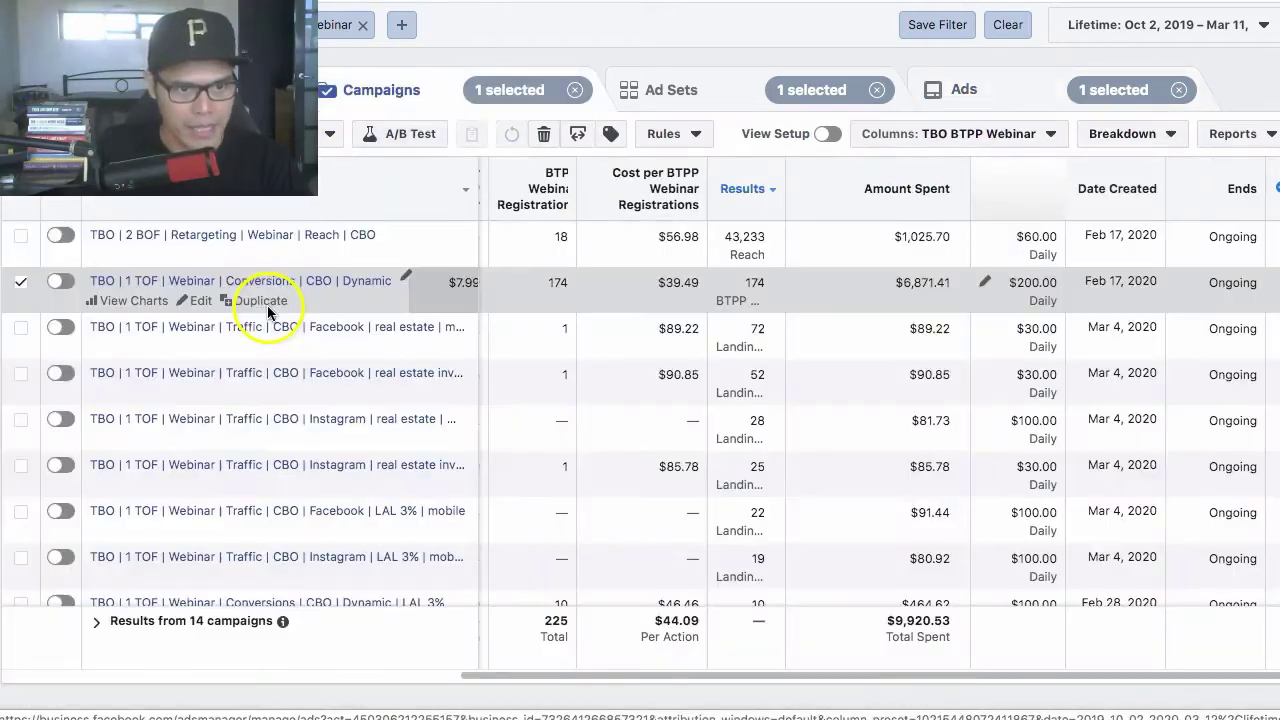
{"action": "left_click", "coordinate": [21, 285]}
Step: Switch to the text notes, highlight the bottom of funnel Reach campaign line, and return to the ads manager
{"action": "key", "text": "super+Tab"}
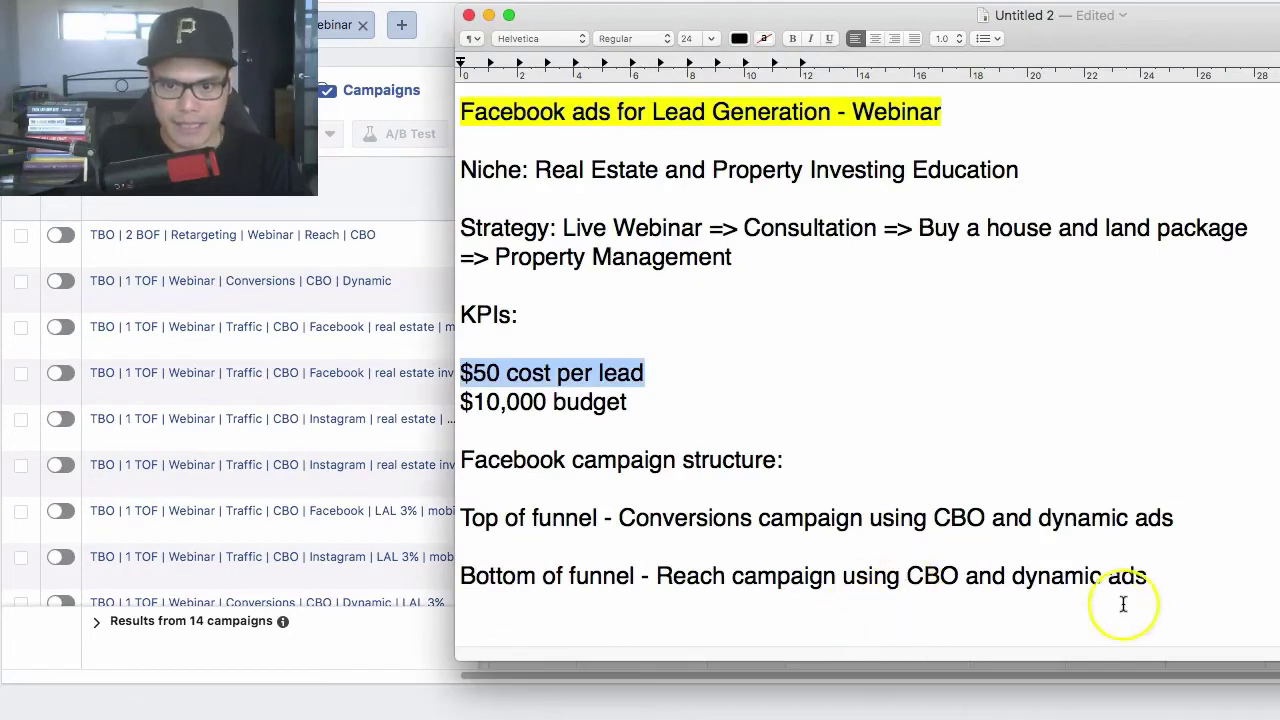
{"action": "left_click_drag", "start_coordinate": [1148, 577], "coordinate": [478, 577]}
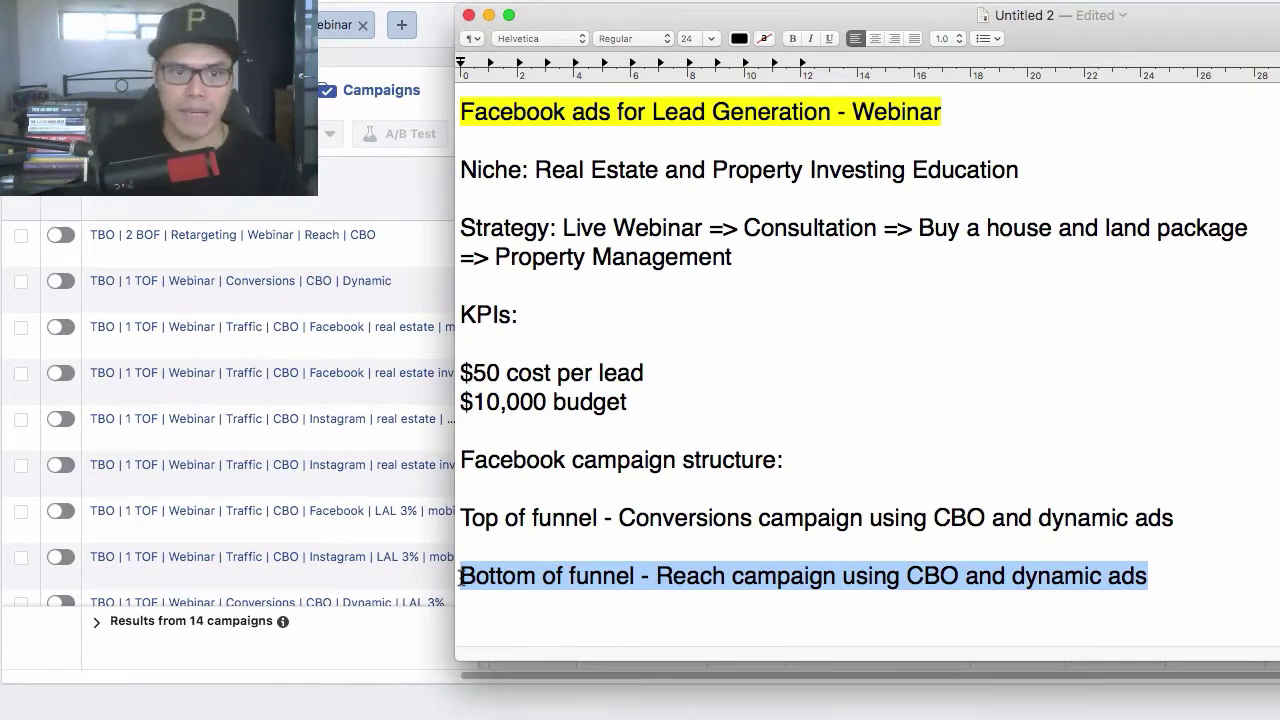
{"action": "left_click", "coordinate": [400, 184]}
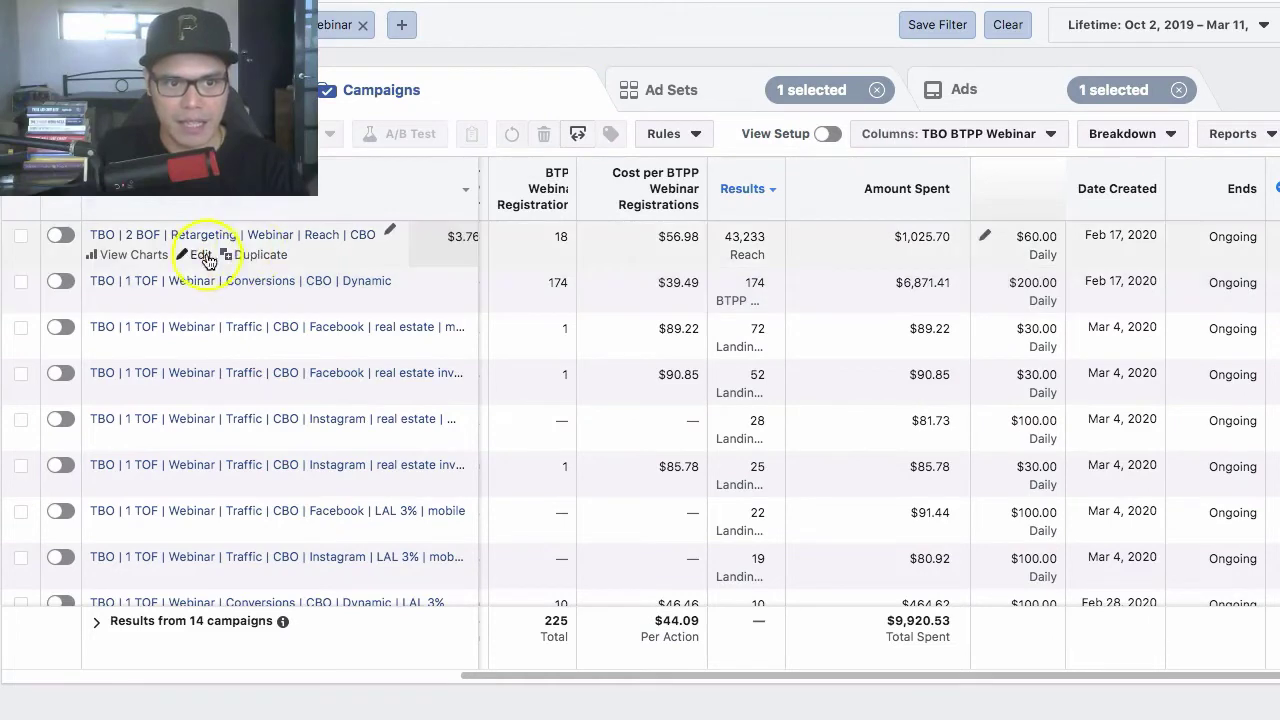
Step: Open the "TBO | 2 BOF | Retargeting | Webinar | Reach | CBO" campaign for editing, examine its objective and budget optimization settings, and close it
{"action": "left_click", "coordinate": [197, 256]}
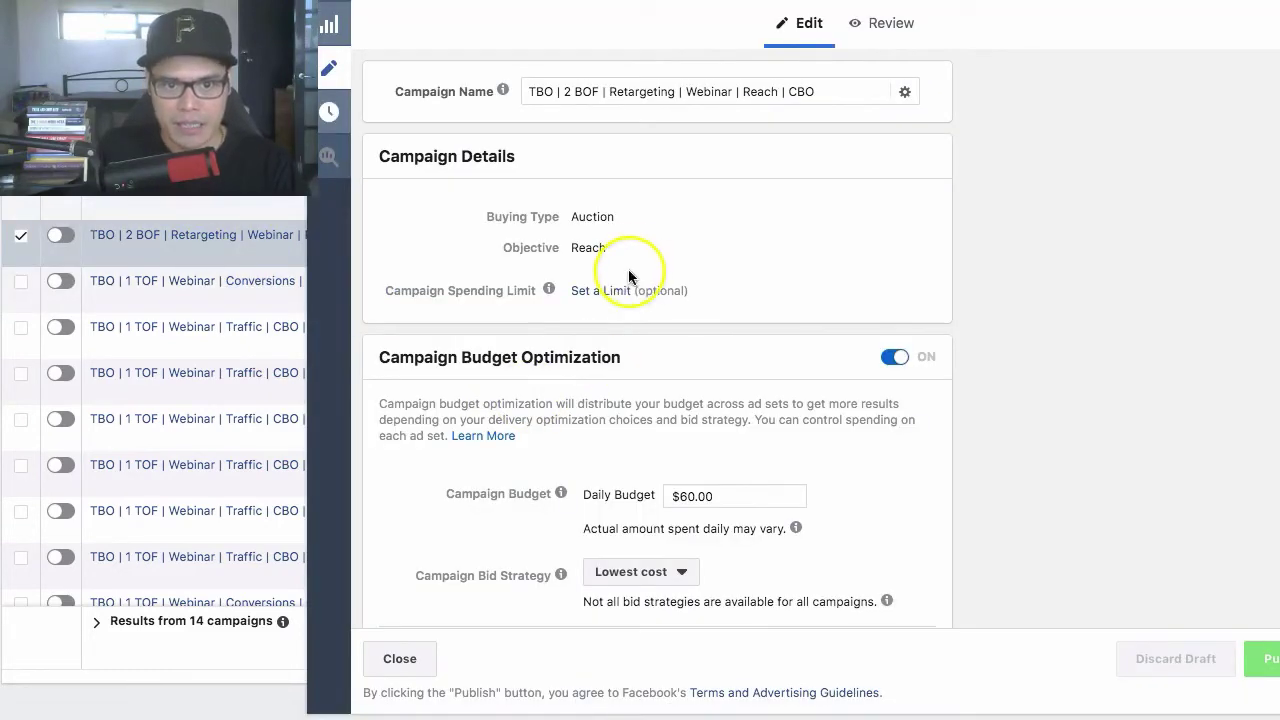
{"action": "left_click_drag", "start_coordinate": [607, 250], "coordinate": [505, 250]}
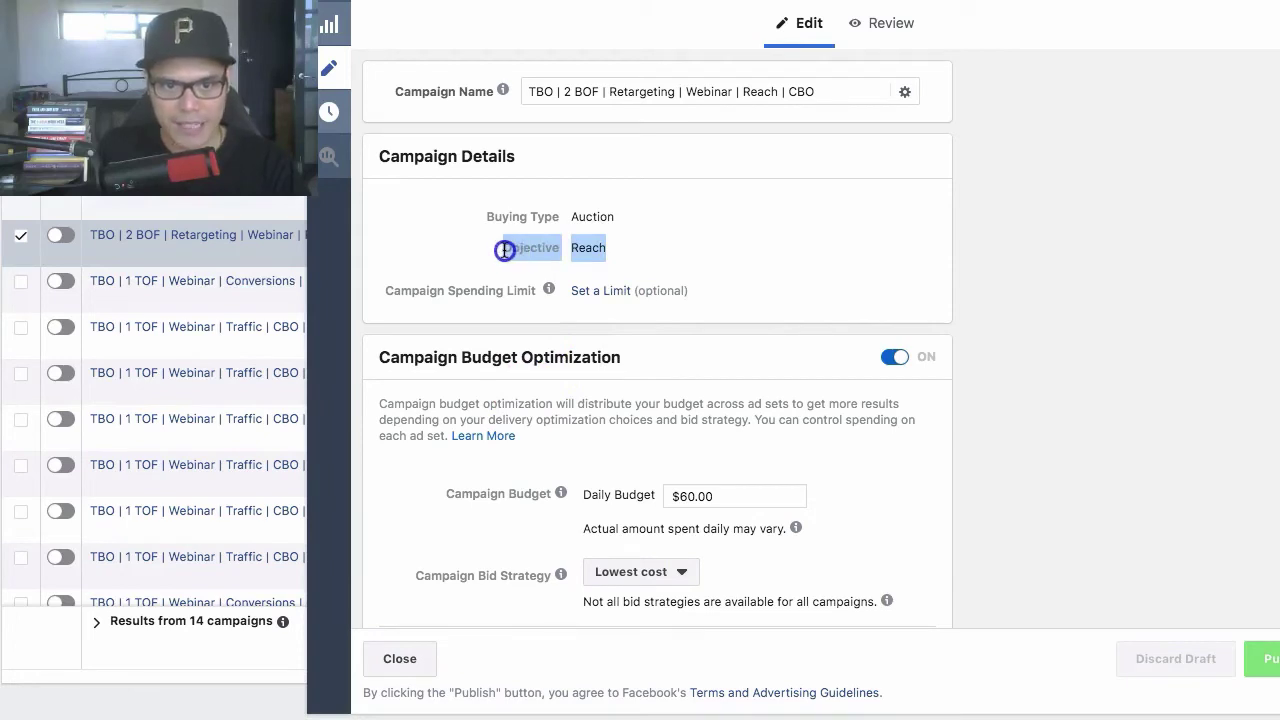
{"action": "left_click", "coordinate": [710, 246]}
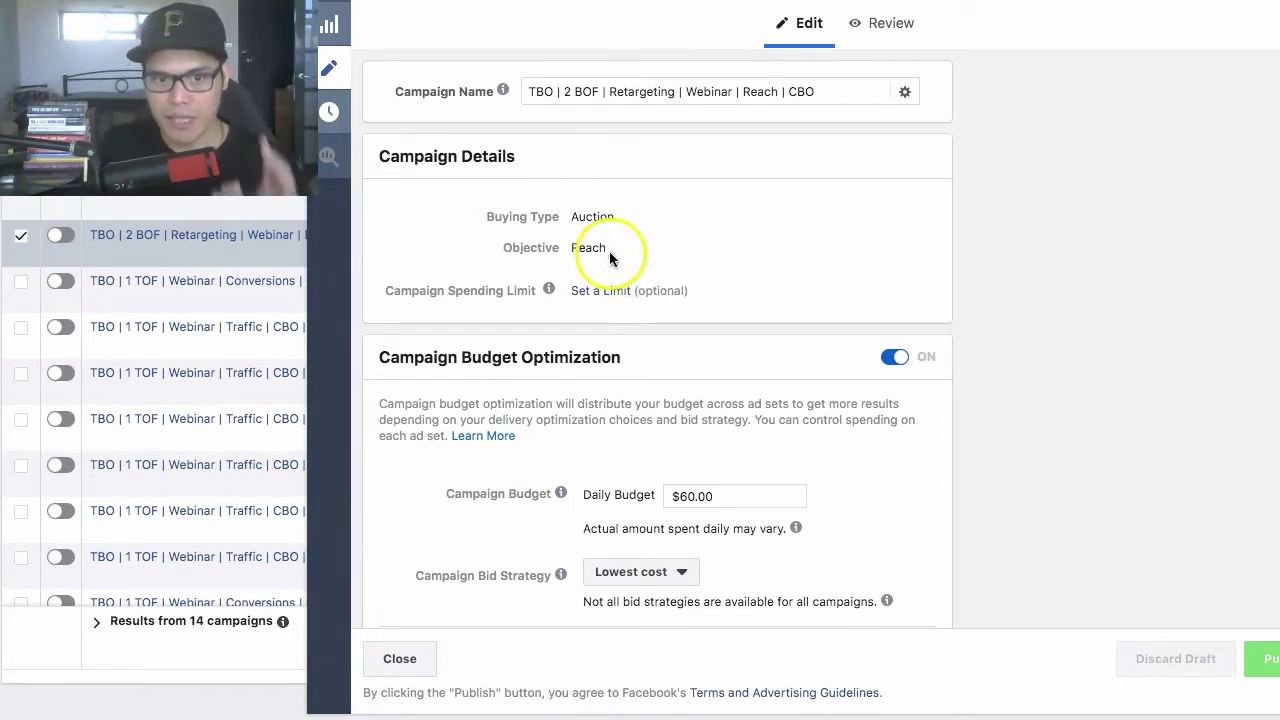
{"action": "left_click", "coordinate": [610, 252]}
{"action": "double_click", "coordinate": [590, 248]}
{"action": "left_click", "coordinate": [684, 251]}
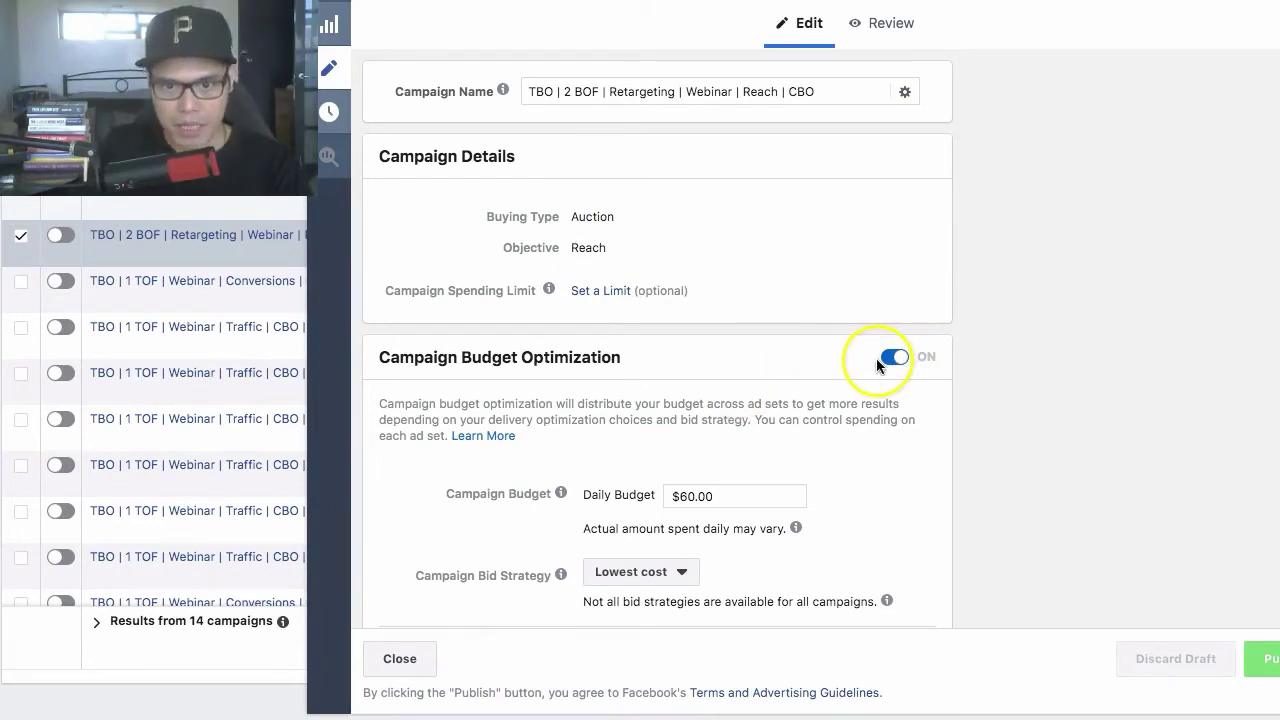
{"action": "scroll", "coordinate": [814, 360], "scroll_direction": "down", "scroll_amount": 1}
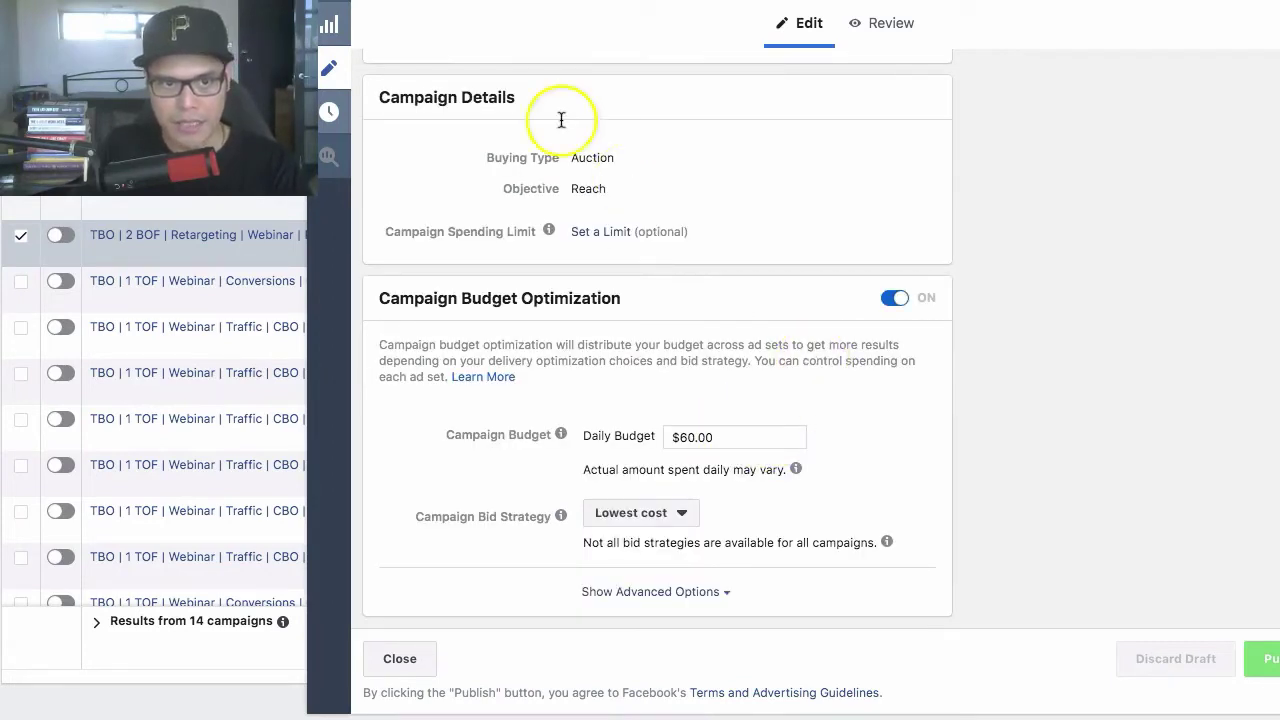
{"action": "key", "text": "Escape"}
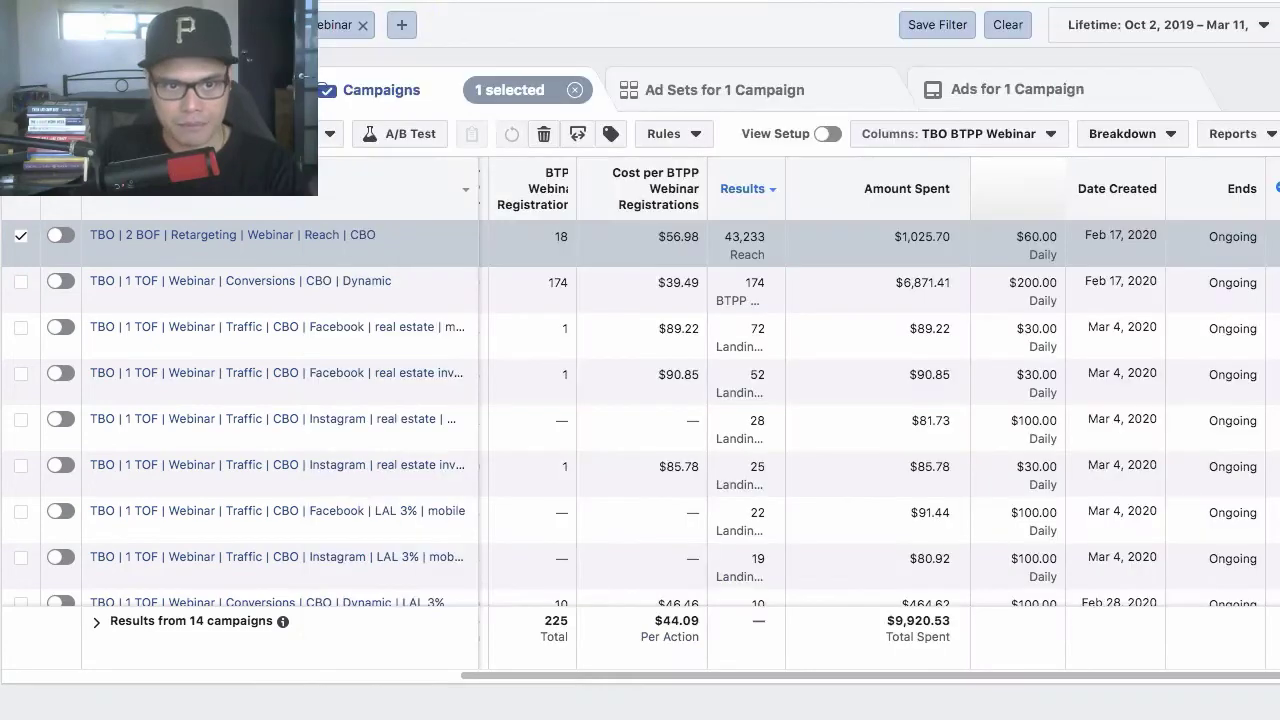
Step: Open the retargeting campaign's ad sets and examine their registrations, cost per registration and amount spent
{"action": "left_click", "coordinate": [251, 236]}
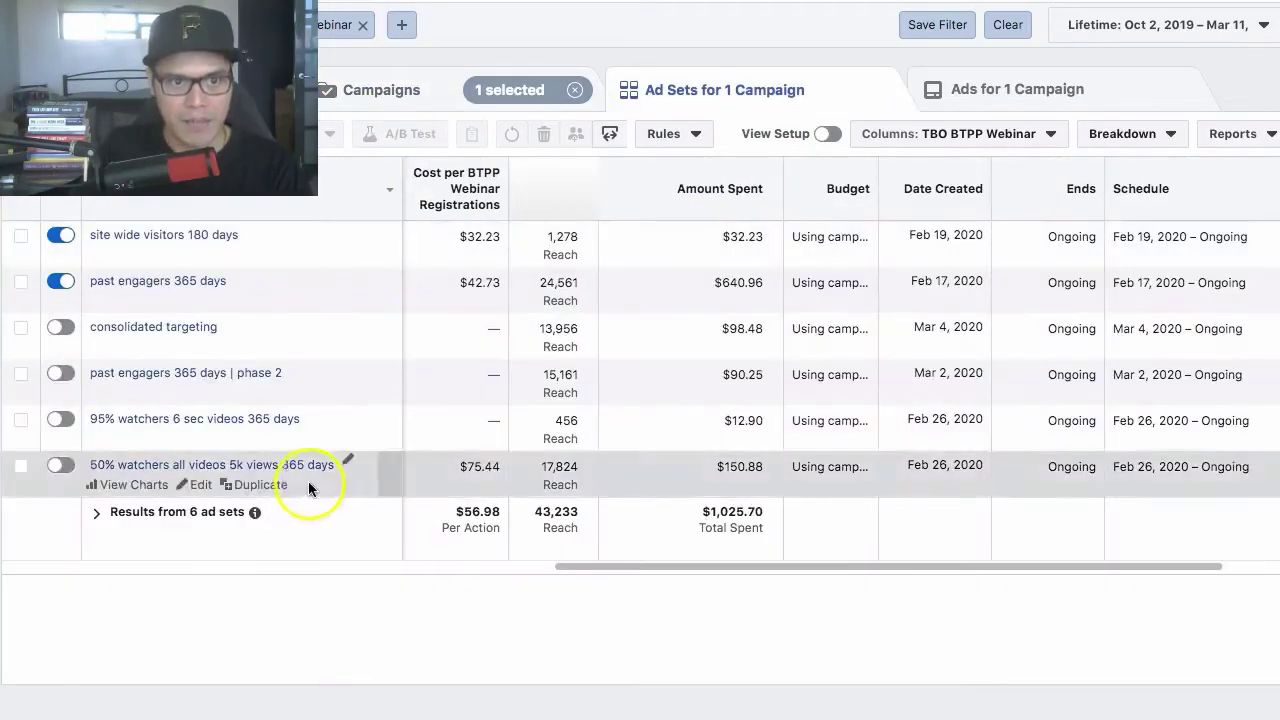
{"action": "left_click_drag", "start_coordinate": [616, 566], "coordinate": [501, 570]}
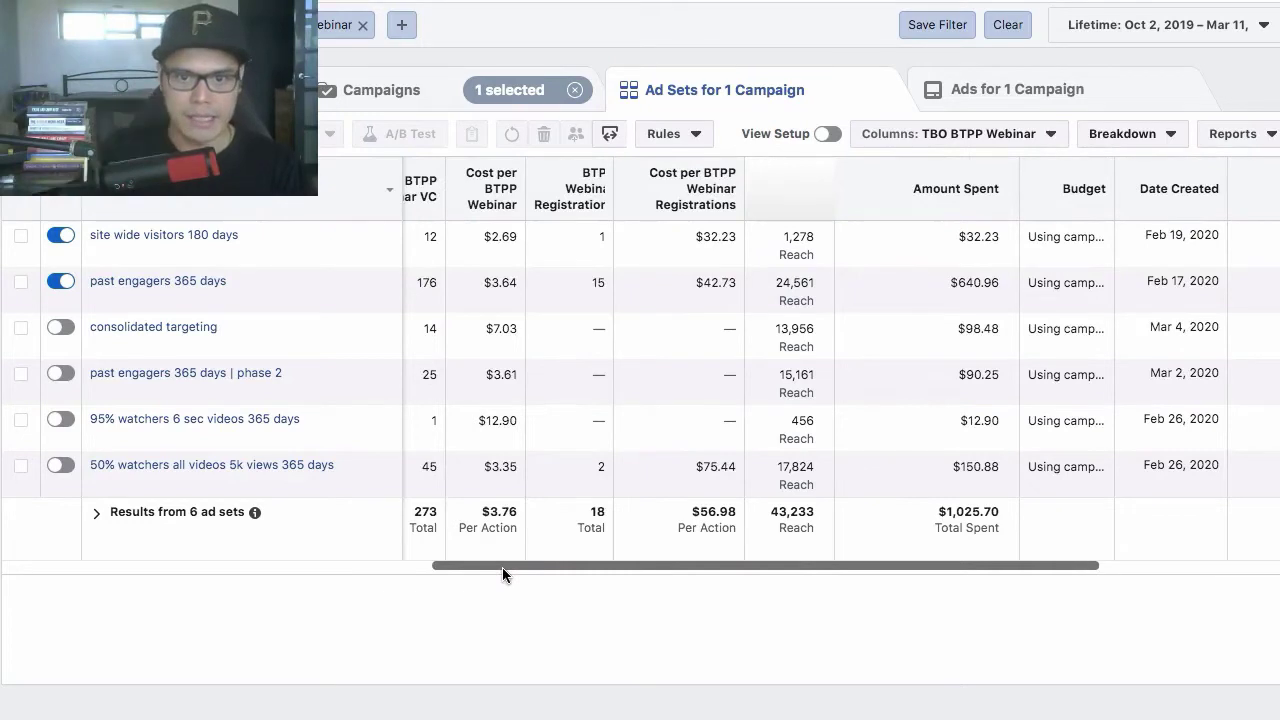
{"action": "left_click", "coordinate": [441, 565]}
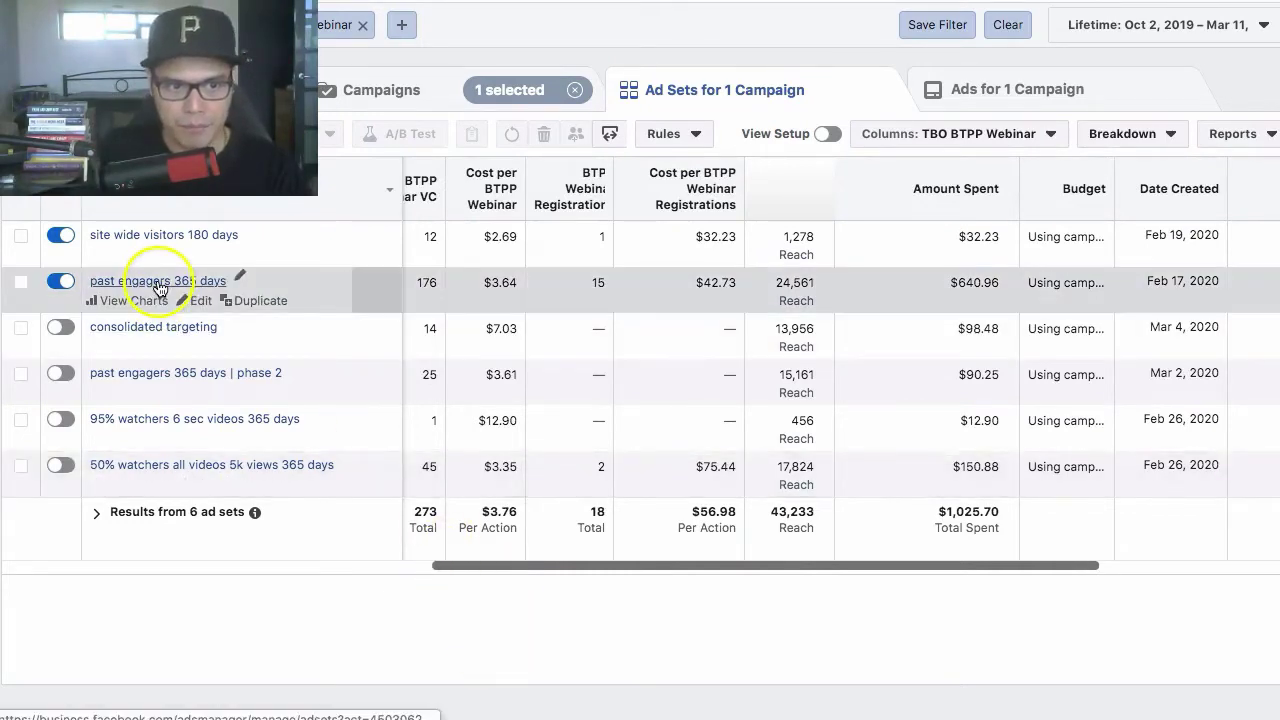
{"action": "left_click", "coordinate": [172, 283]}
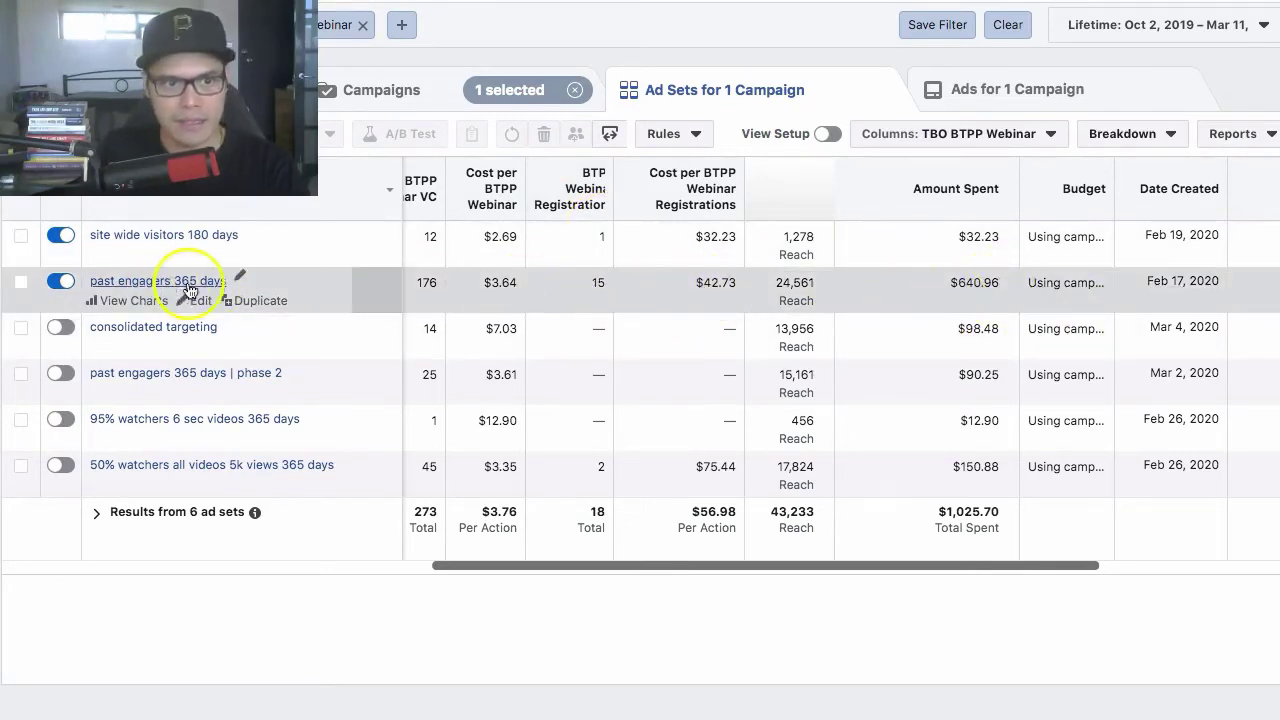
Step: Highlight "dynamic ads" in the bottom of funnel line of the text notes and return to the ad sets
{"action": "key", "text": "super+Tab"}
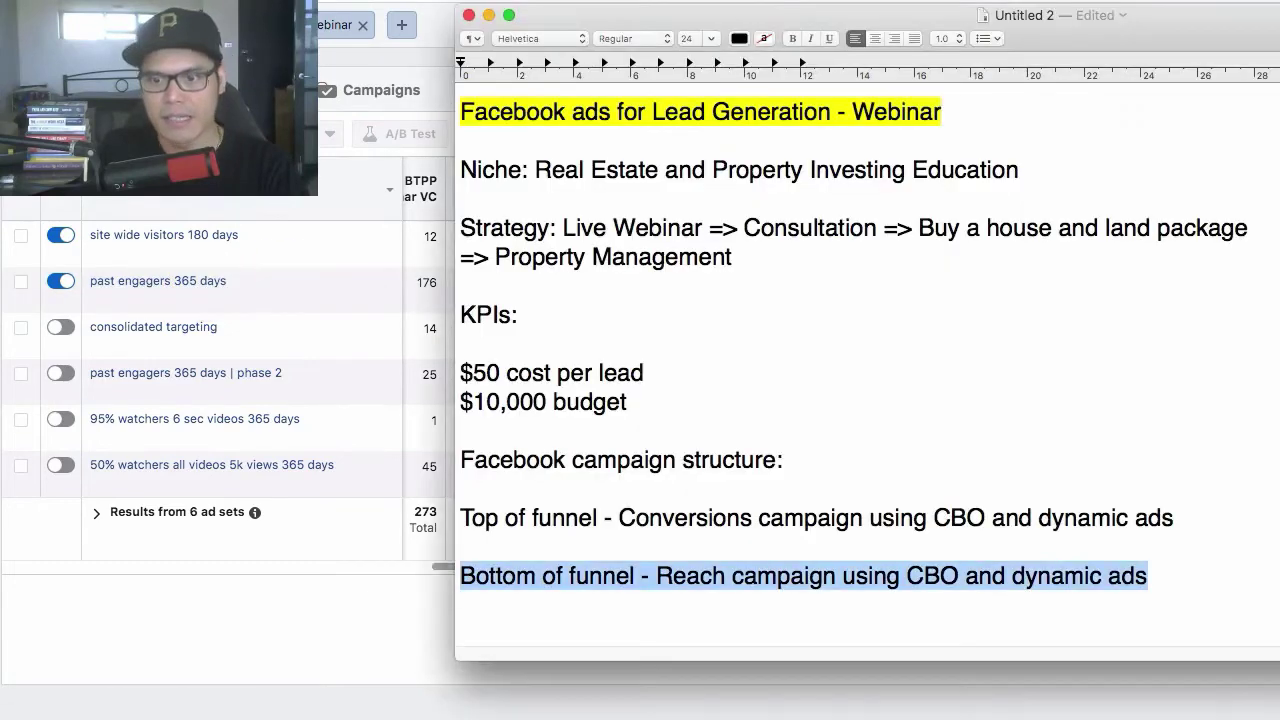
{"action": "left_click", "coordinate": [1071, 591]}
{"action": "left_click_drag", "start_coordinate": [1194, 577], "coordinate": [1003, 577]}
{"action": "left_click", "coordinate": [298, 642]}
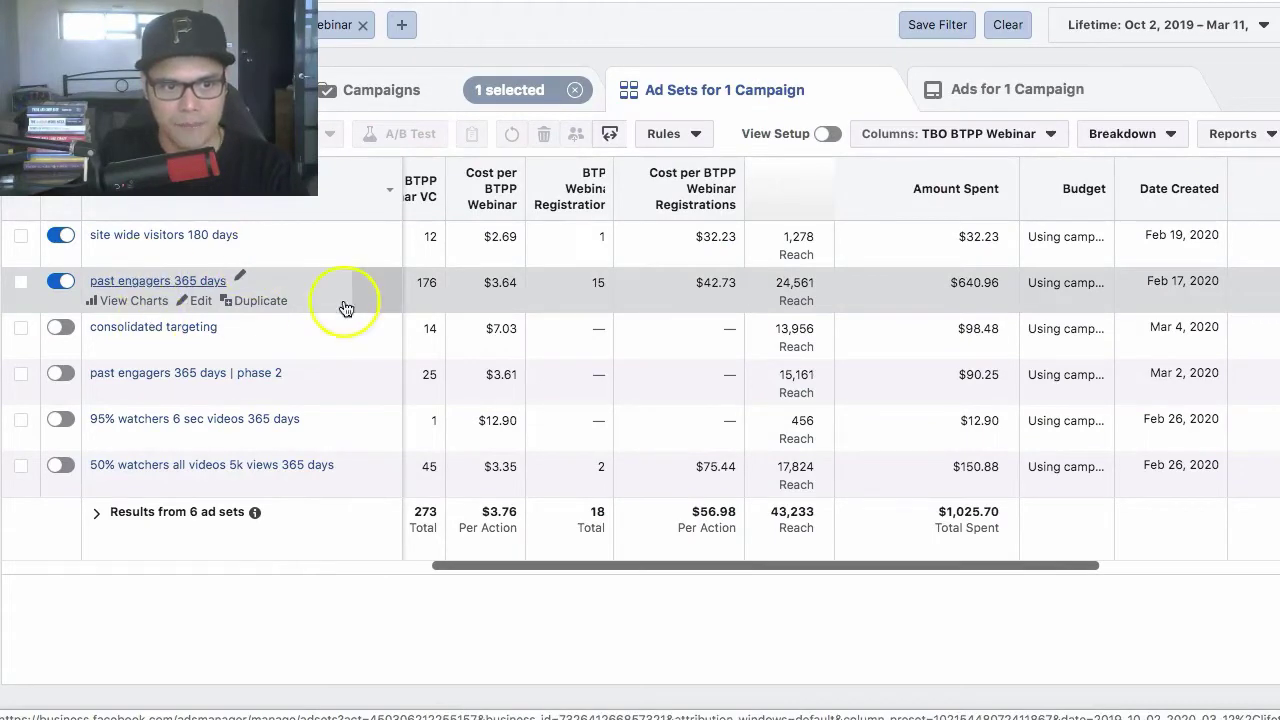
Step: Open the "past engagers 365 days" ad set's ad, break down its results by Image, Video and Slideshow, and examine each image's performance
{"action": "left_click", "coordinate": [179, 281]}
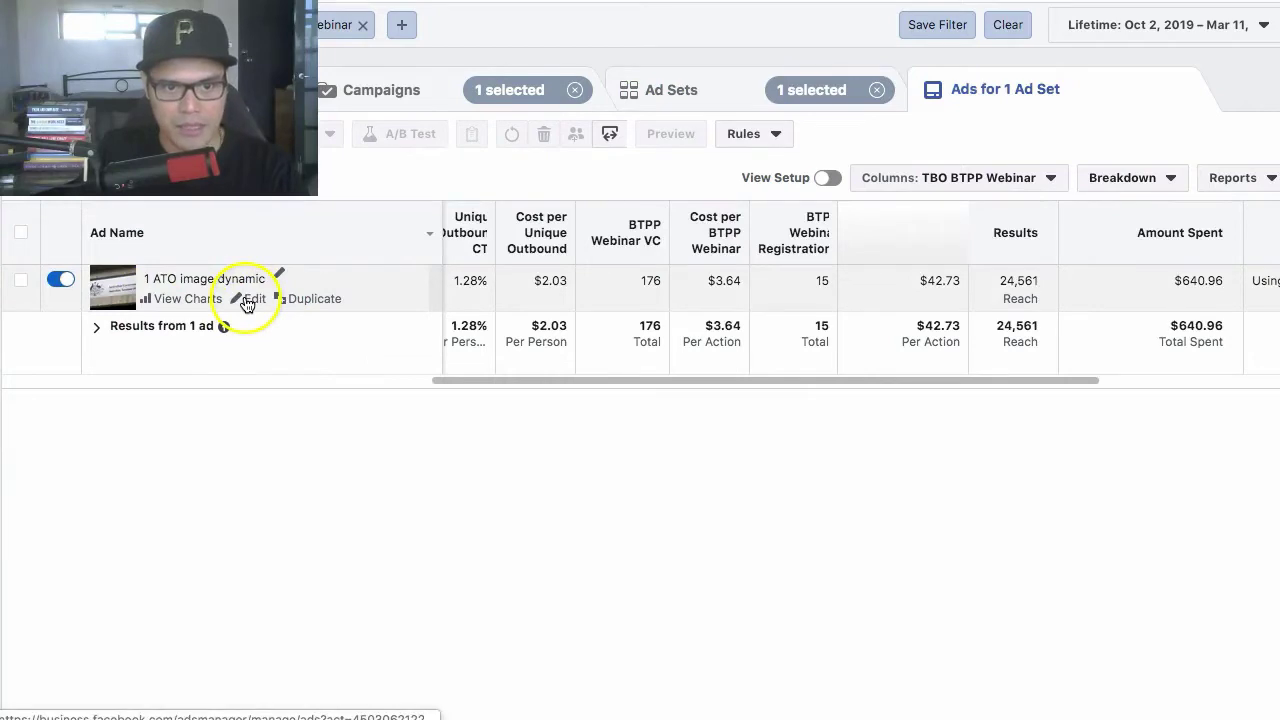
{"action": "left_click", "coordinate": [1140, 180]}
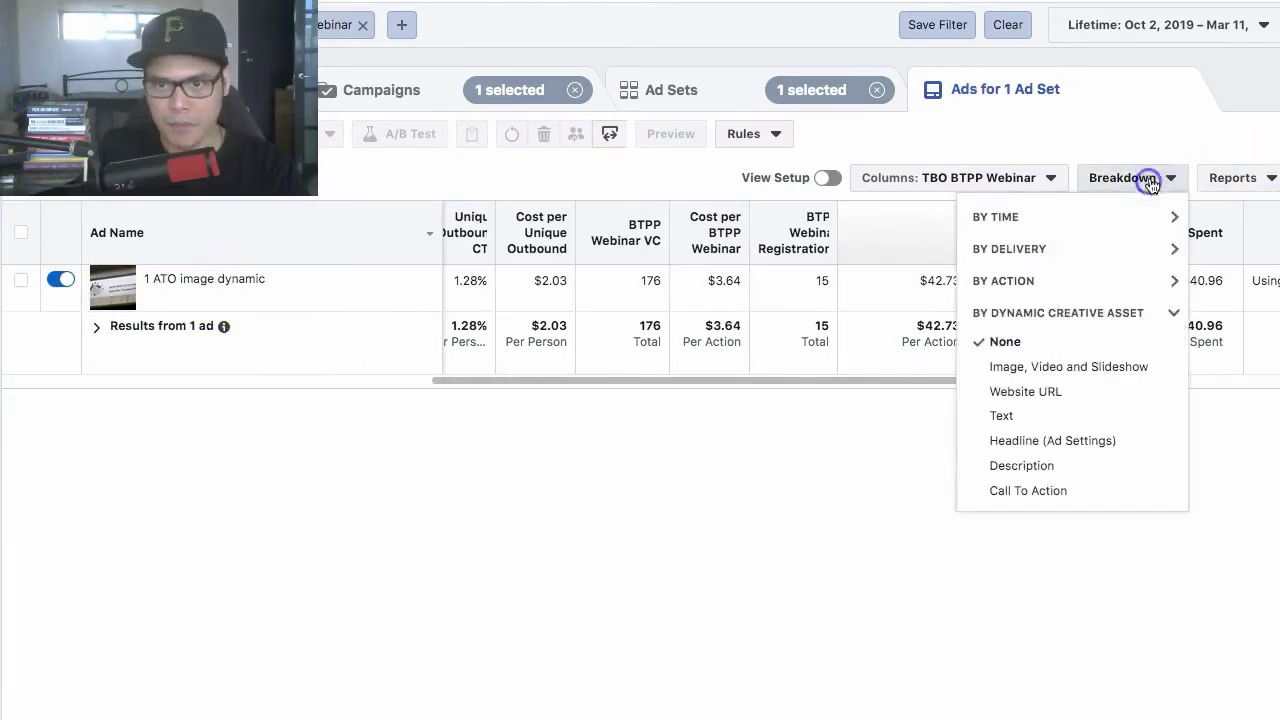
{"action": "left_click", "coordinate": [1083, 370]}
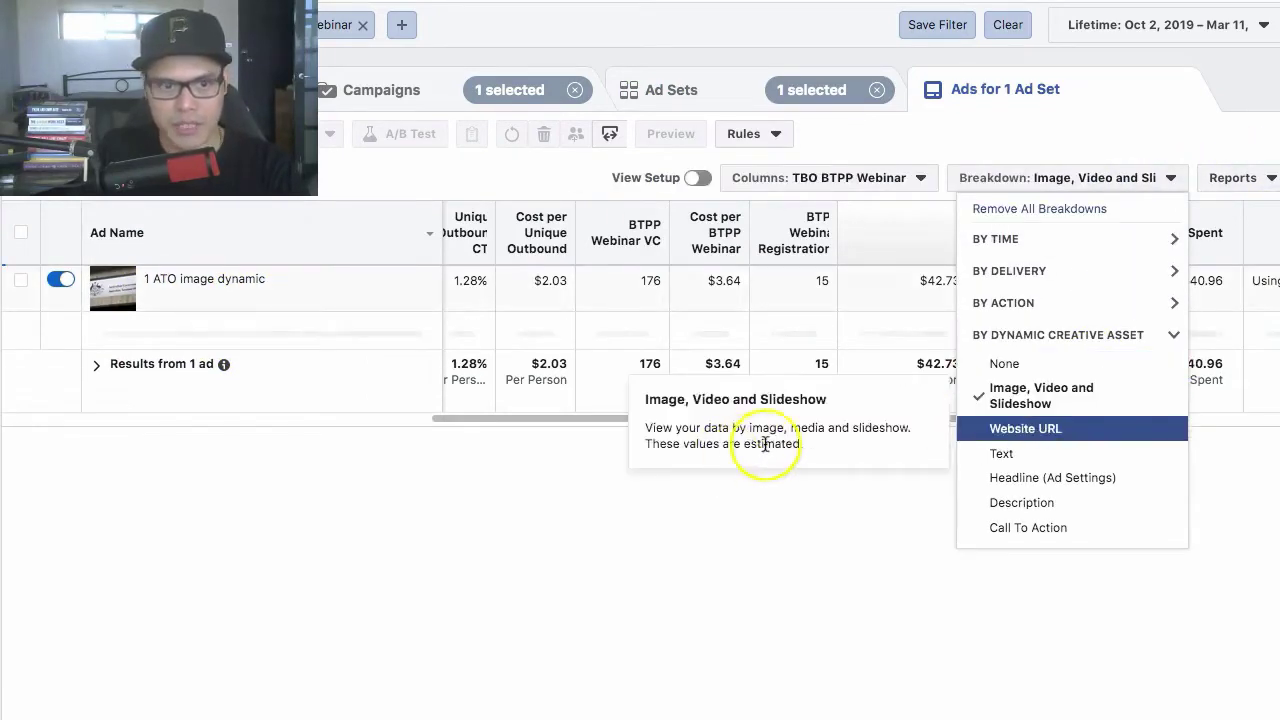
{"action": "left_click", "coordinate": [410, 605]}
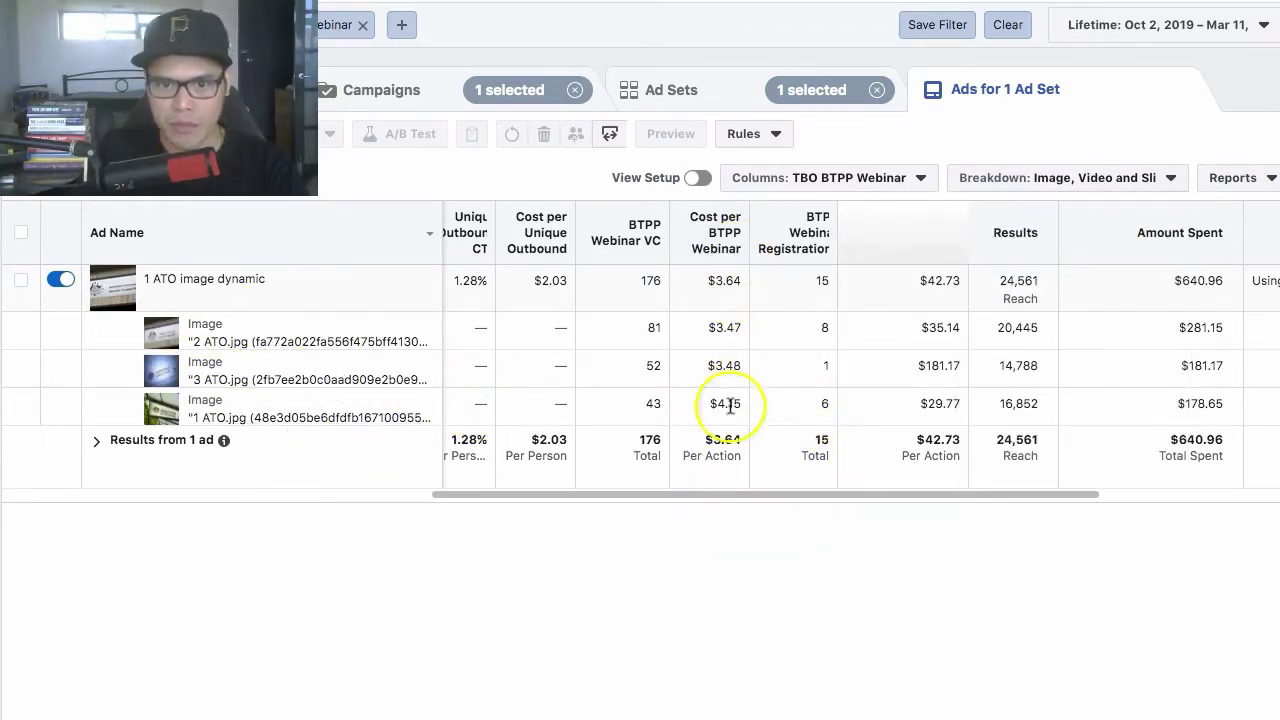
{"action": "left_click_drag", "start_coordinate": [871, 493], "coordinate": [957, 493]}
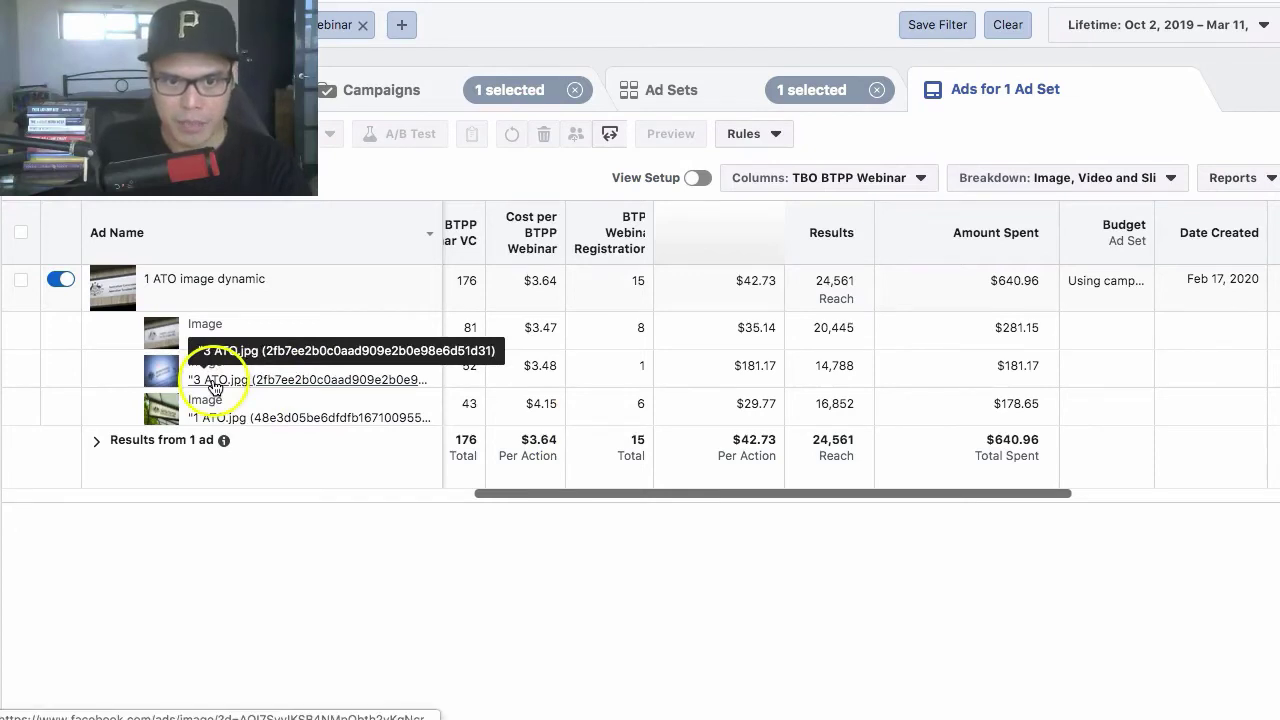
Step: Highlight the $50 cost per lead KPI in the text notes and compare the ATO images' cost per registration with it
{"action": "key", "text": "super+Tab"}
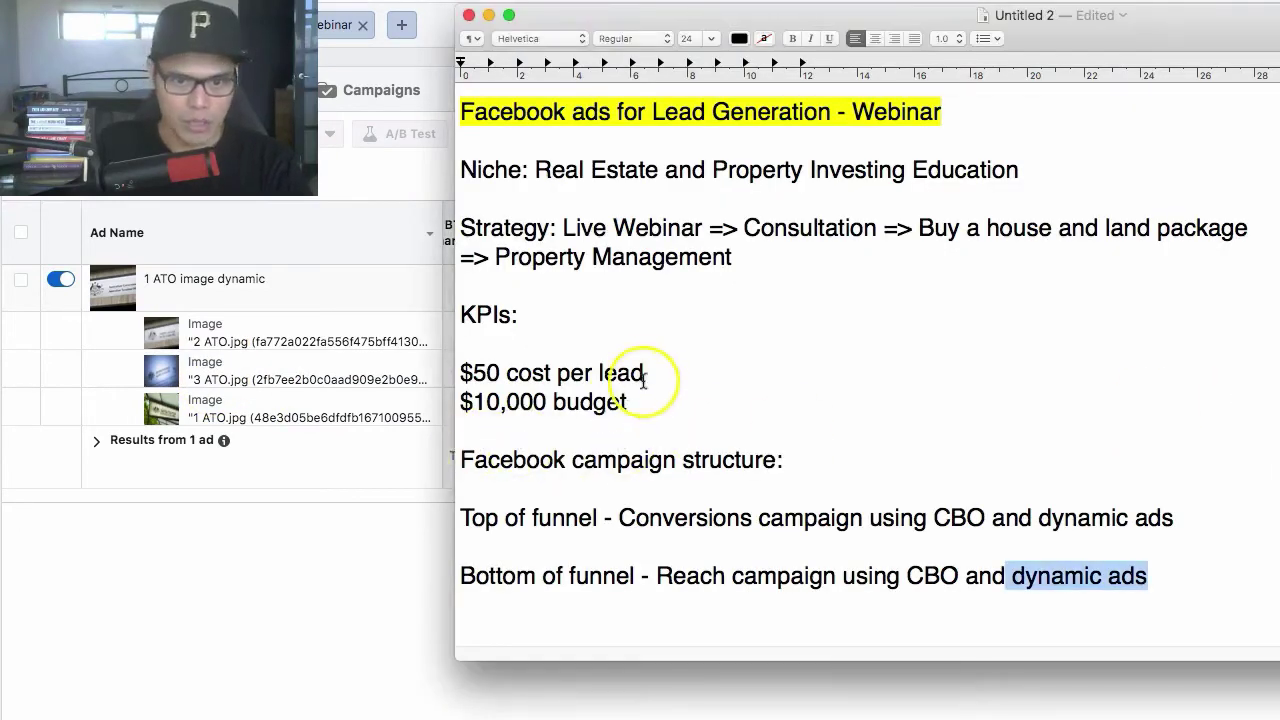
{"action": "left_click_drag", "start_coordinate": [644, 379], "coordinate": [442, 377]}
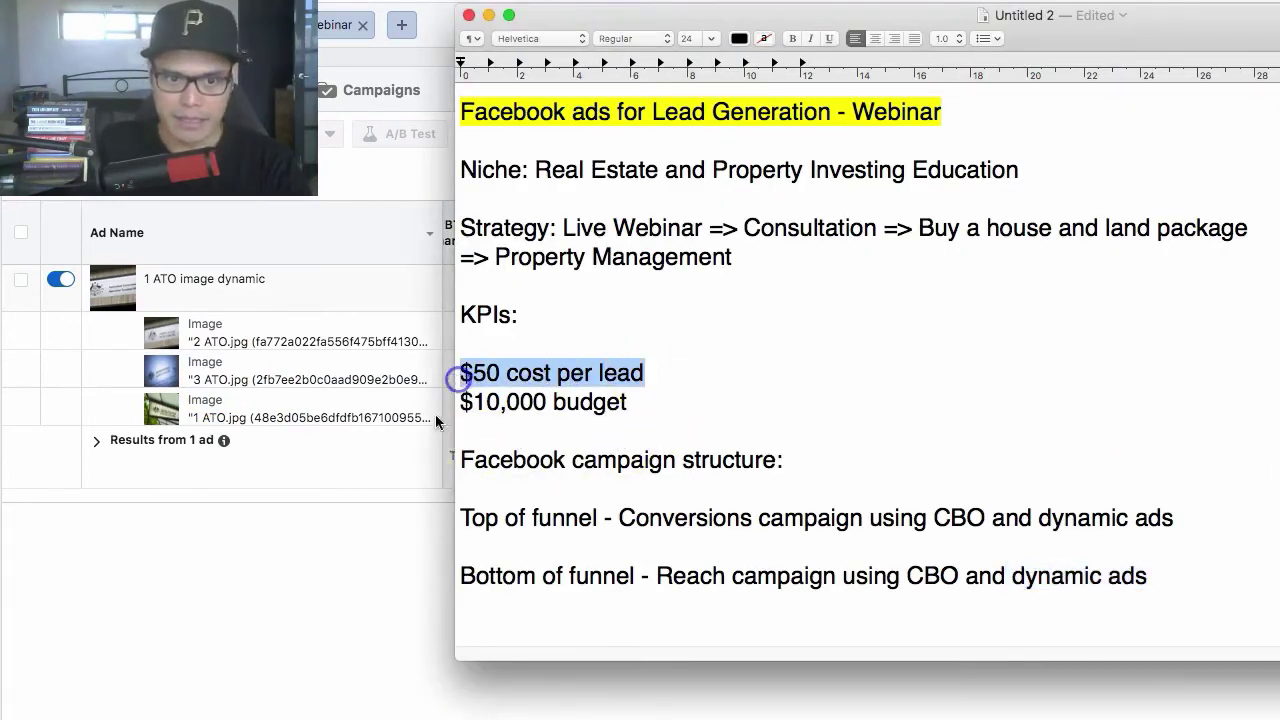
{"action": "left_click", "coordinate": [332, 601]}
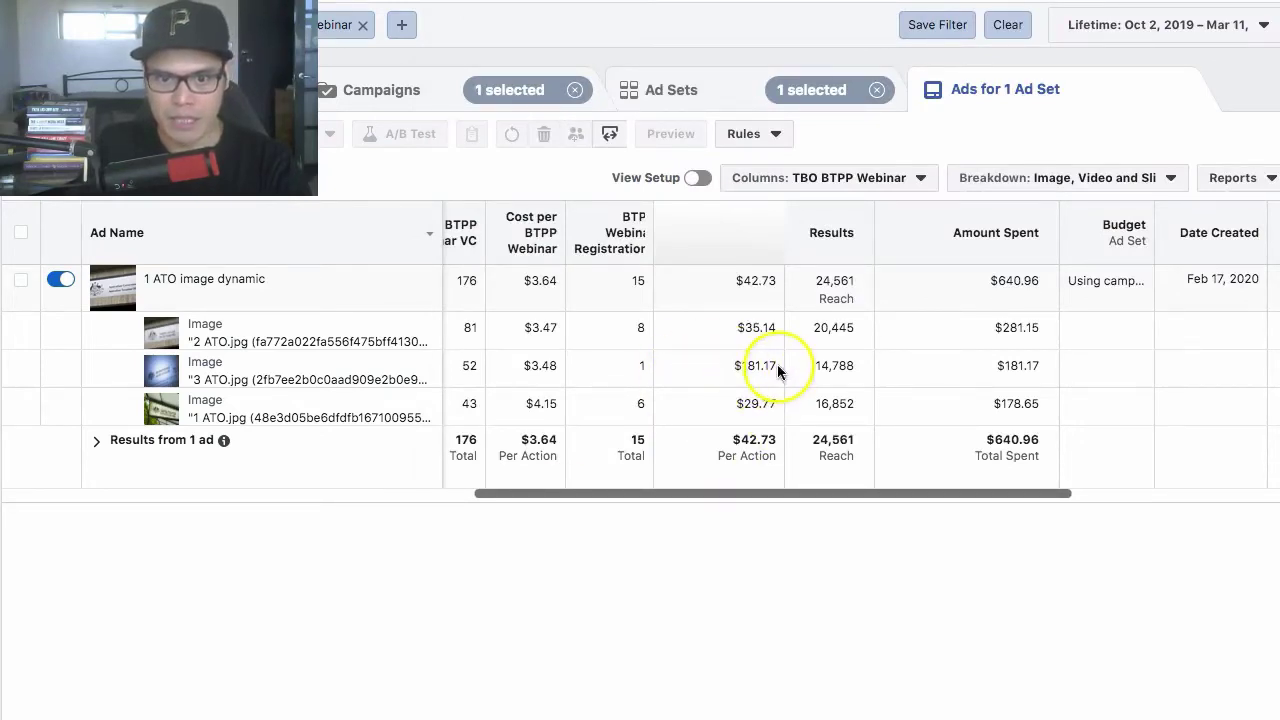
{"action": "left_click", "coordinate": [753, 365]}
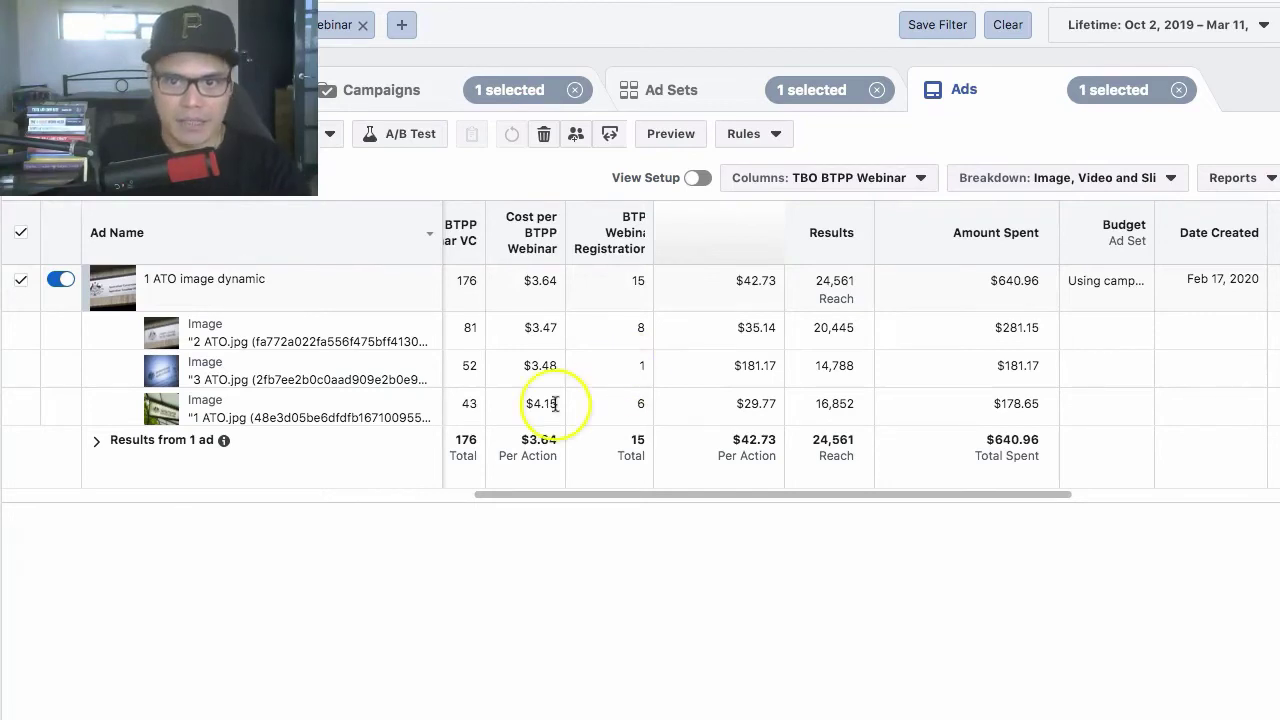
Step: Break down the ATO image dynamic ad's results by Headline (Ad Settings) and compare each headline's registrations, cost per registration and spend
{"action": "left_click", "coordinate": [1087, 180]}
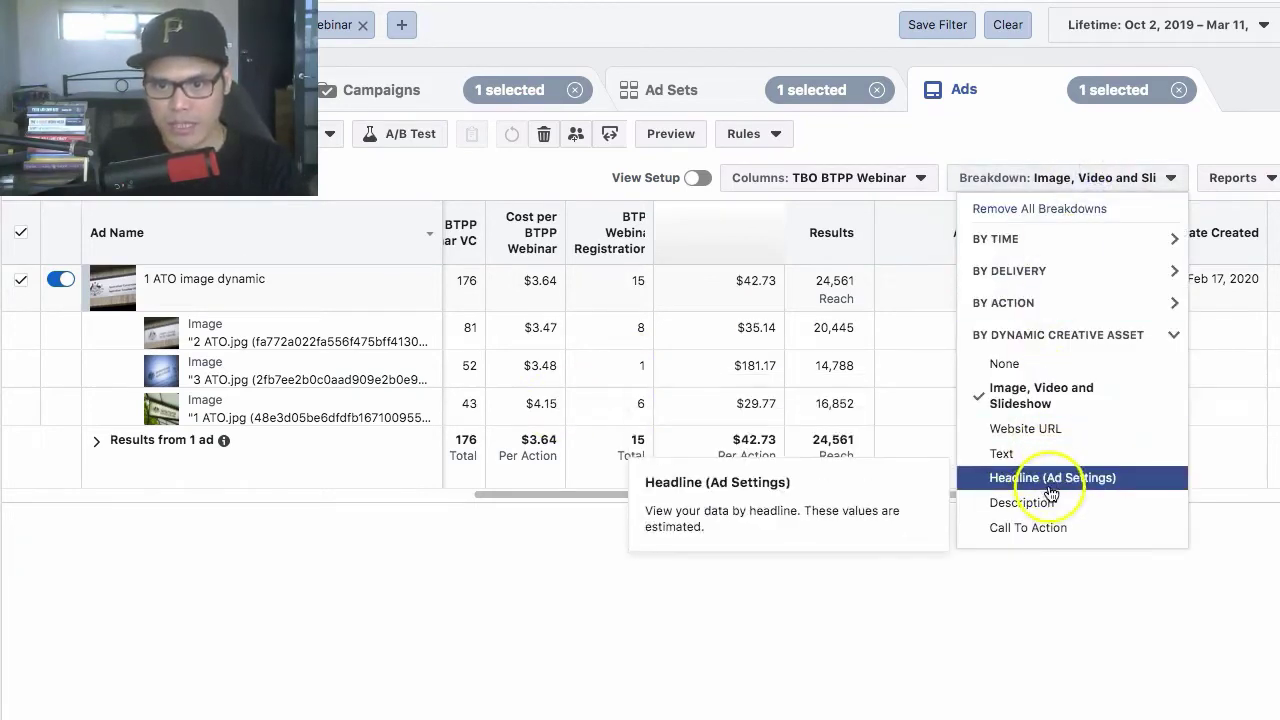
{"action": "left_click", "coordinate": [1048, 468]}
{"action": "left_click", "coordinate": [634, 588]}
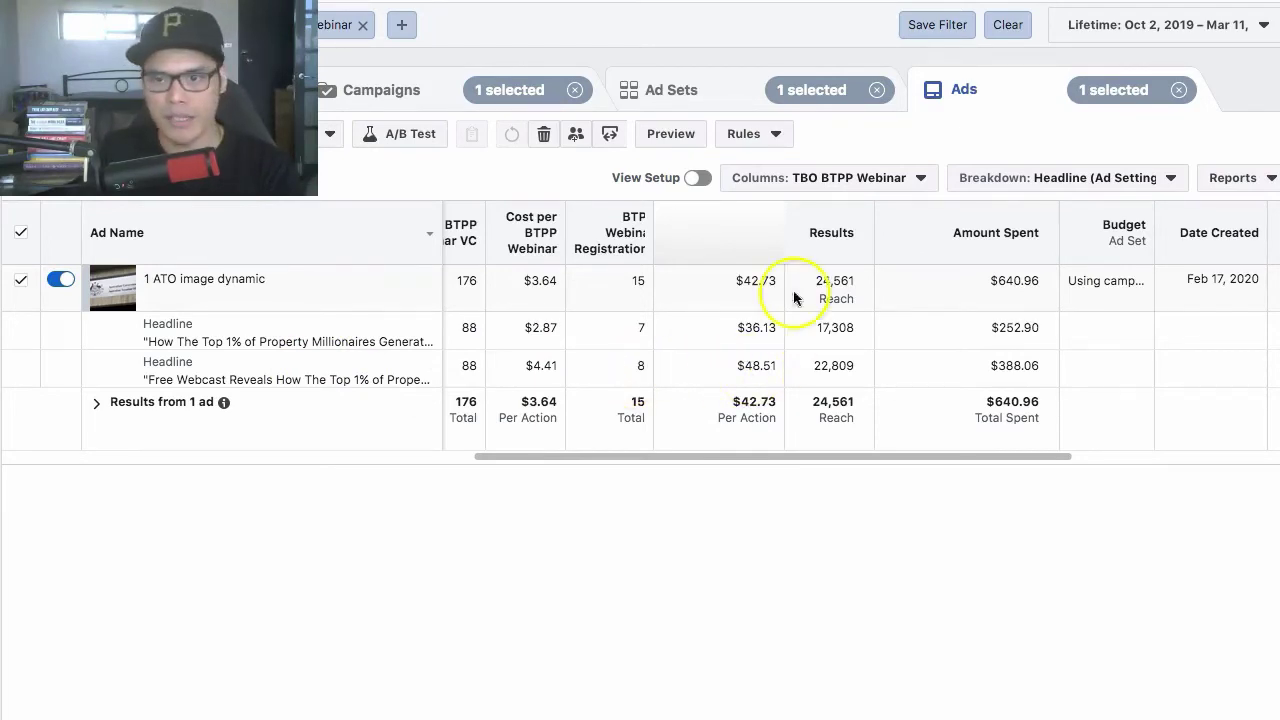
Step: Break down the ATO image dynamic ad's results by Call To Action and compare the Learn More, Sign Up and Subscribe variants
{"action": "left_click", "coordinate": [1057, 176]}
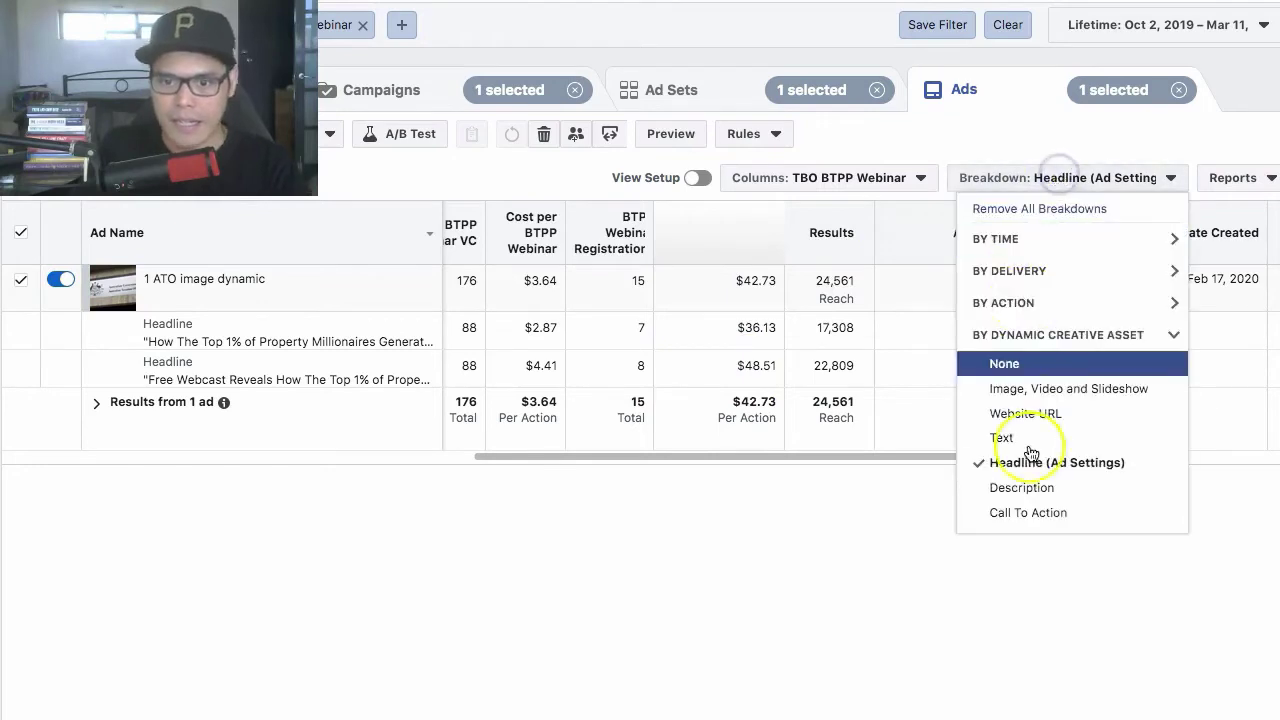
{"action": "left_click", "coordinate": [1033, 513]}
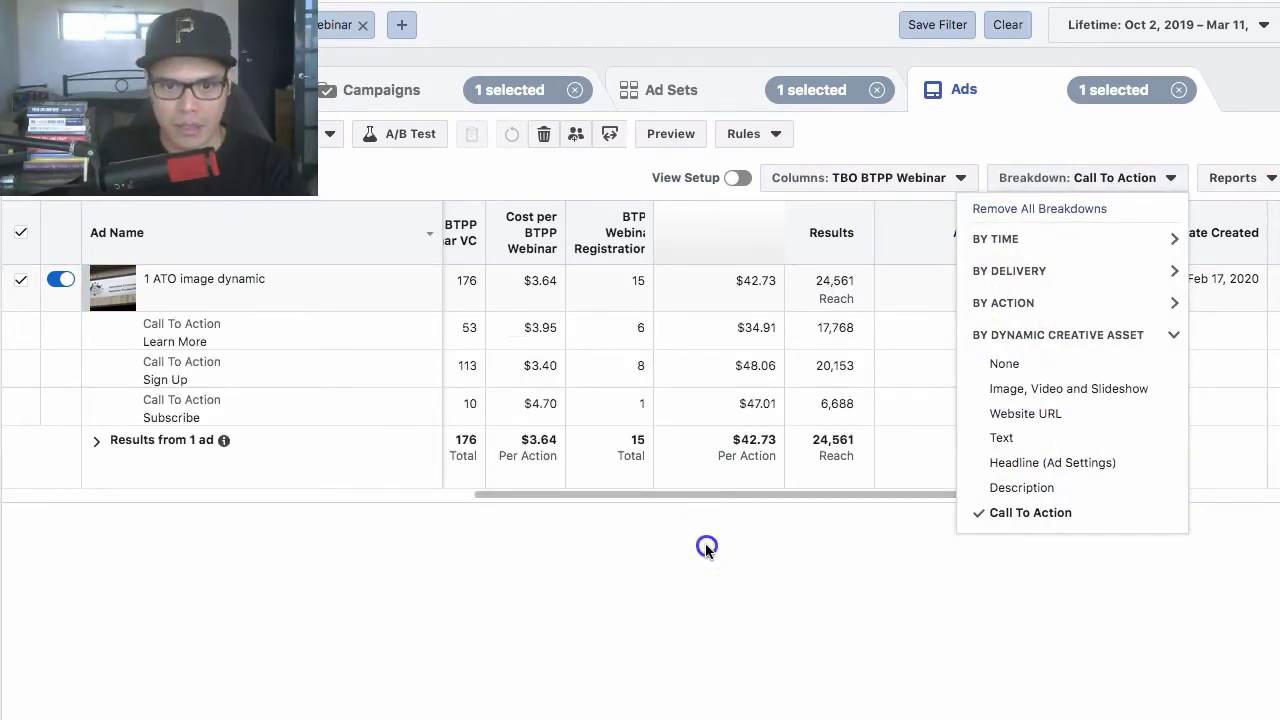
{"action": "left_click", "coordinate": [706, 547]}
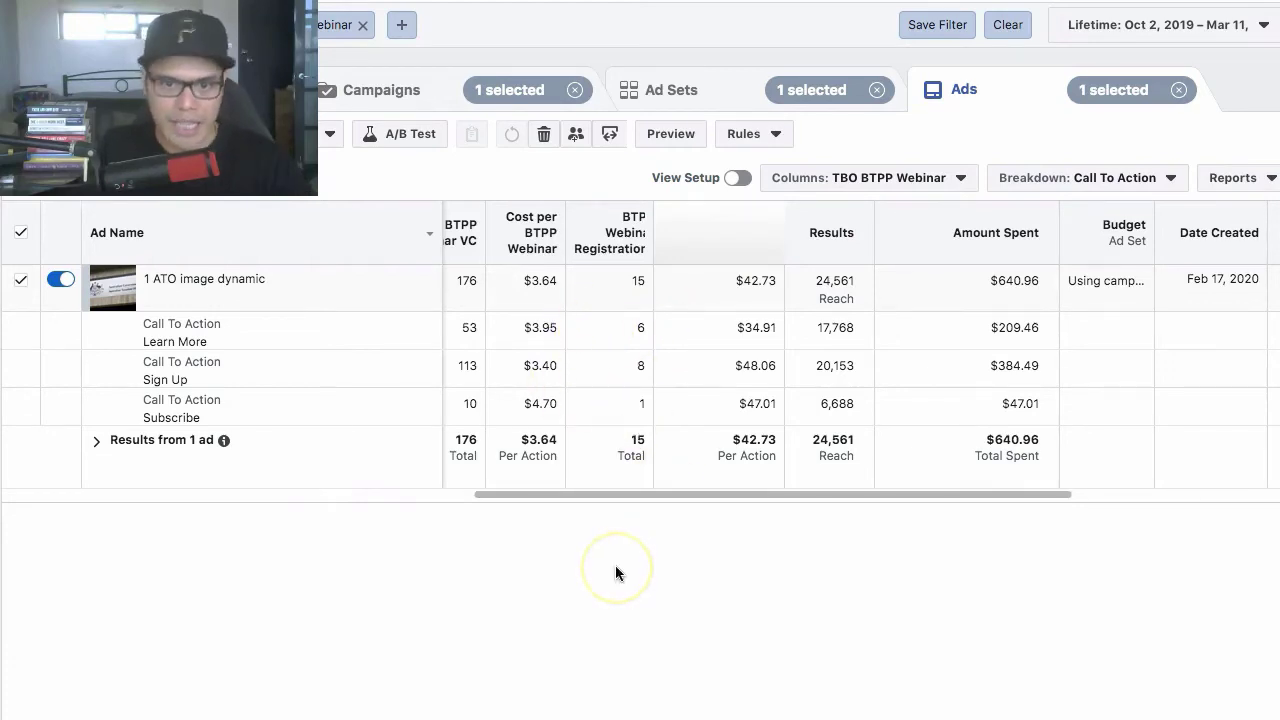
{"action": "left_click", "coordinate": [563, 619]}
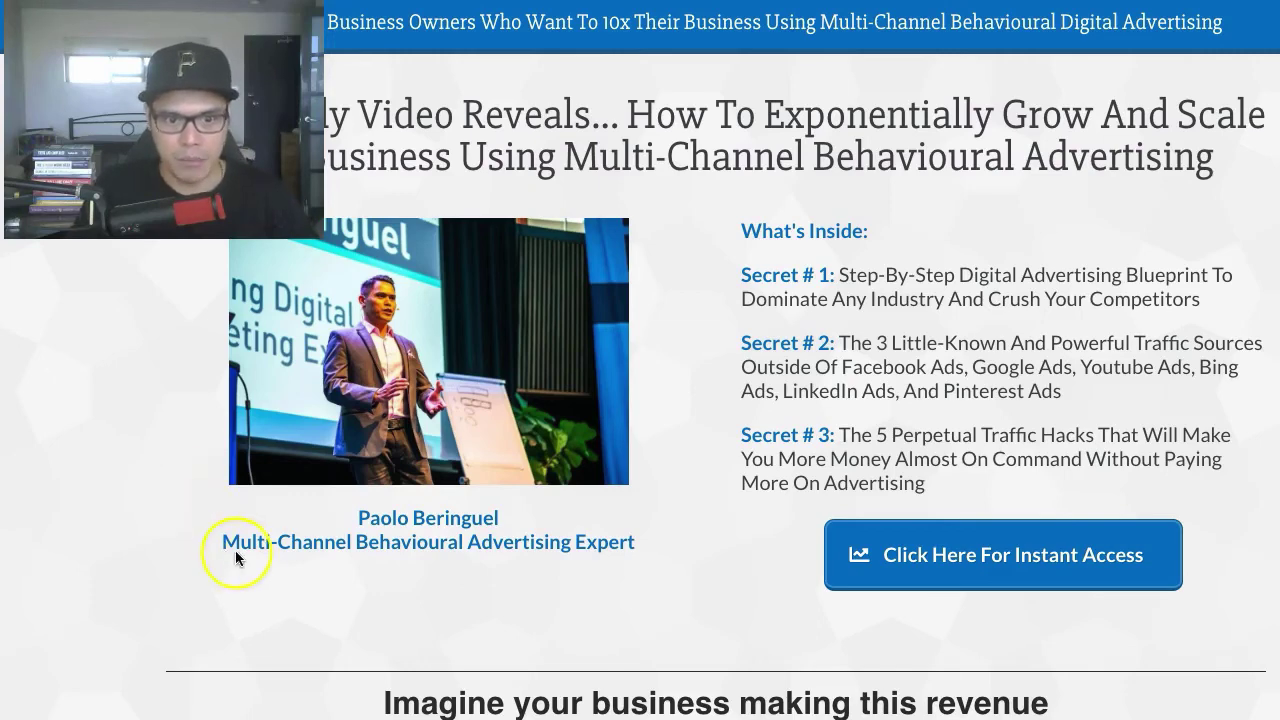
Step: Examine the multi-channel behavioural advertising landing page, covering its offer, Facebook and Google ad revenue examples, further client results and brand logos
{"action": "scroll", "coordinate": [237, 549], "scroll_direction": "down", "scroll_amount": 5}
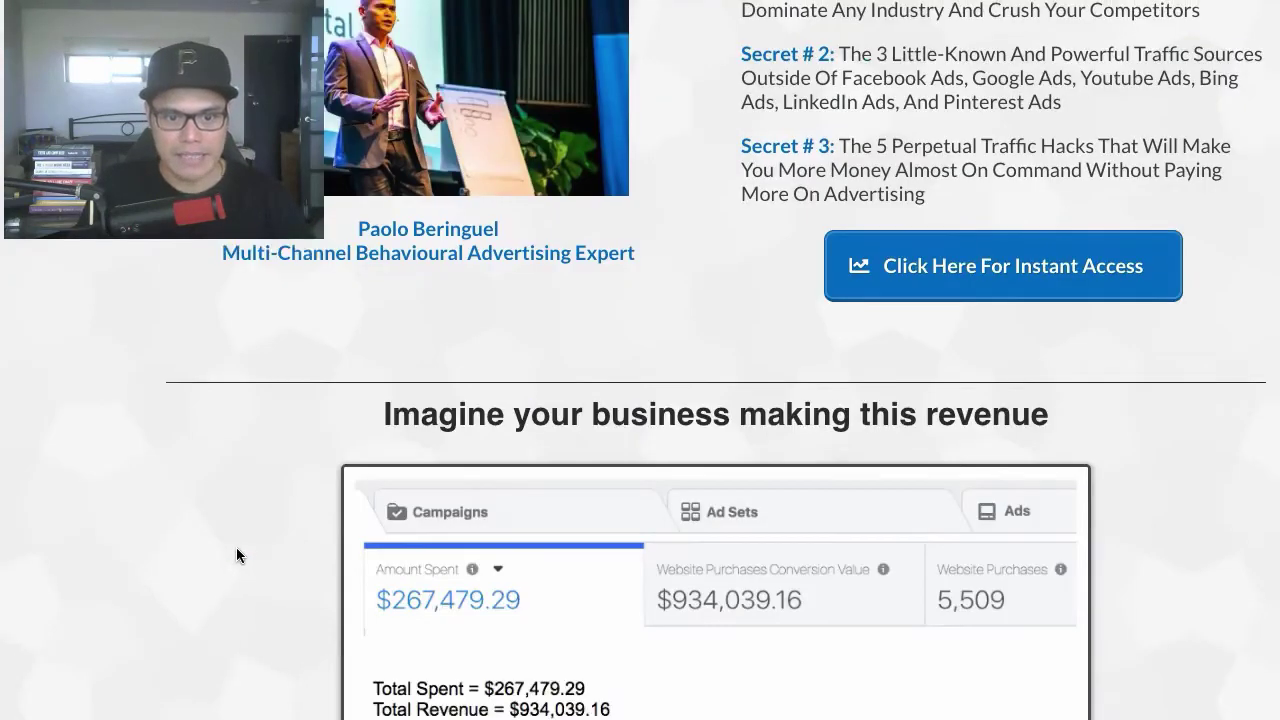
{"action": "scroll", "coordinate": [227, 538], "scroll_direction": "down", "scroll_amount": 1}
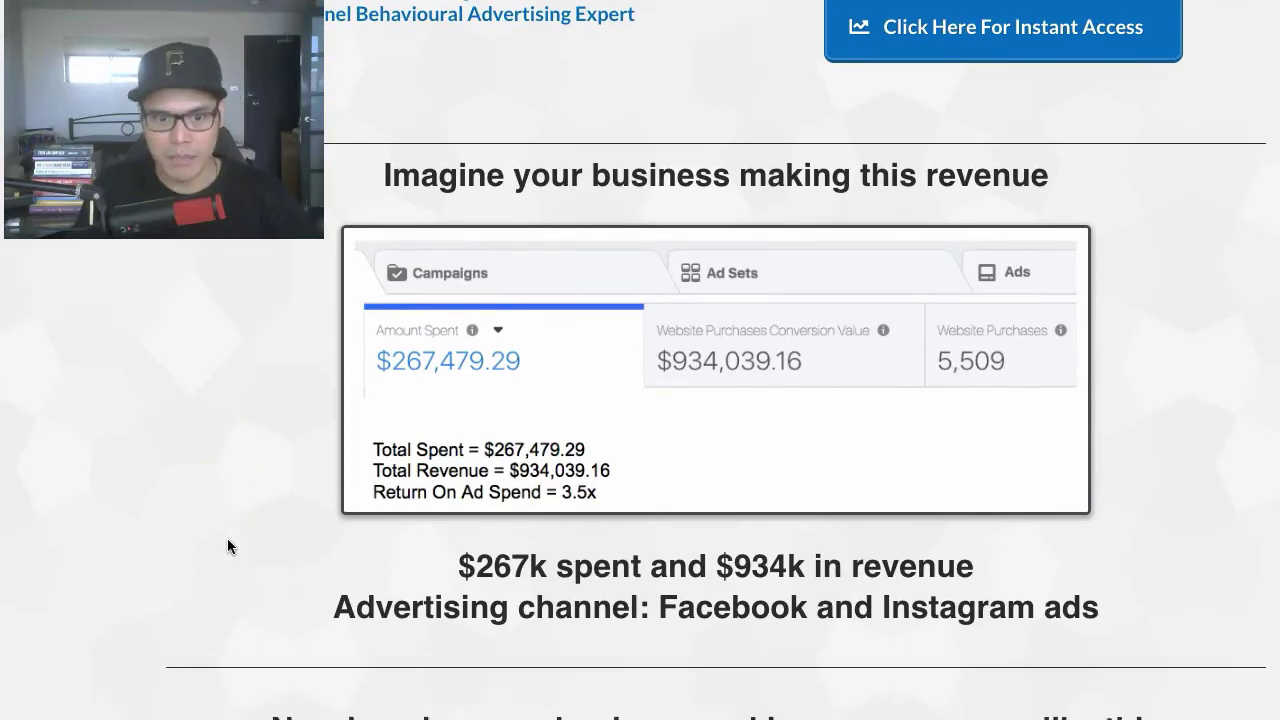
{"action": "scroll", "coordinate": [227, 538], "scroll_direction": "up", "scroll_amount": 6}
{"action": "scroll", "coordinate": [484, 579], "scroll_direction": "down", "scroll_amount": 13}
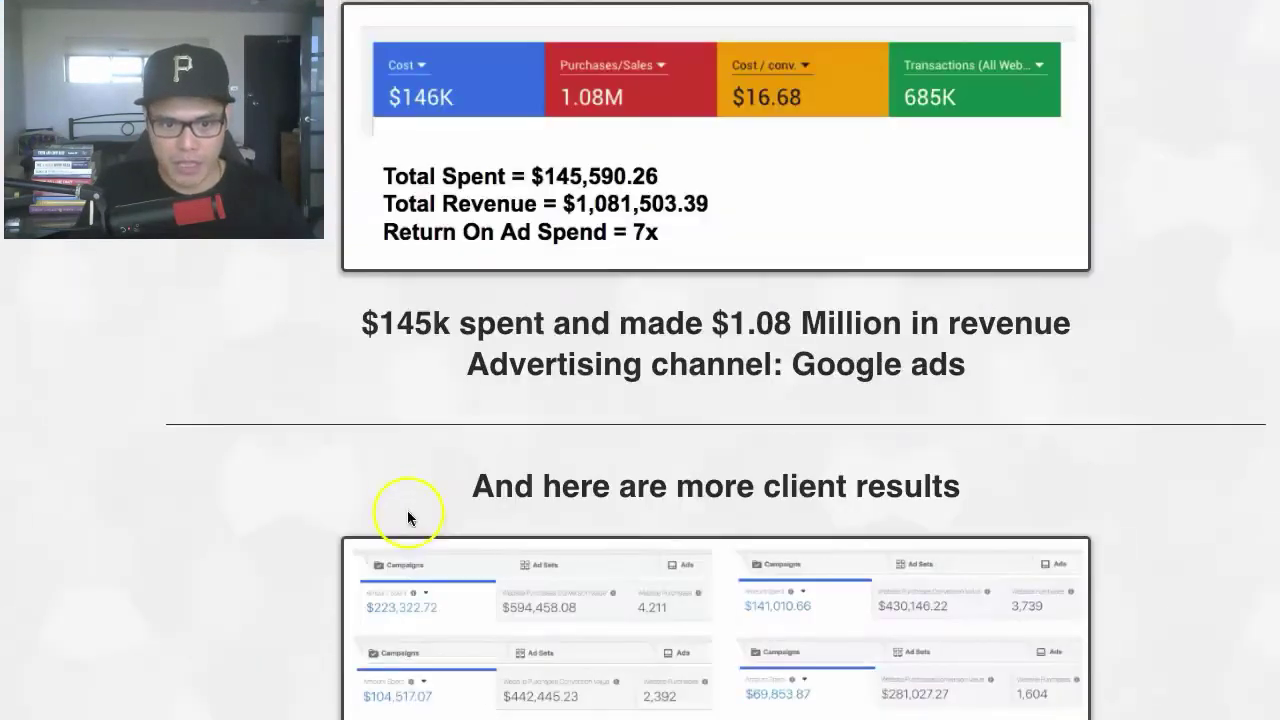
{"action": "scroll", "coordinate": [389, 491], "scroll_direction": "up", "scroll_amount": 3}
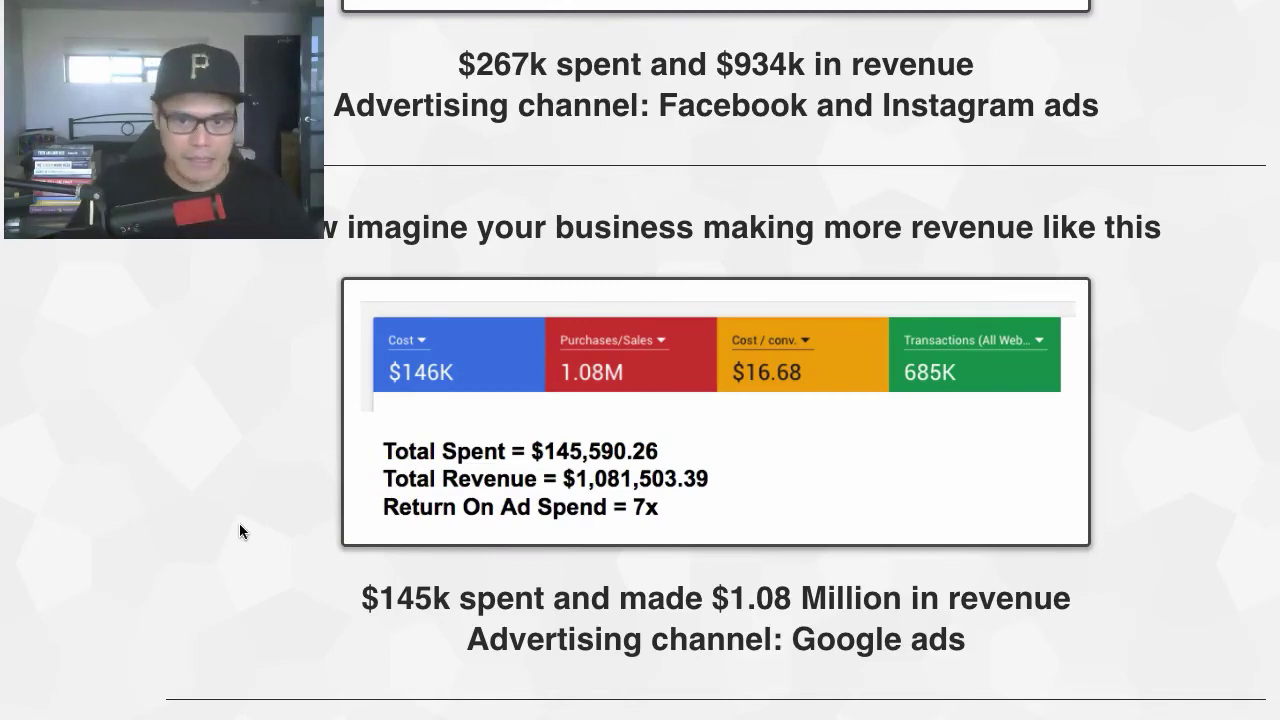
{"action": "scroll", "coordinate": [239, 523], "scroll_direction": "up", "scroll_amount": 11}
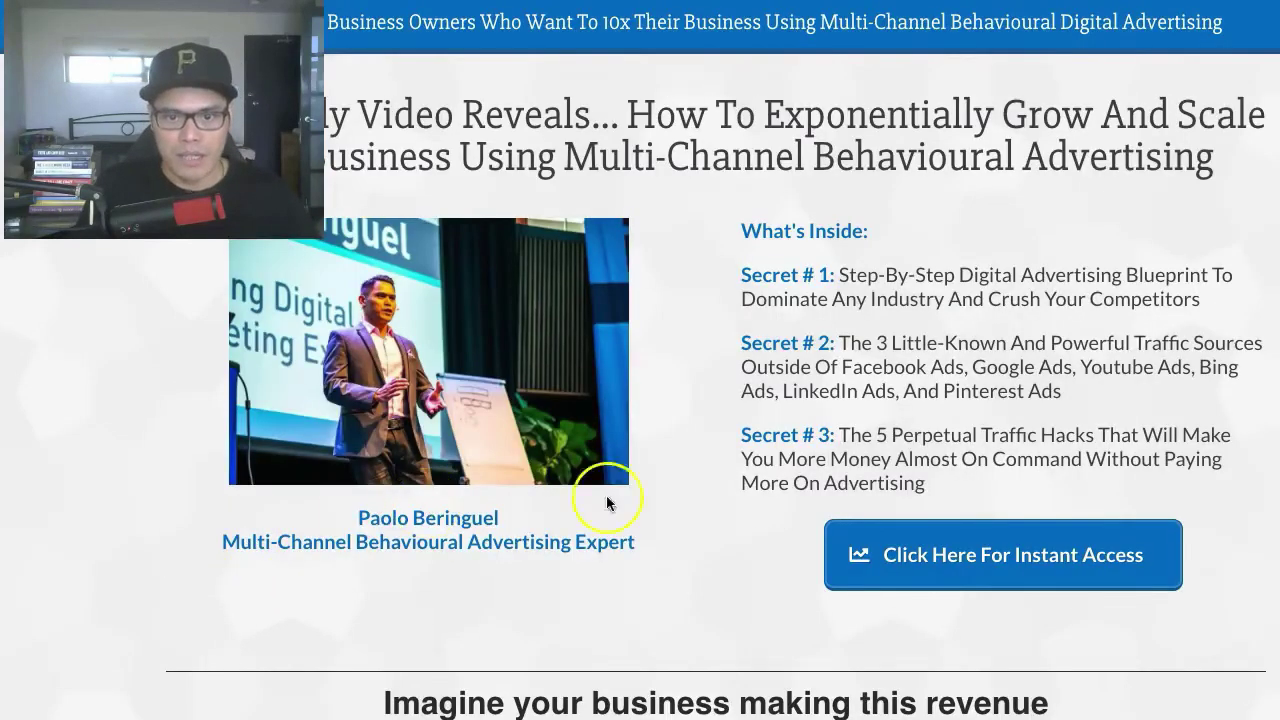
{"action": "scroll", "coordinate": [700, 571], "scroll_direction": "down", "scroll_amount": 10}
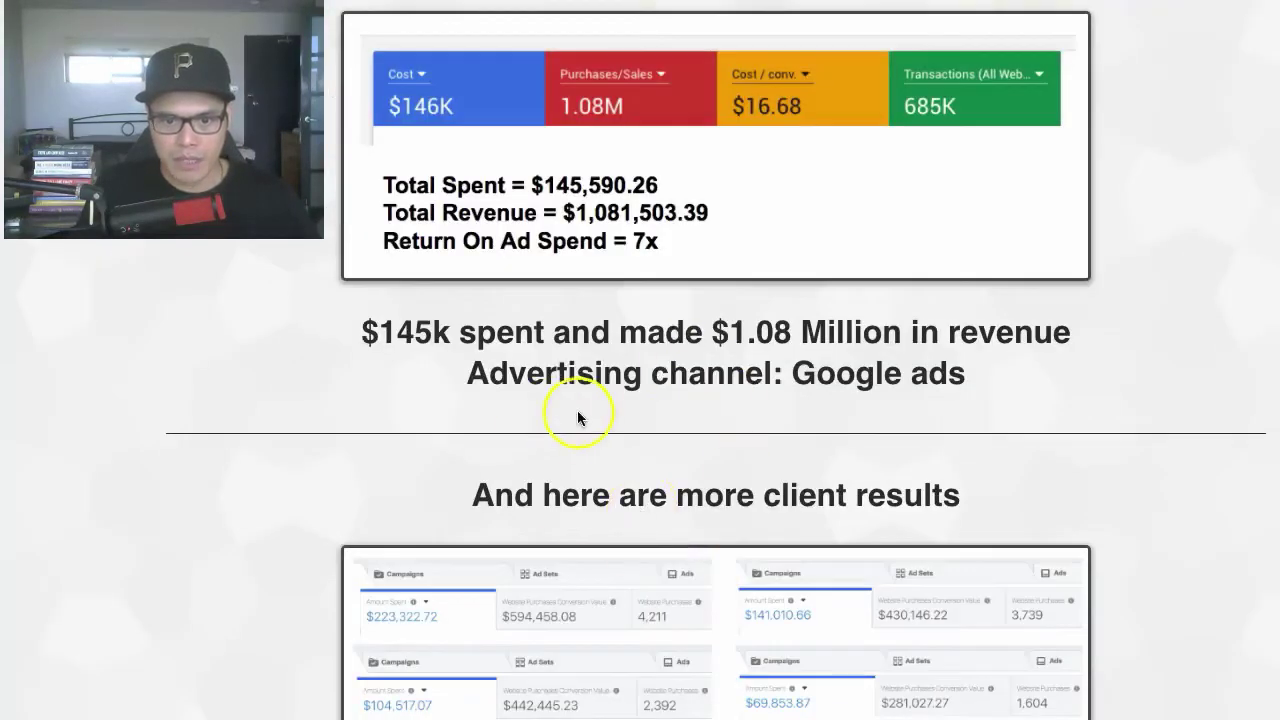
{"action": "scroll", "coordinate": [577, 420], "scroll_direction": "down", "scroll_amount": 4}
{"action": "scroll", "coordinate": [943, 371], "scroll_direction": "down", "scroll_amount": 7}
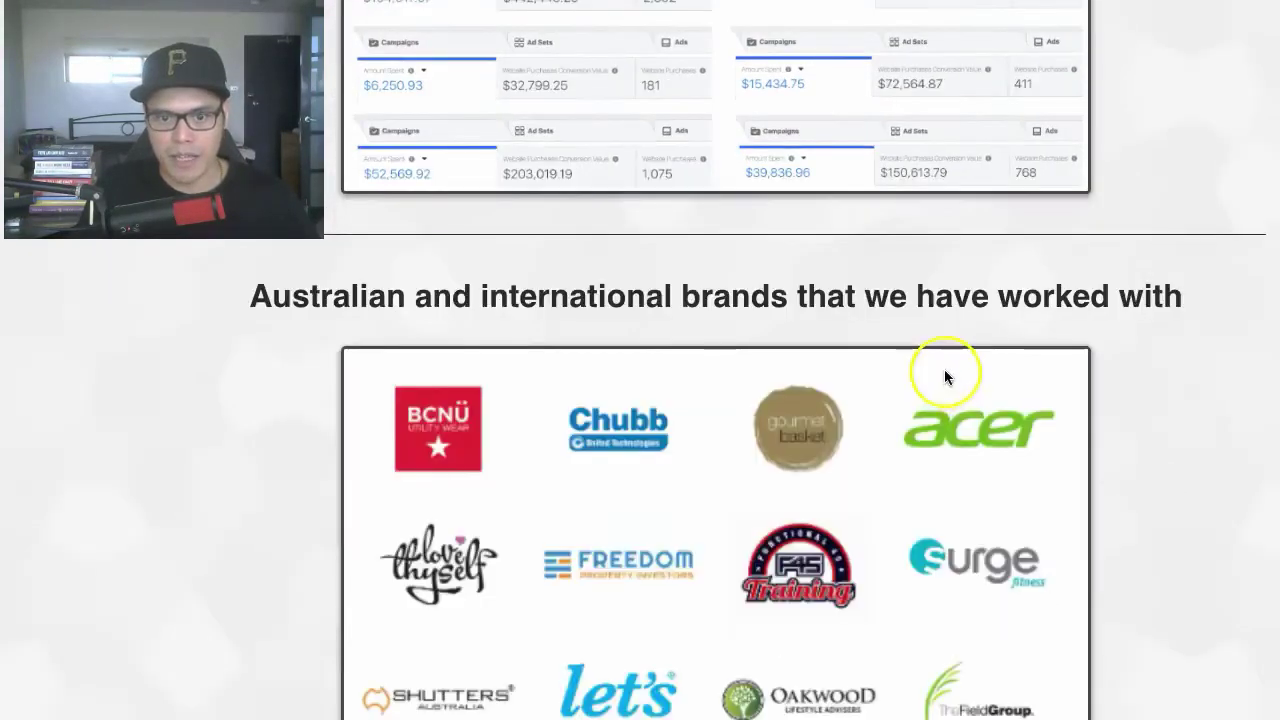
{"action": "scroll", "coordinate": [957, 436], "scroll_direction": "up", "scroll_amount": 20}
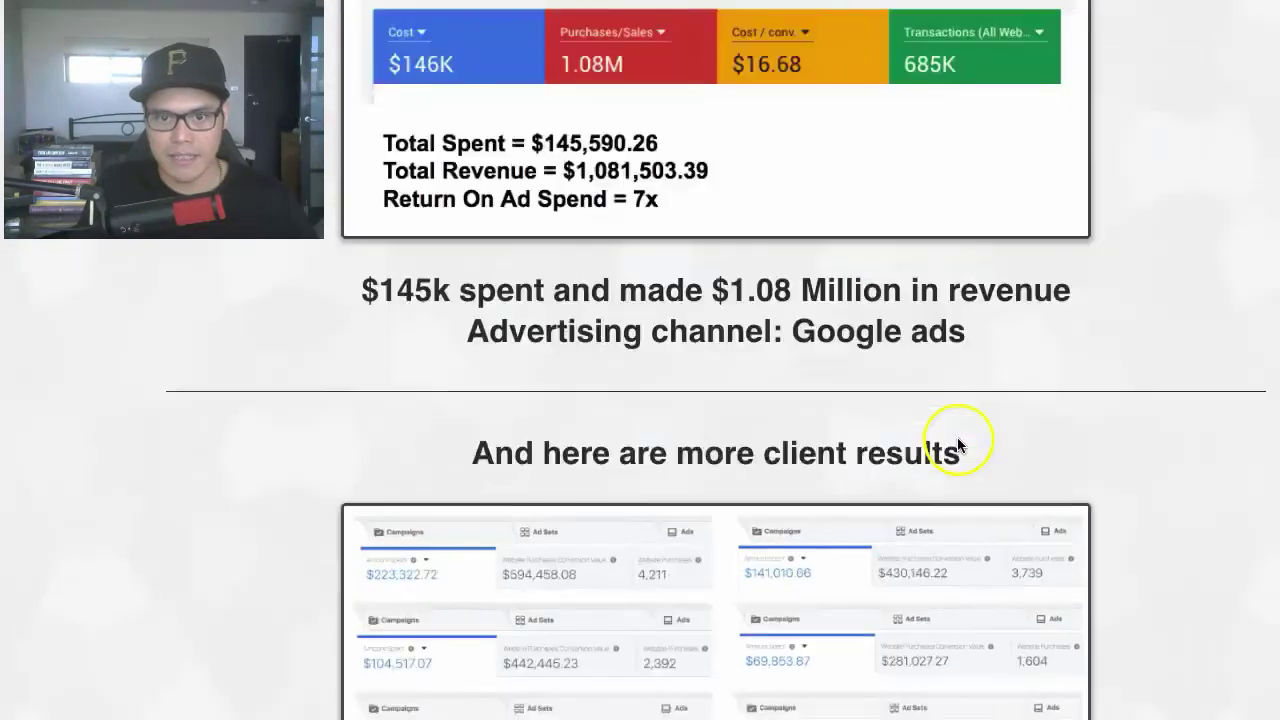
{"action": "scroll", "coordinate": [940, 432], "scroll_direction": "down", "scroll_amount": 5}
{"action": "scroll", "coordinate": [929, 500], "scroll_direction": "up", "scroll_amount": 6}
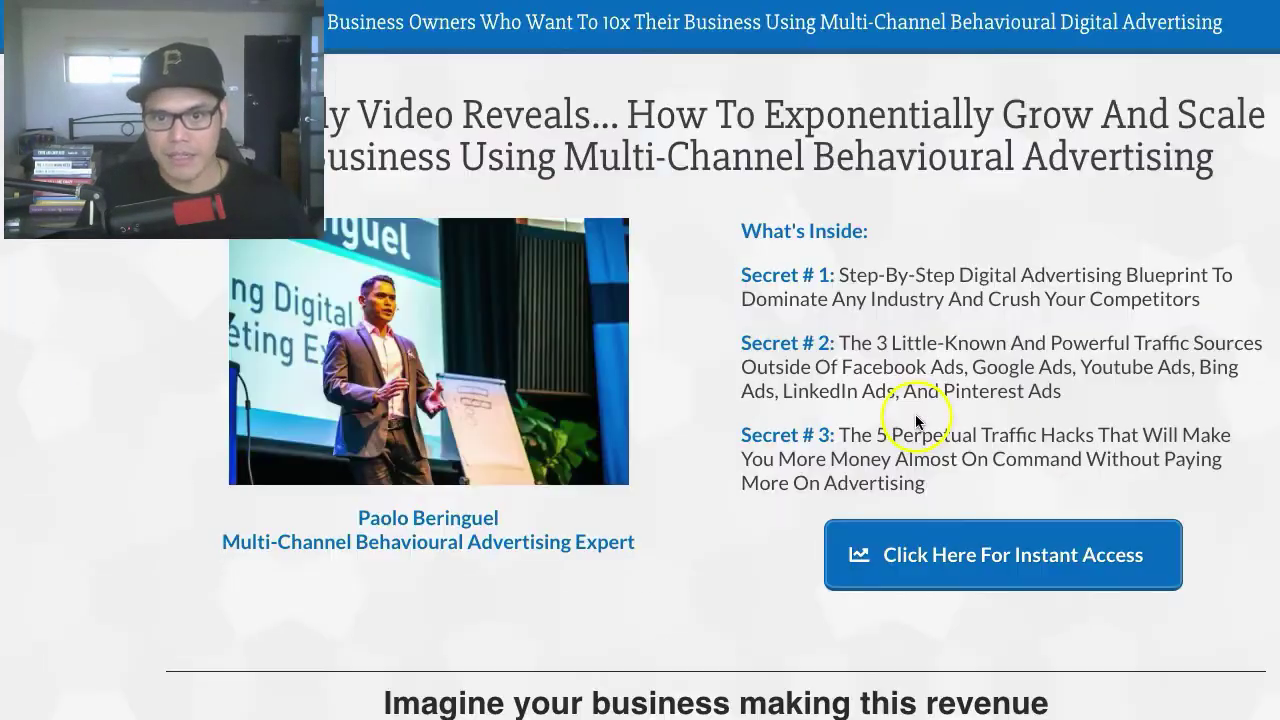